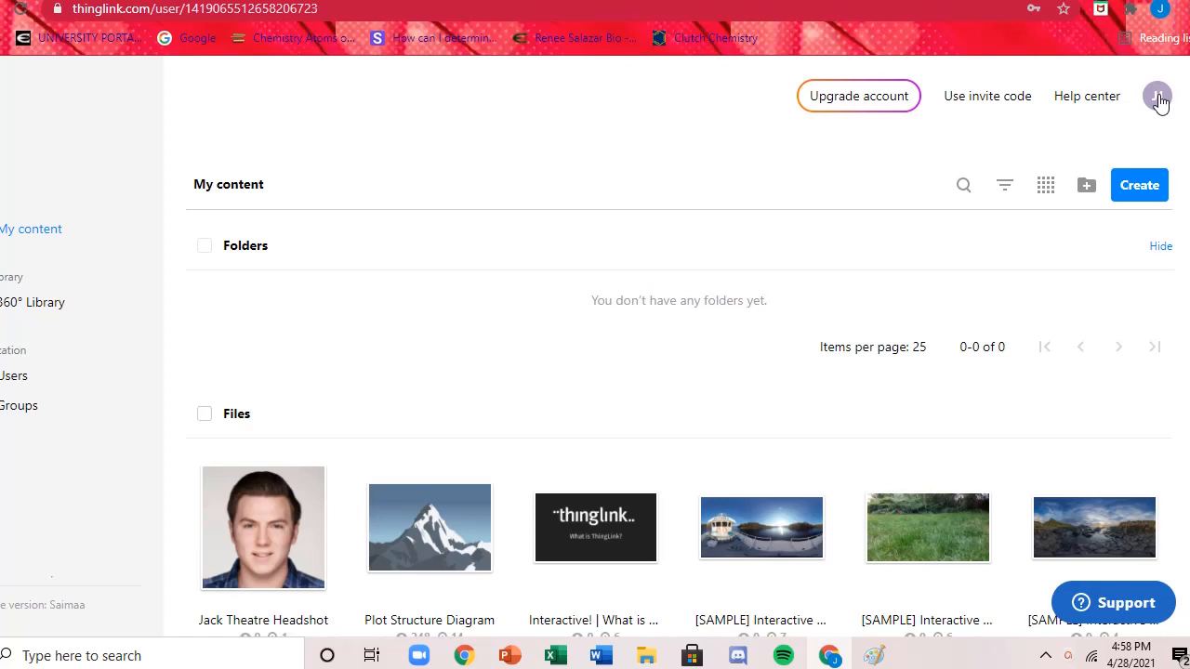
click(1158, 96)
click(1157, 98)
Start creating new interactive content of the Image type and proceed to the file upload.
click(1144, 189)
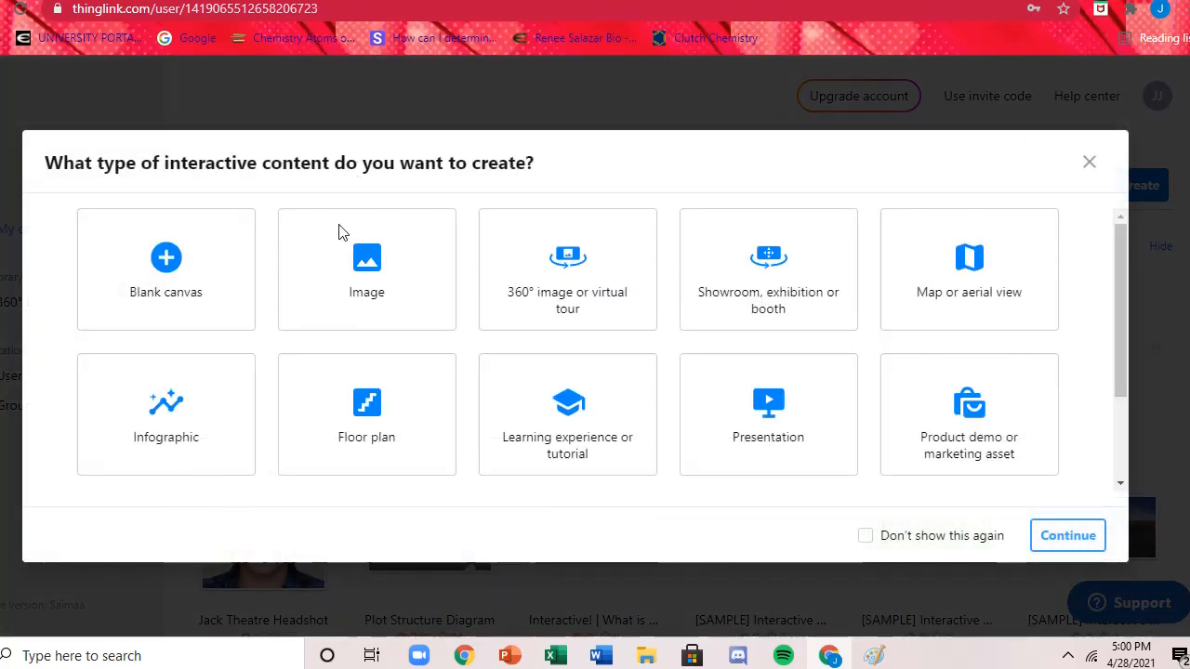
click(370, 294)
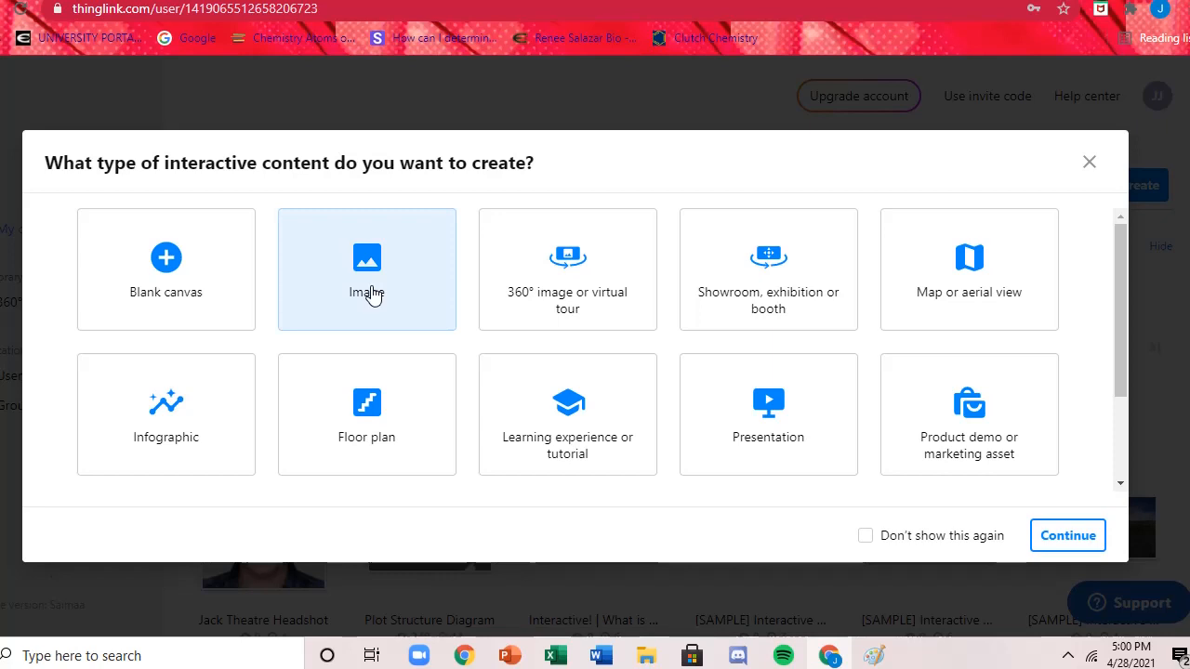
click(1060, 535)
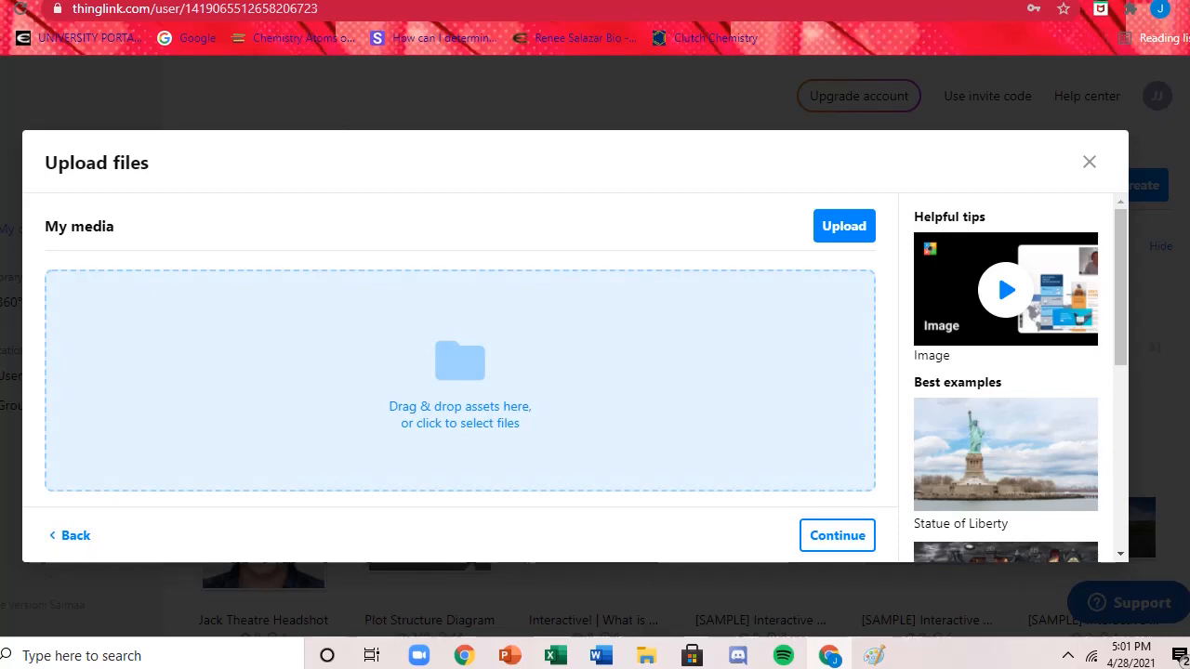
Switch to Pixabay and search its vector graphics for "Mountain".
click(860, 1)
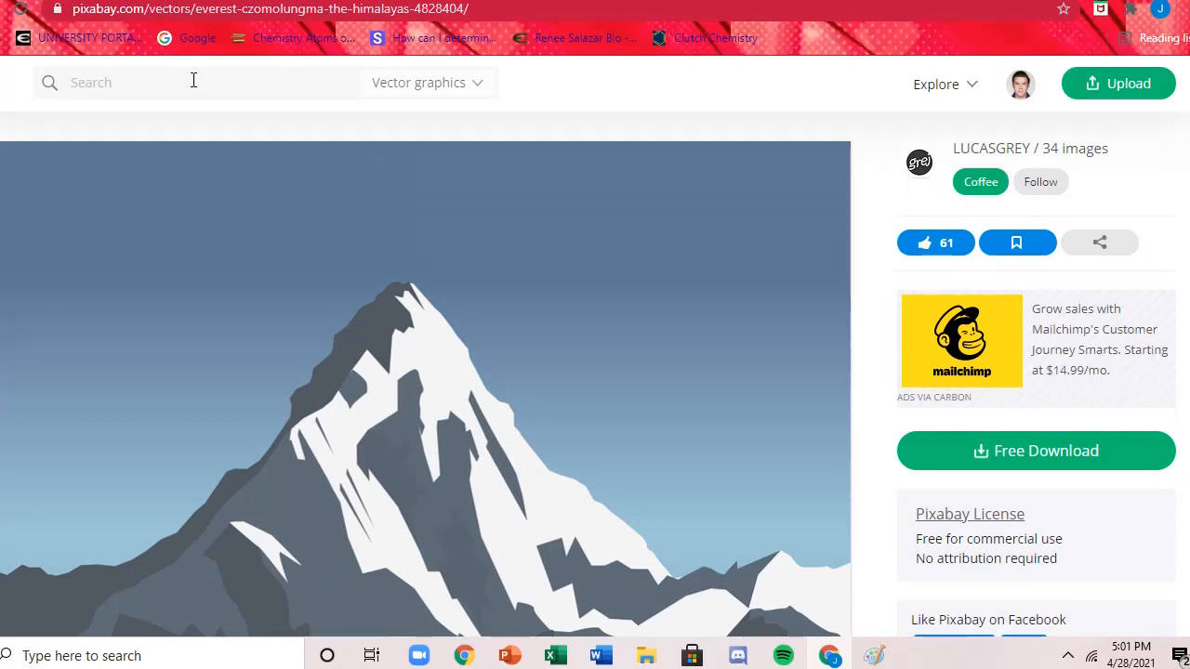
text(Mountai)
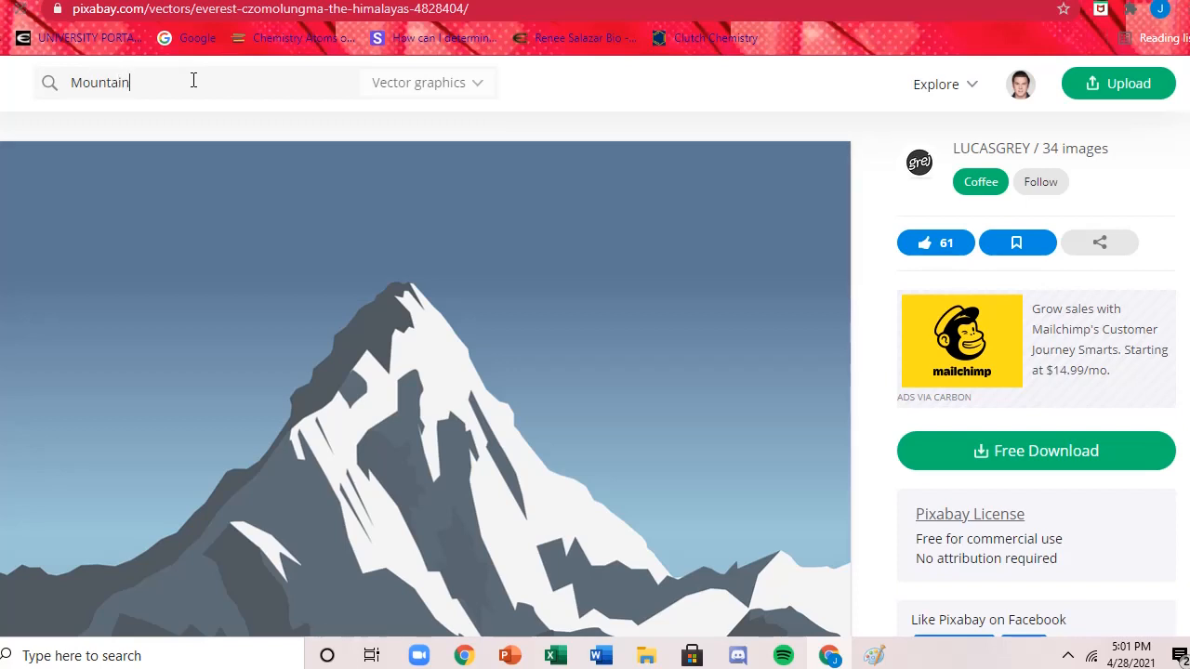
text(n)
key(Return)
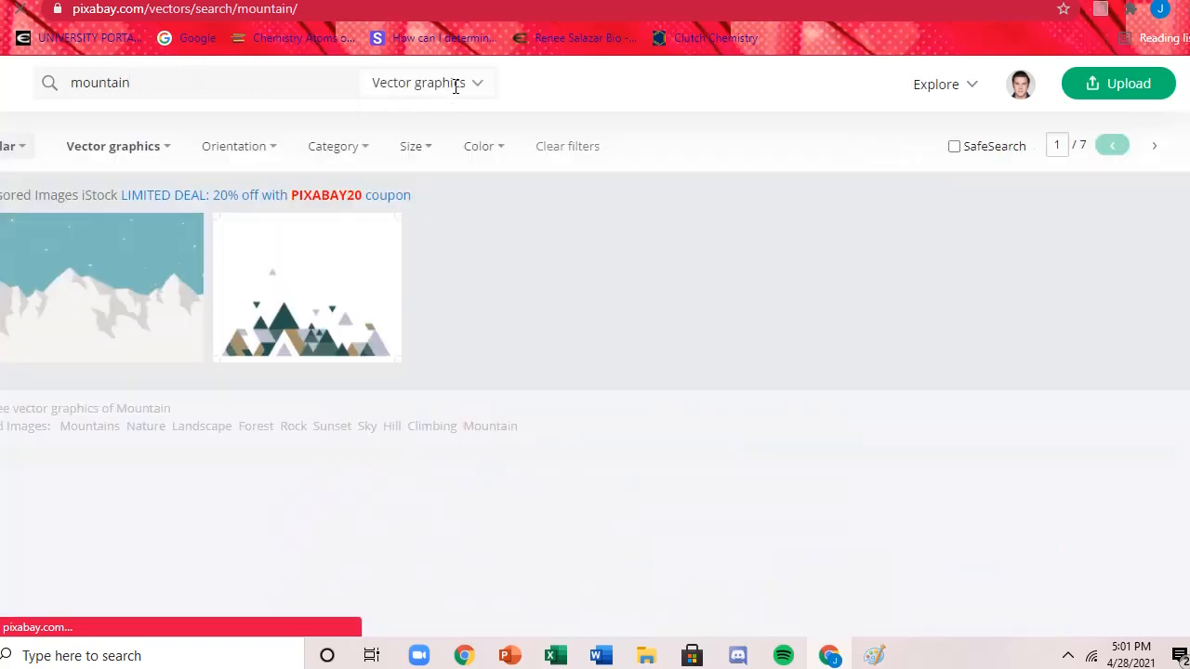
mouse_move(457, 94)
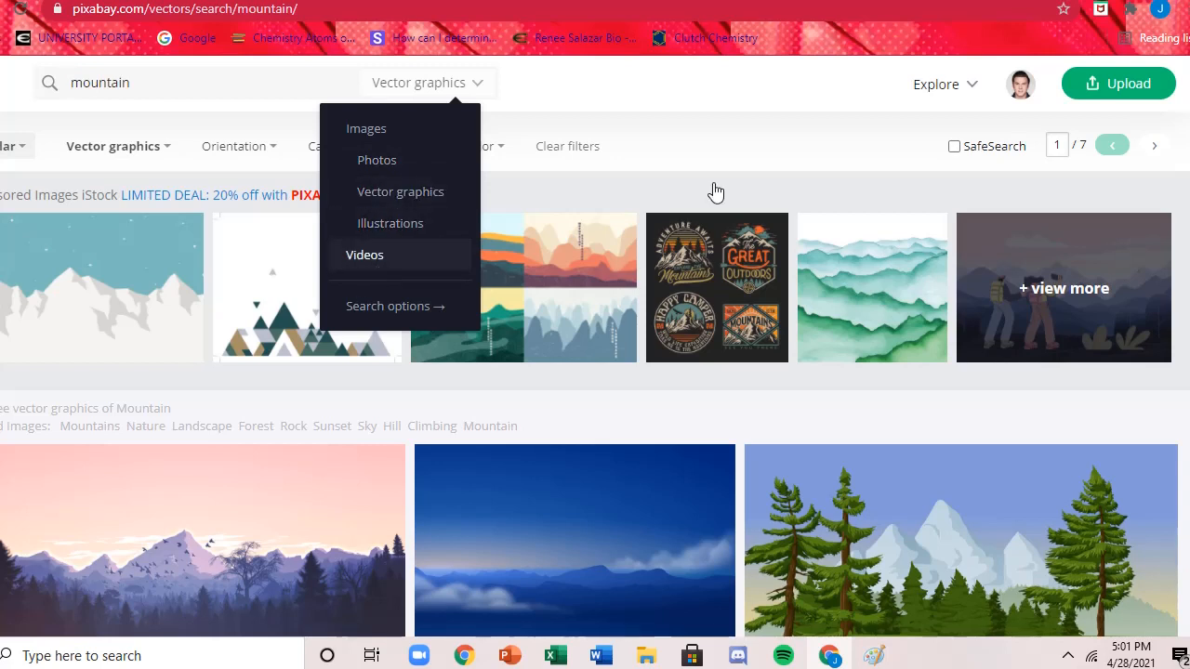
click(712, 123)
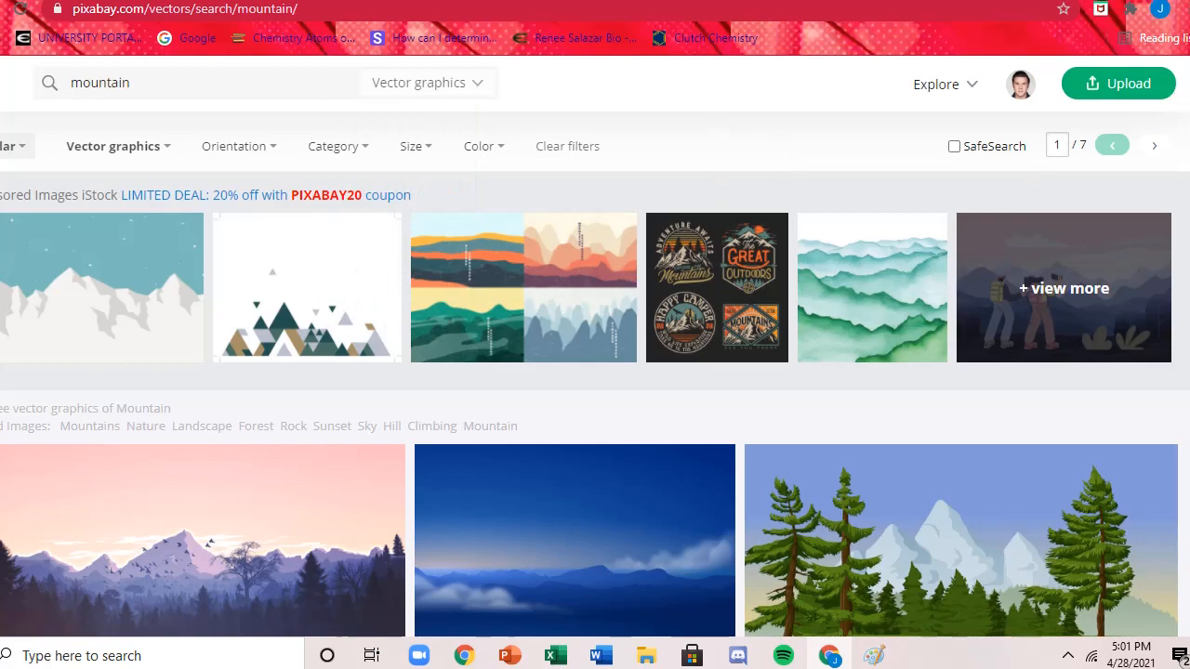
Browse the mountain vector results and open the snow-capped Everest peak against a blue-grey sky.
scroll(595, 347, down, 9)
scroll(595, 346, down, 2)
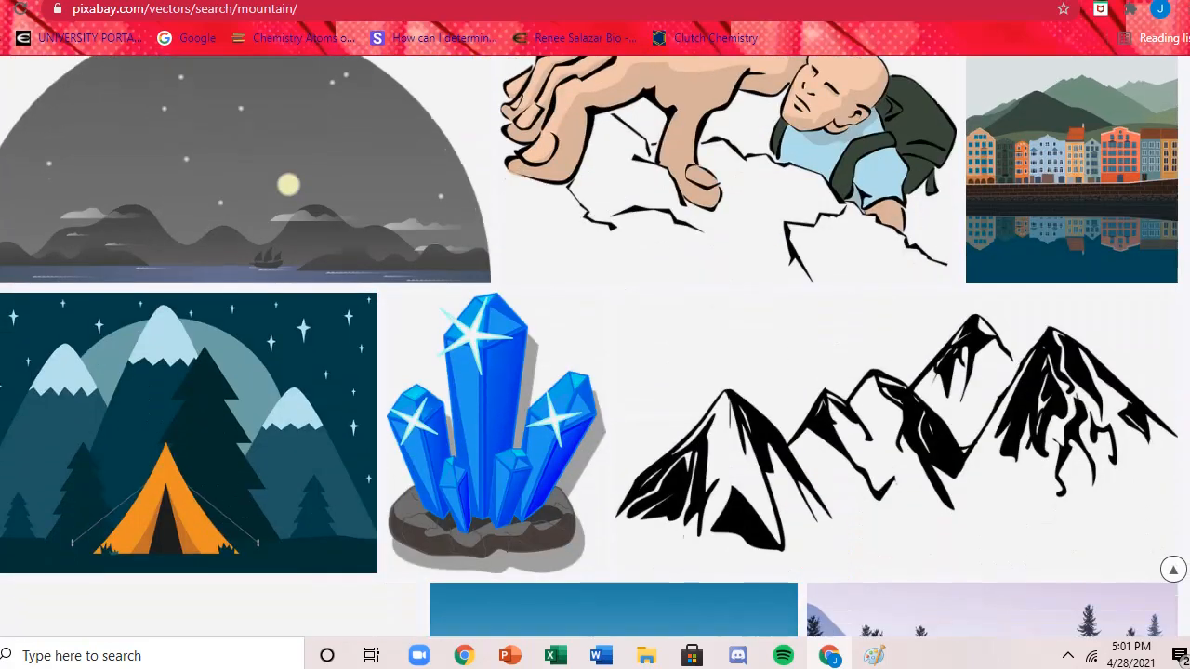
scroll(589, 347, down, 8)
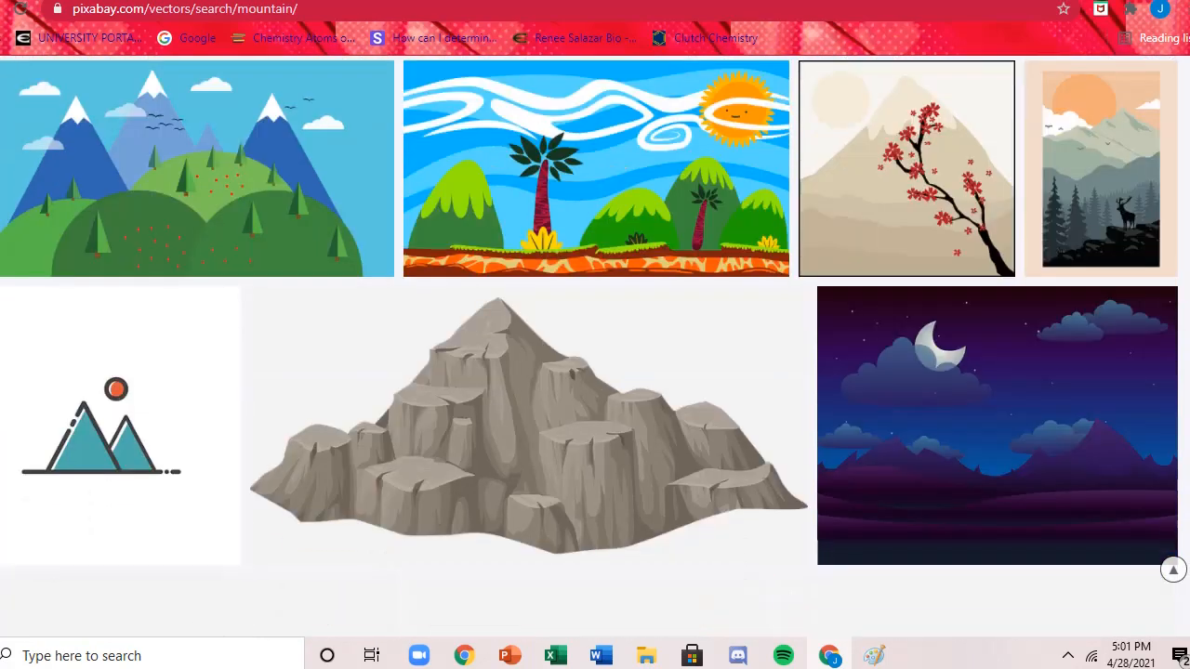
scroll(595, 347, down, 7)
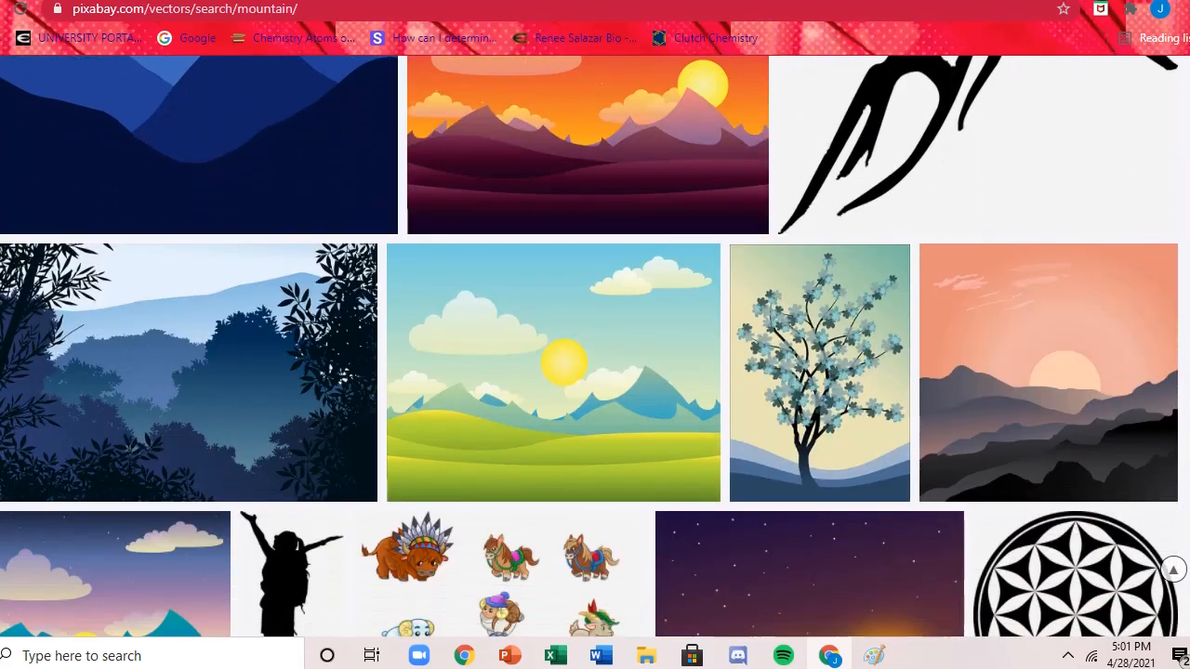
scroll(595, 347, down, 8)
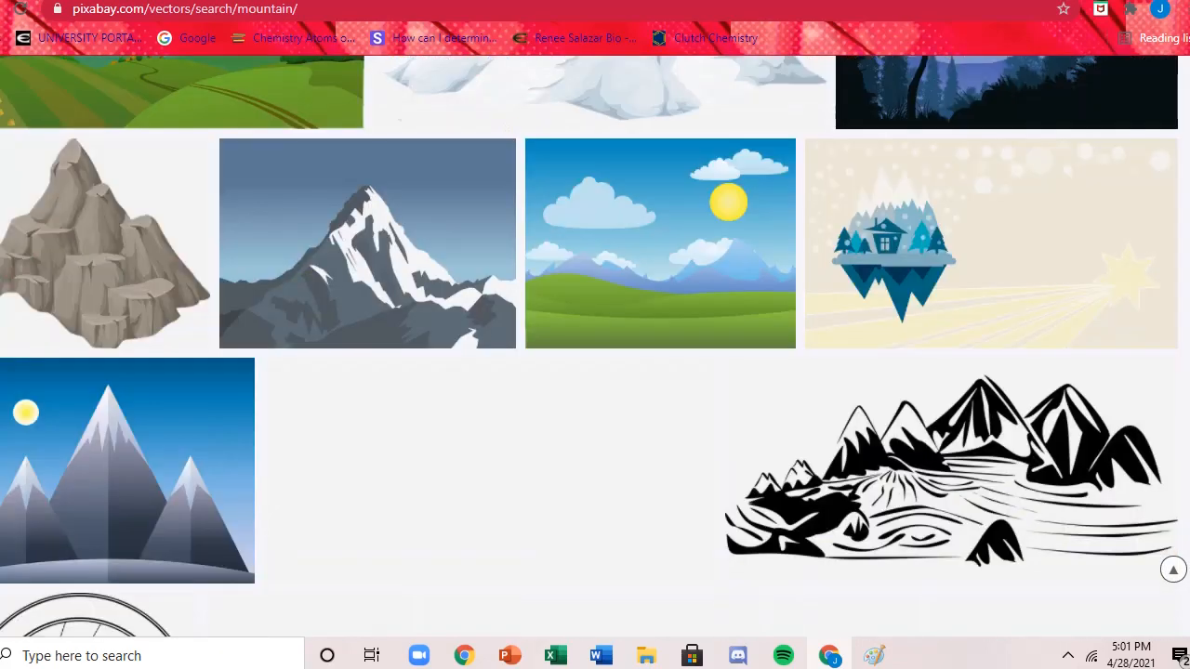
scroll(407, 307, up, 1)
click(407, 307)
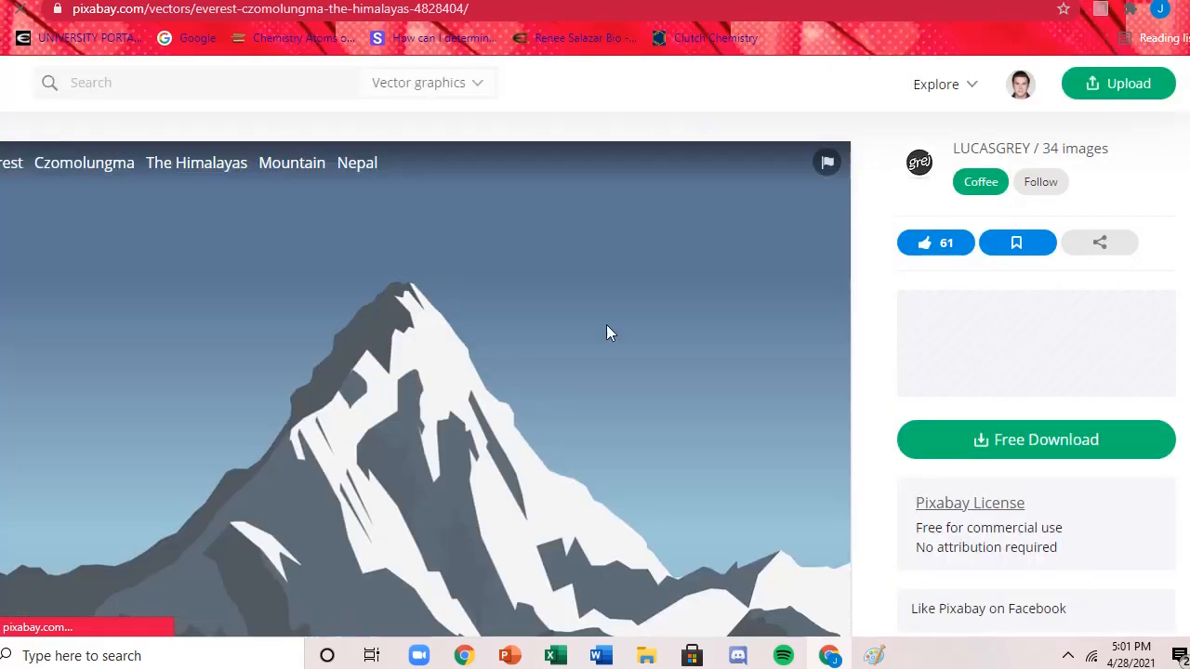
Download the Everest image for free as a 1280×905 PNG.
click(147, 82)
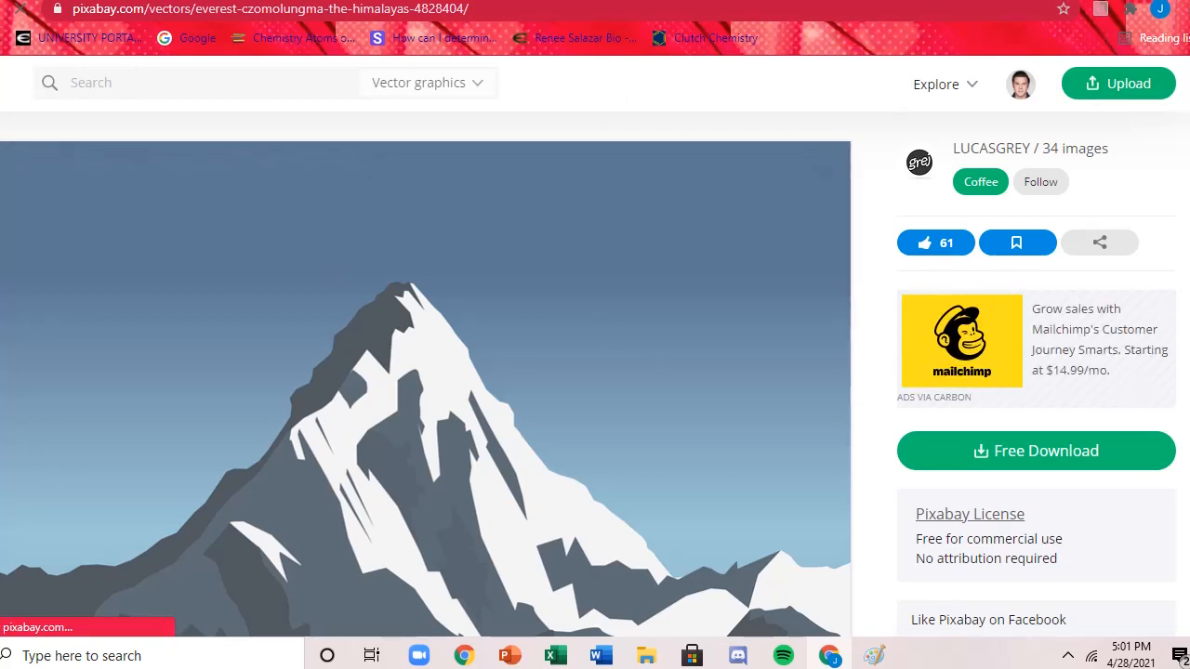
scroll(426, 372, down, 2)
scroll(426, 372, down, 1)
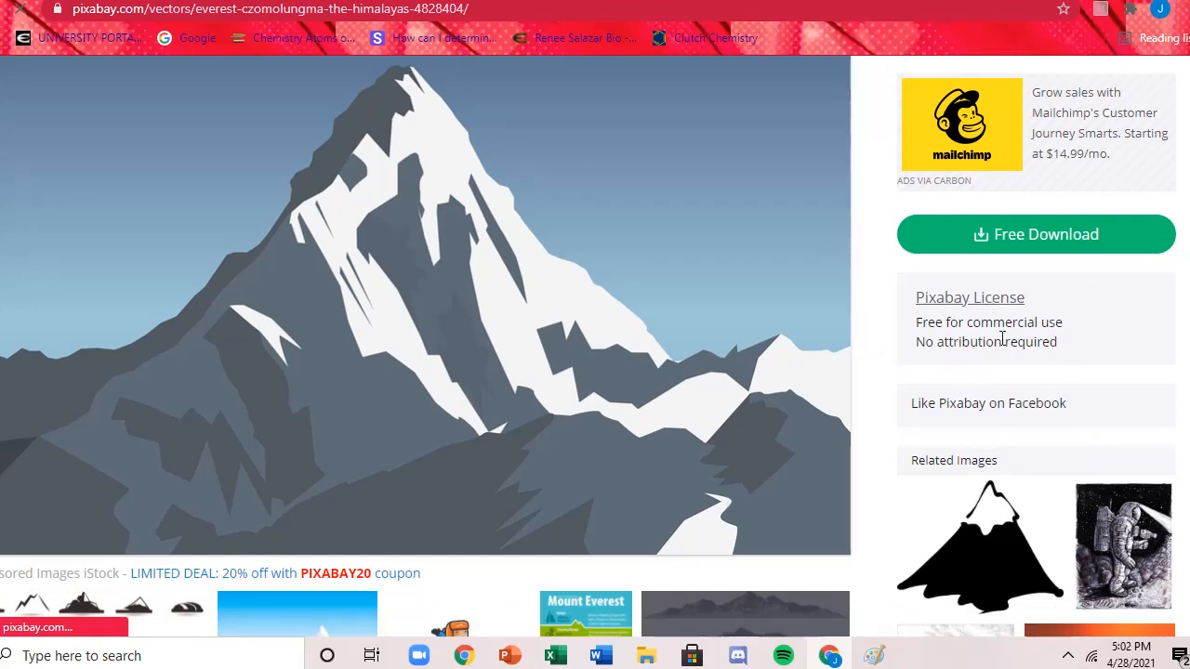
scroll(1022, 342, up, 1)
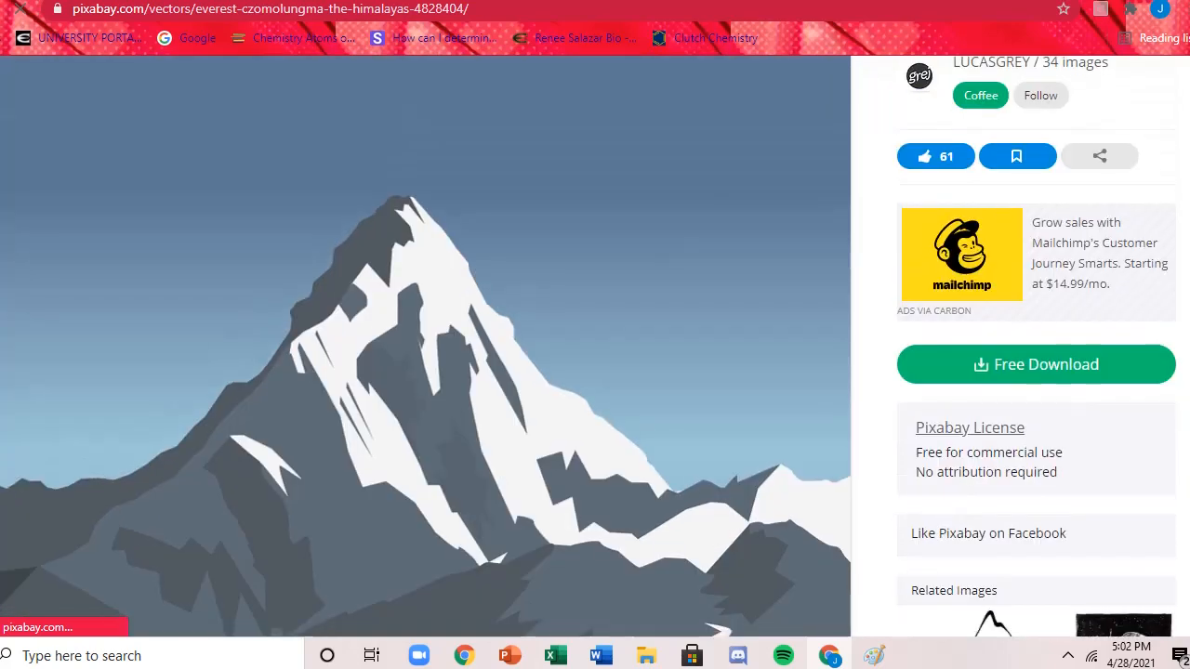
click(1037, 377)
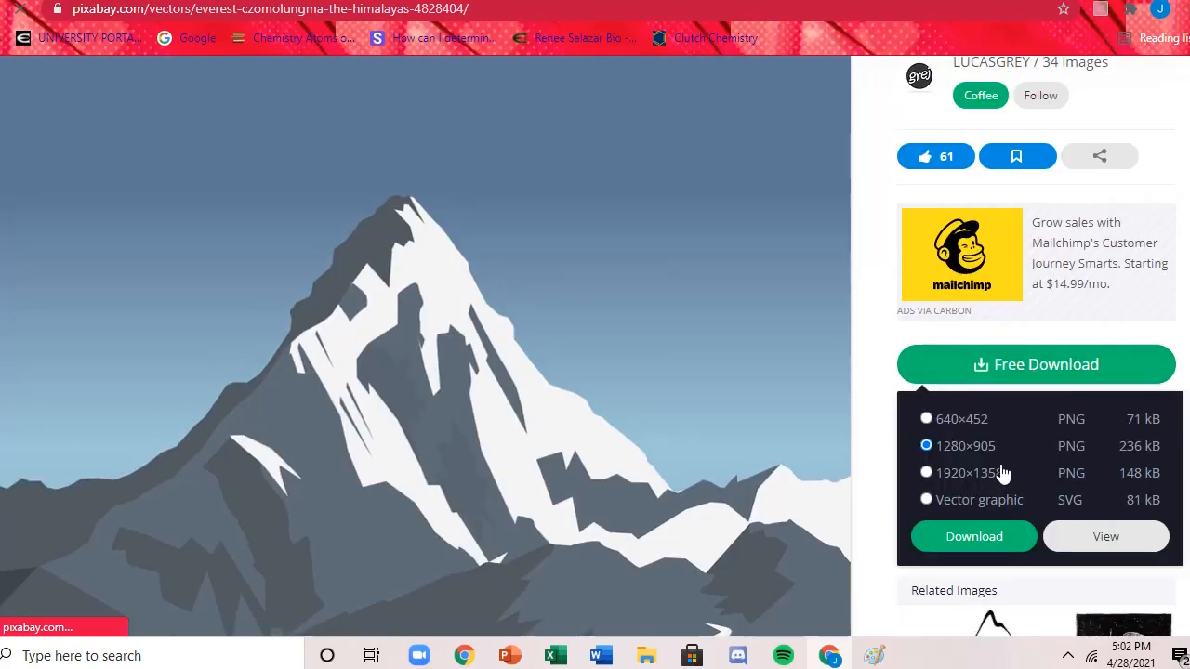
click(948, 426)
click(960, 446)
click(967, 547)
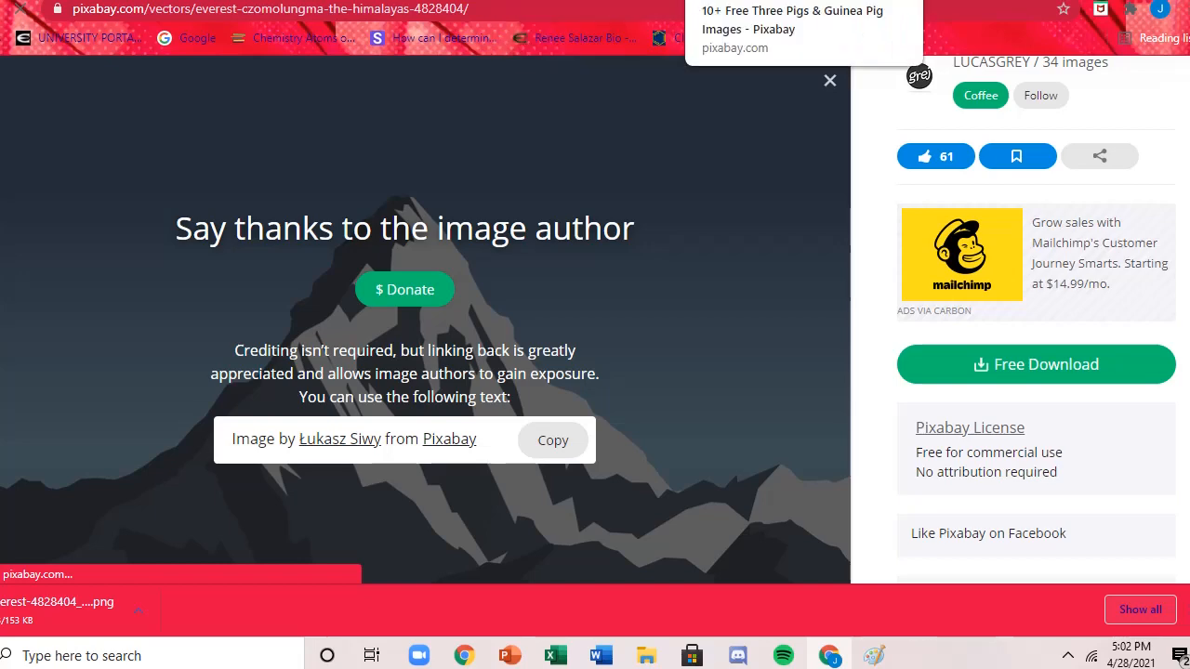
Switch back to ThingLink, upload the downloaded Everest PNG to the media and continue to create the scene.
click(436, 1)
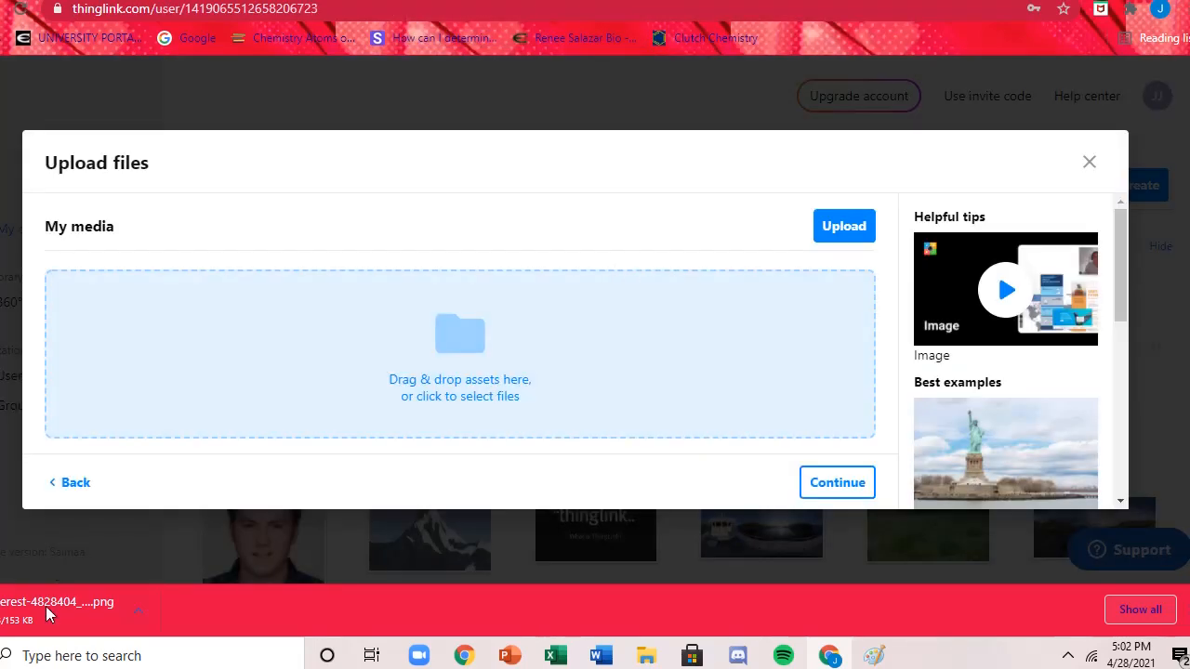
drag(51, 611, 467, 380)
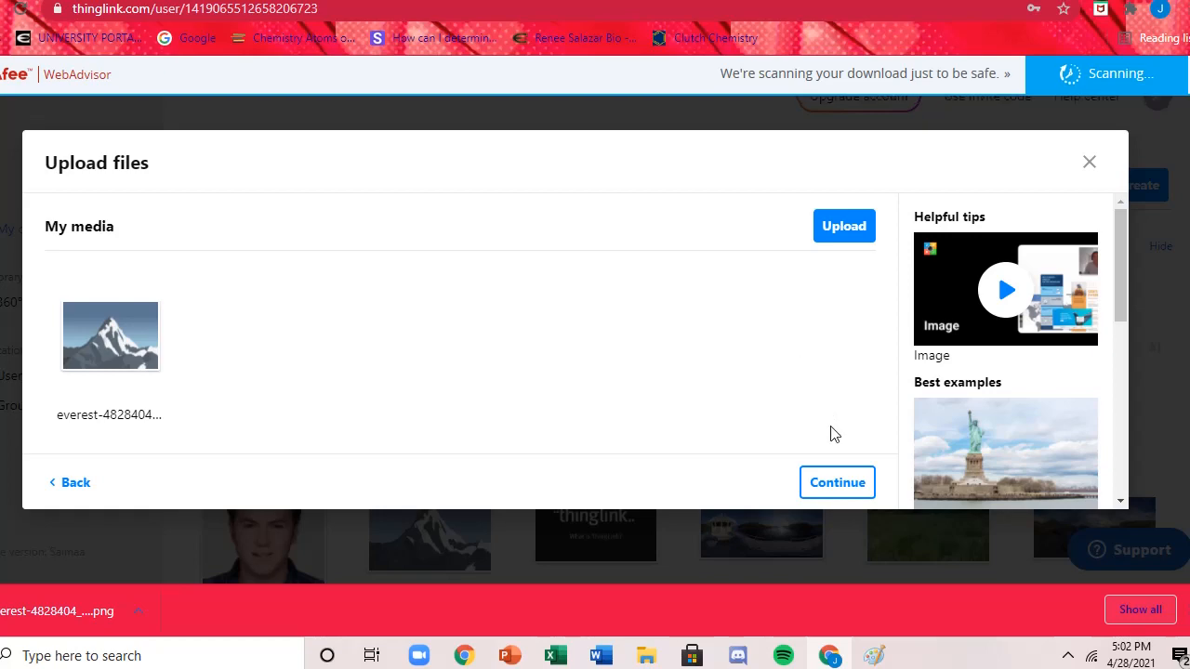
click(834, 484)
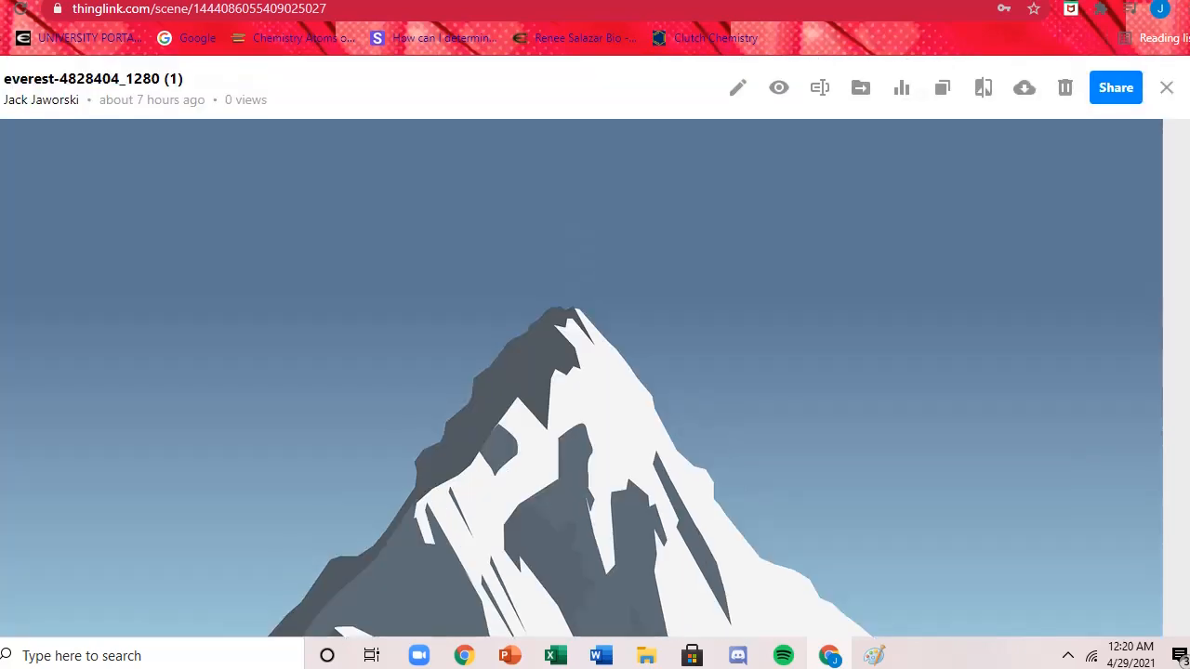
Open the Everest scene for editing and add a text and media tag.
click(738, 87)
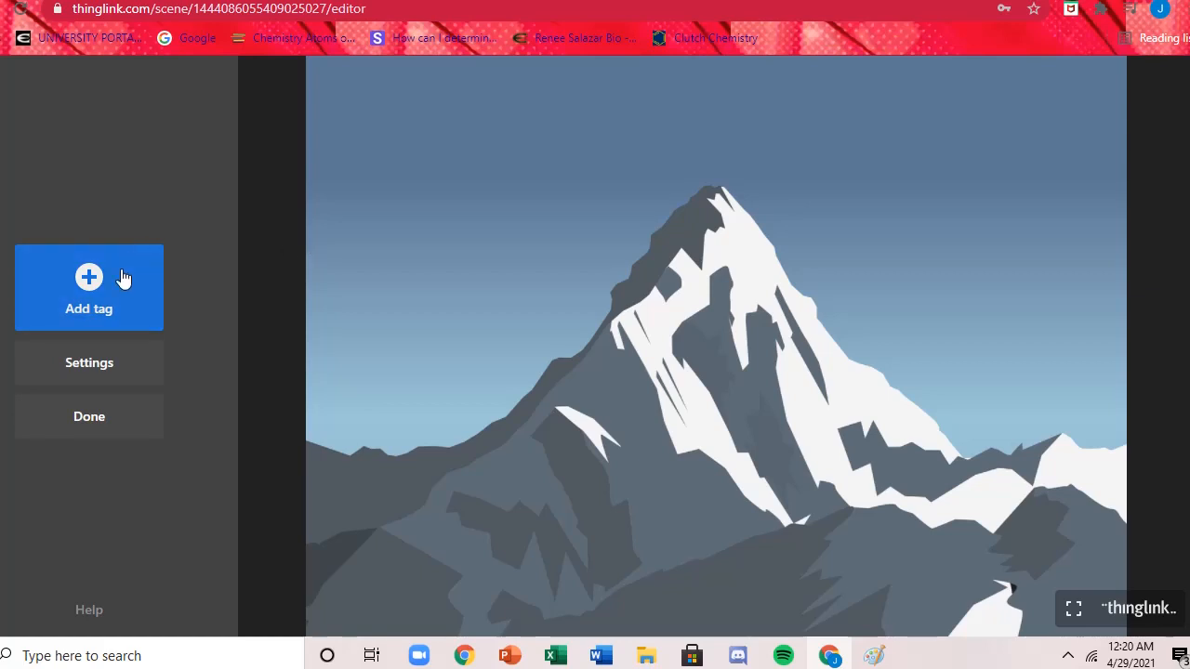
click(123, 278)
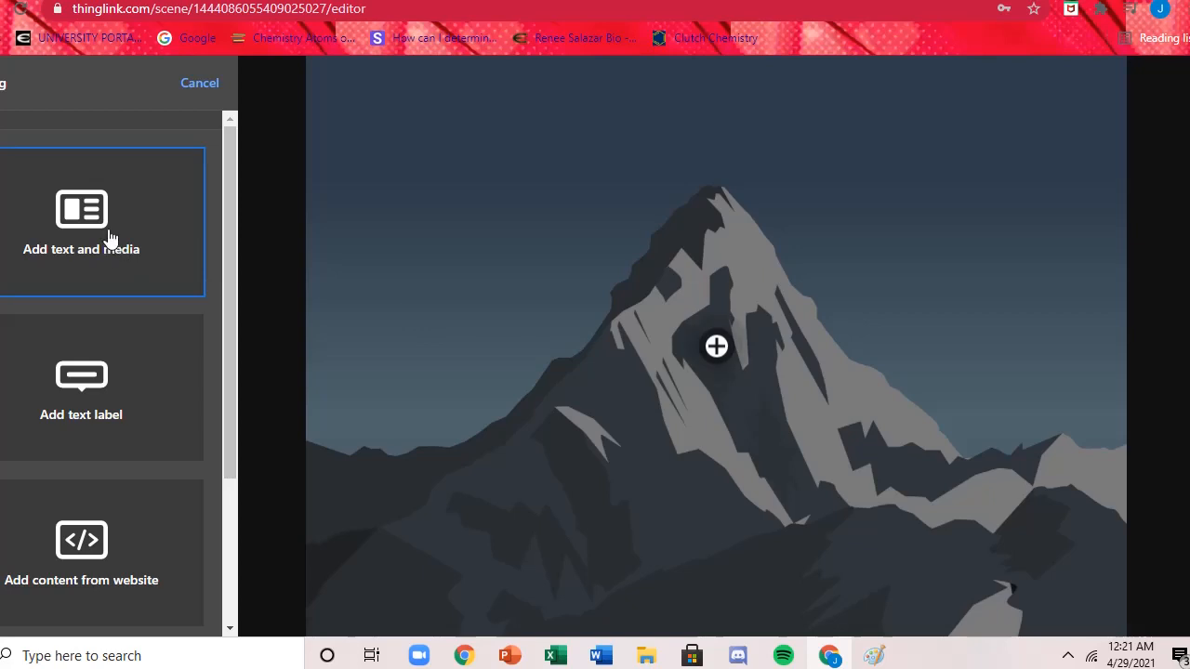
click(97, 243)
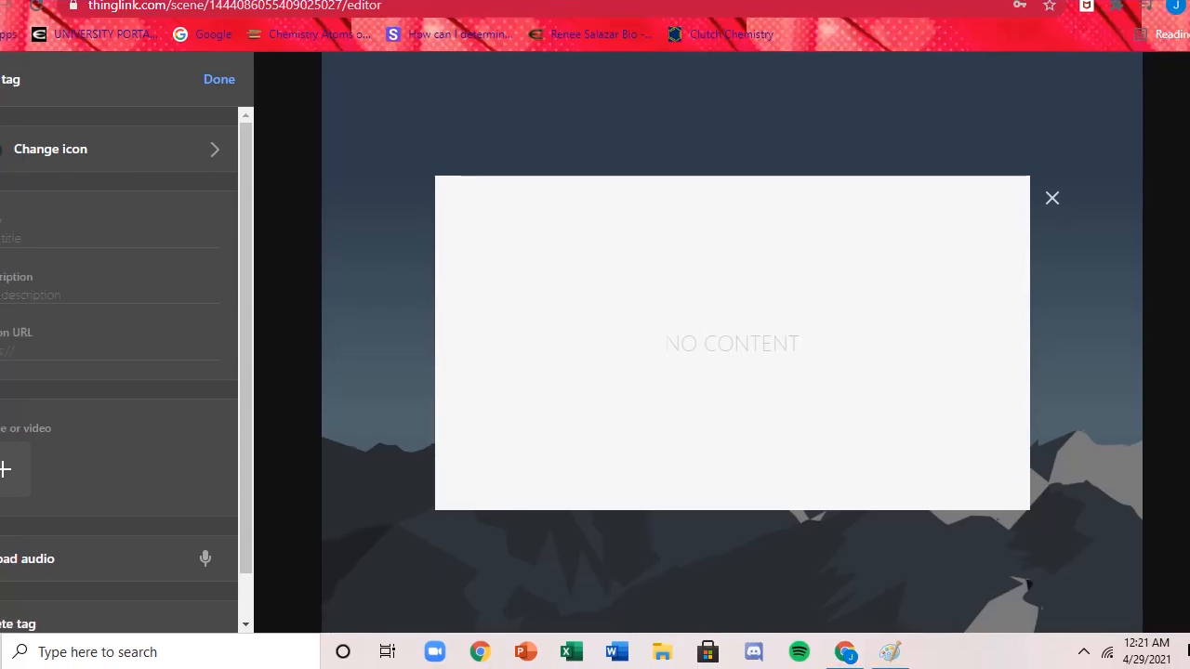
Change the tag's icon to the white circle with a green ring.
click(117, 151)
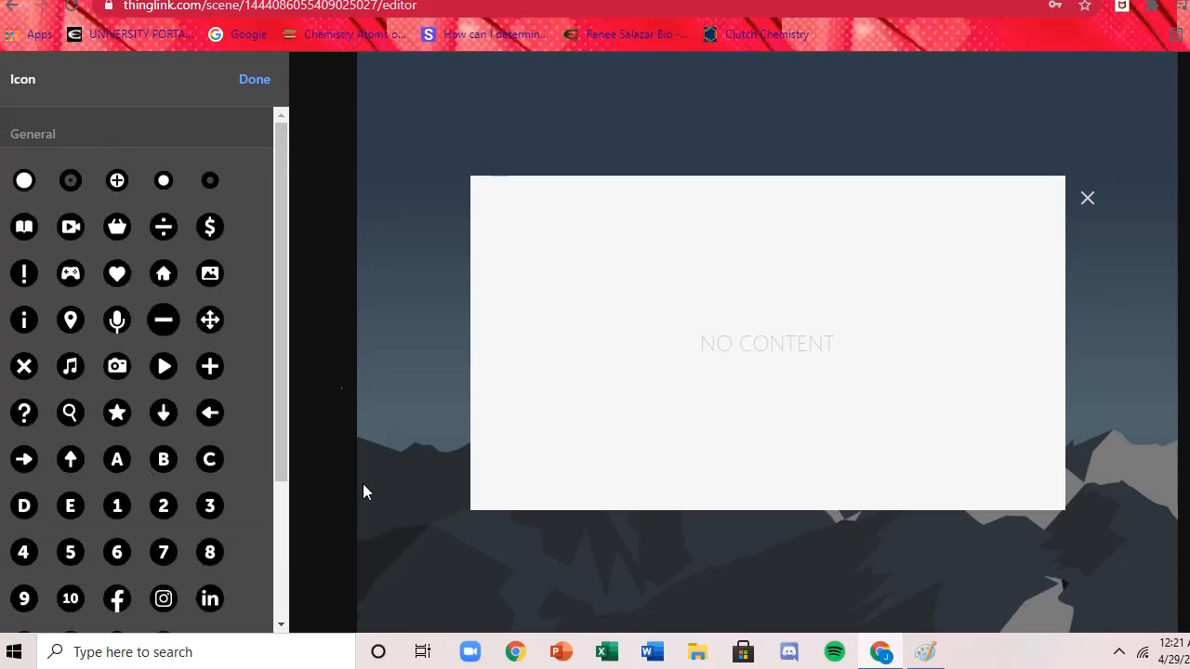
drag(277, 224, 301, 159)
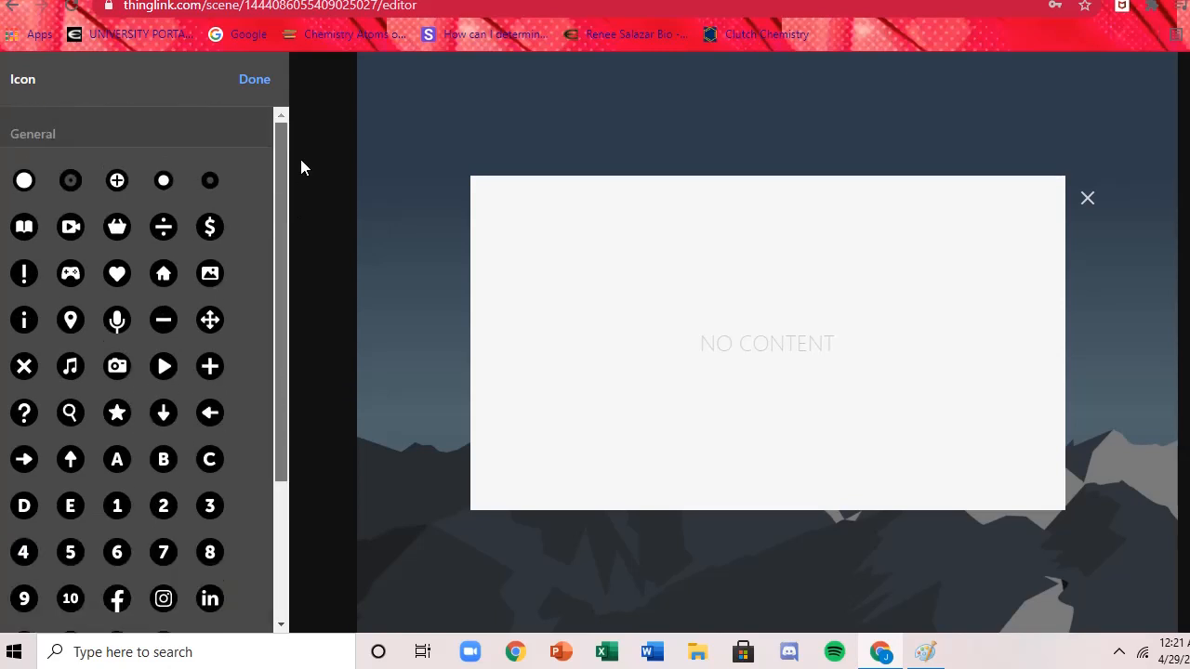
click(26, 179)
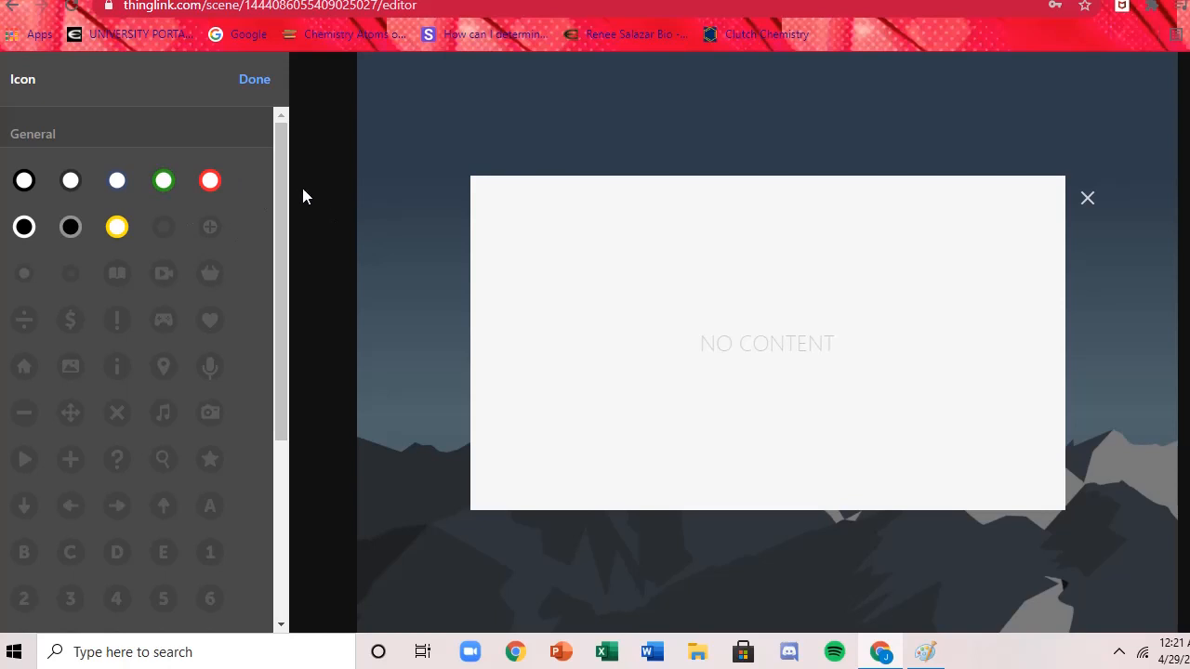
click(164, 182)
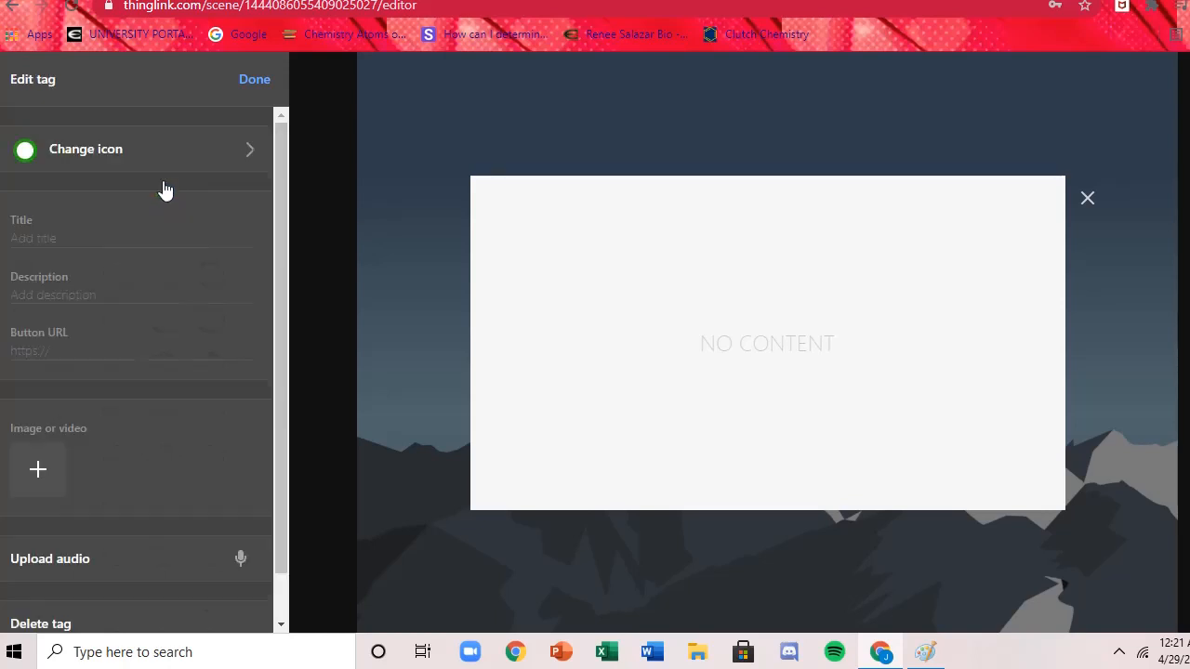
Title the tag "Exposition".
click(106, 239)
text(Exposi)
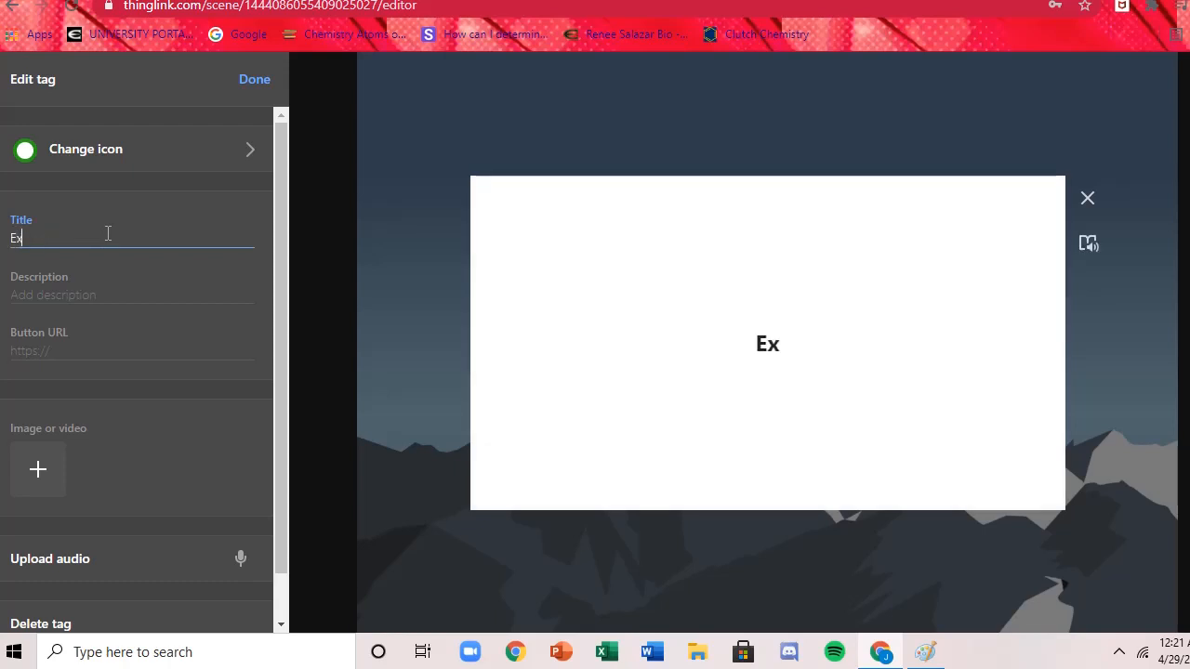
text(n)
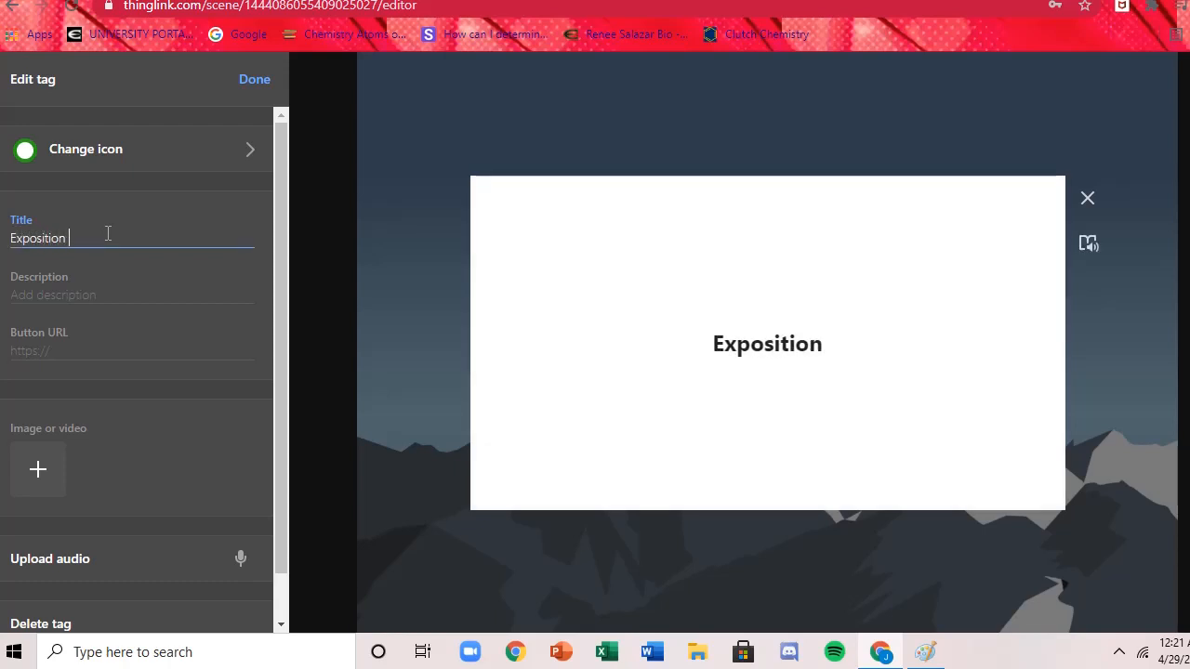
Describe the tag as "Where the characters are introduced as well as the setting the story takes place in.".
click(79, 295)
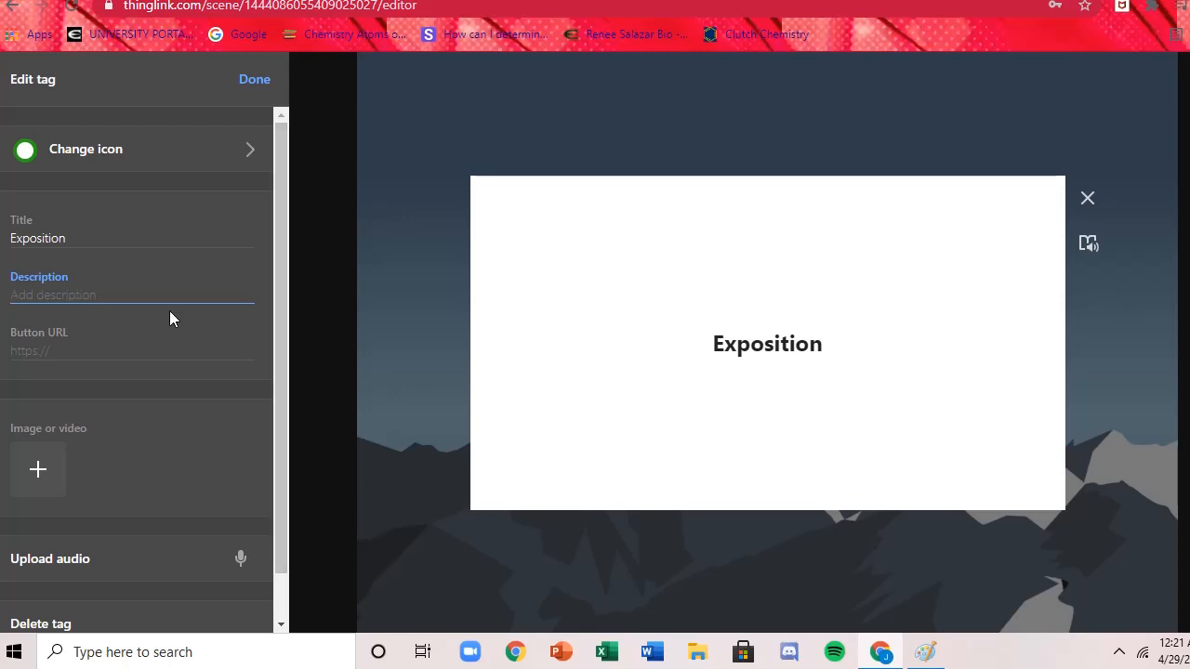
text(Whe)
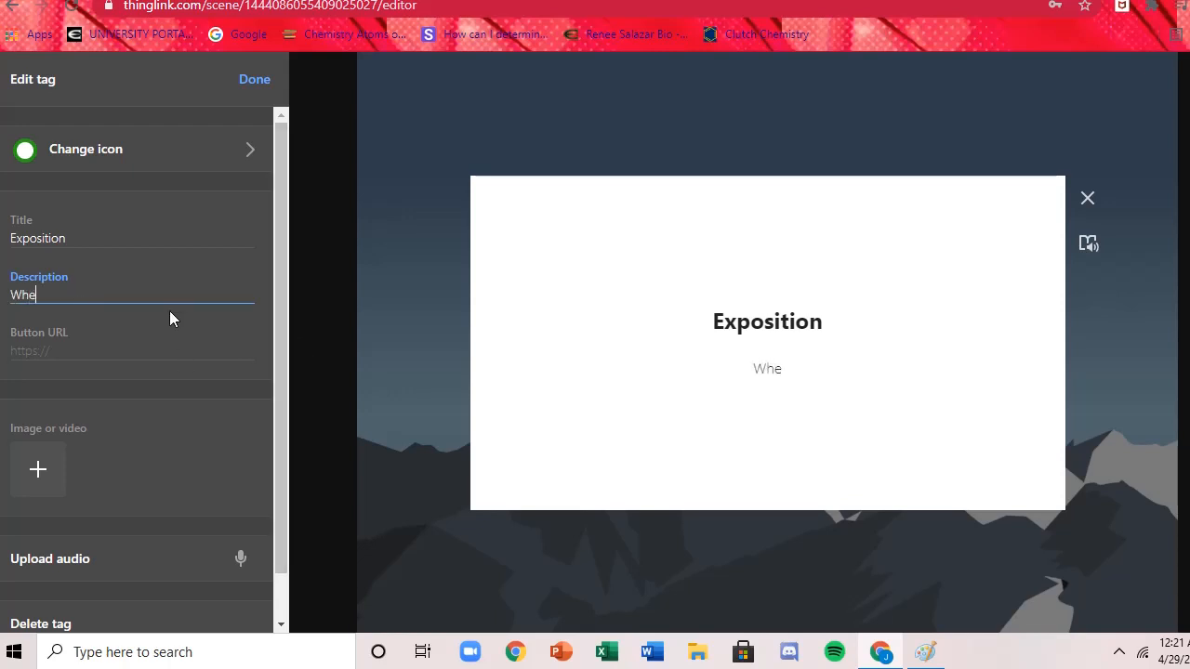
text(re the character)
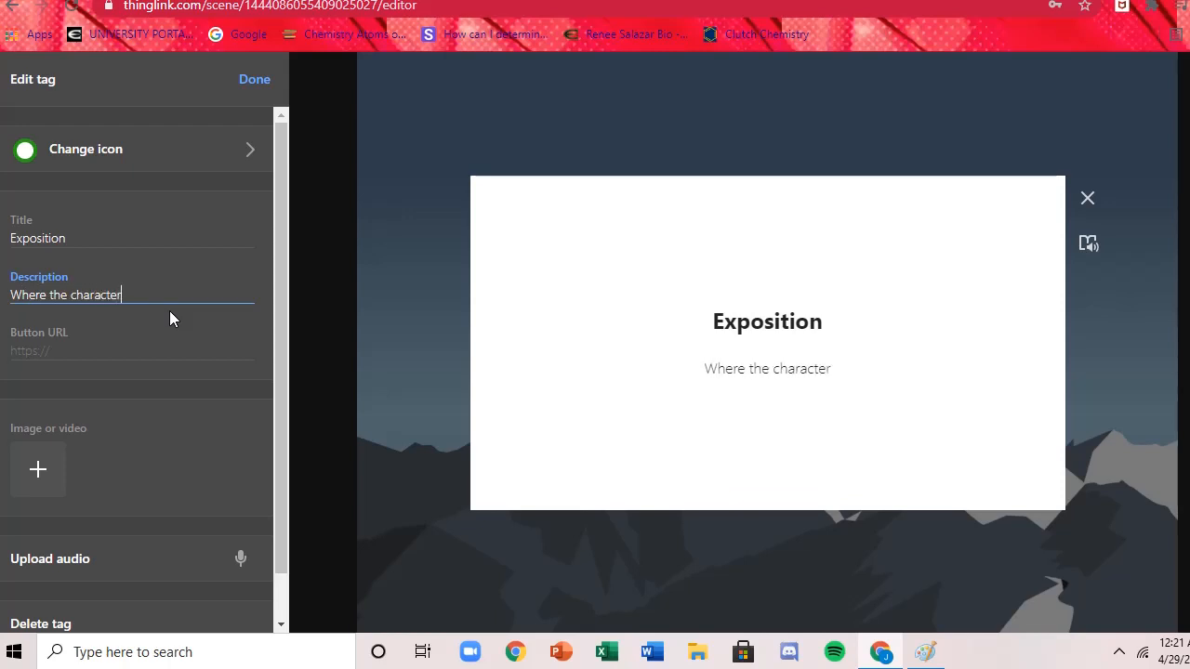
text(s are intr)
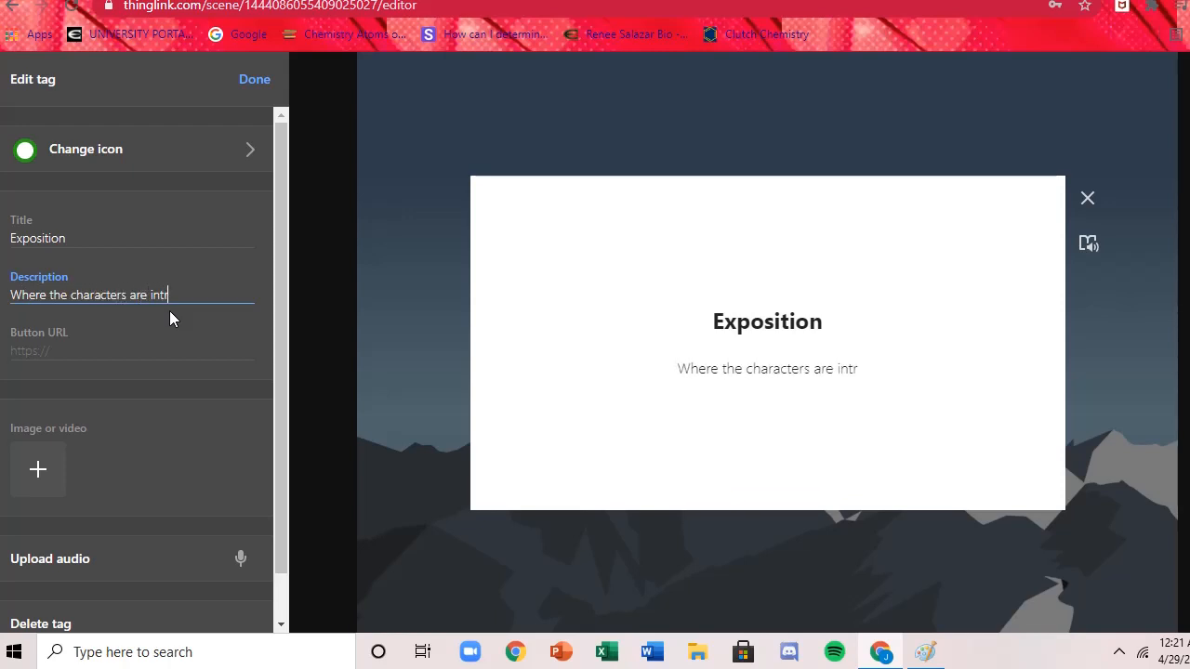
text(oduced a)
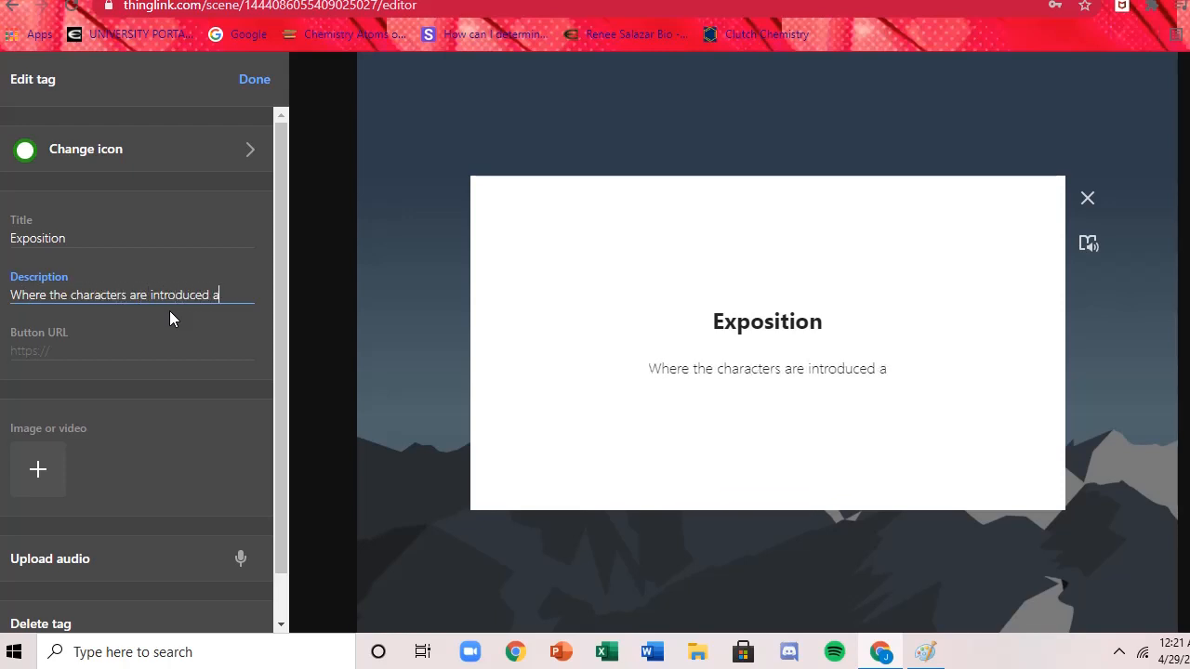
text(s well as)
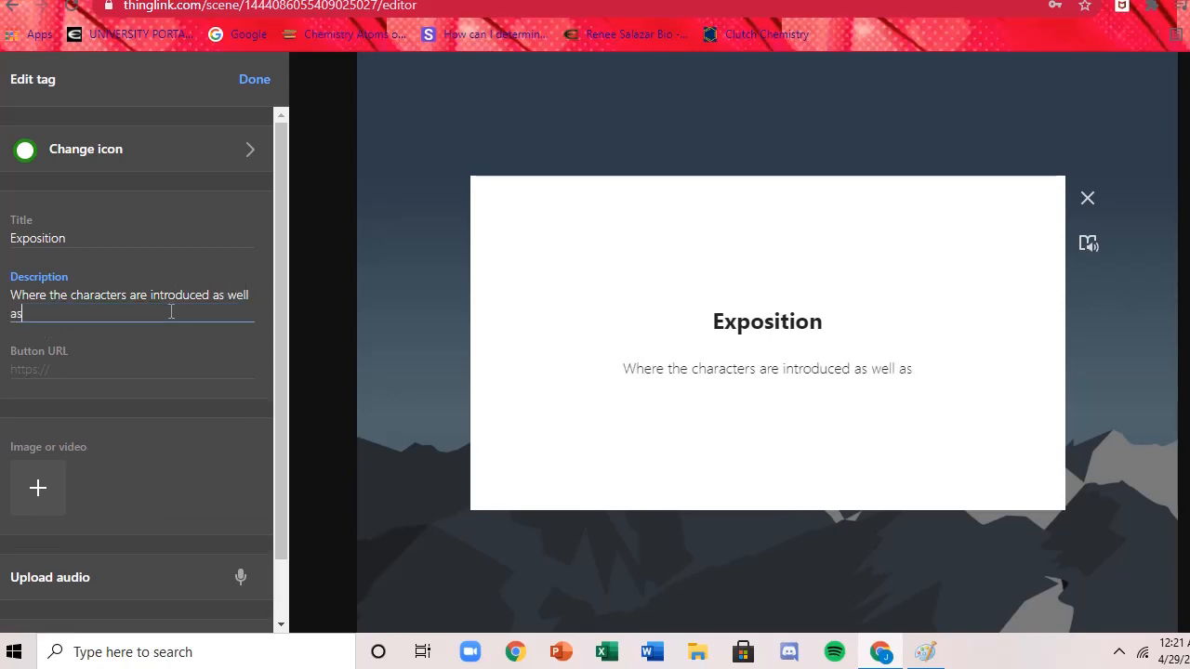
text( the sett)
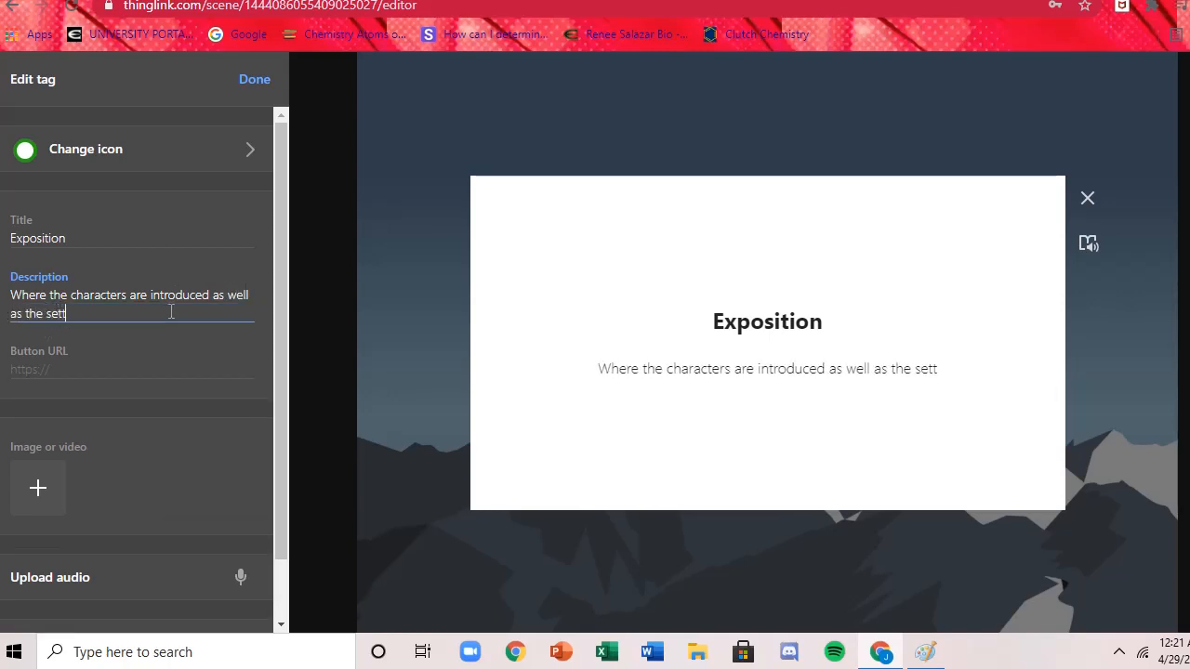
text(ing the story )
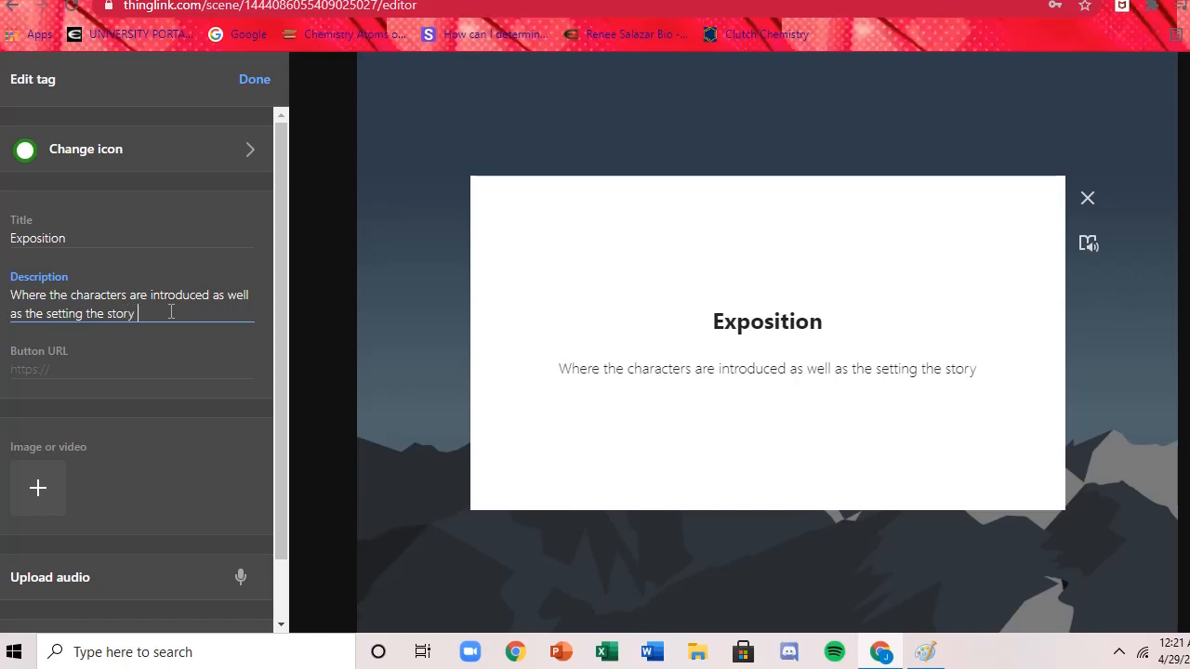
text(takes plac)
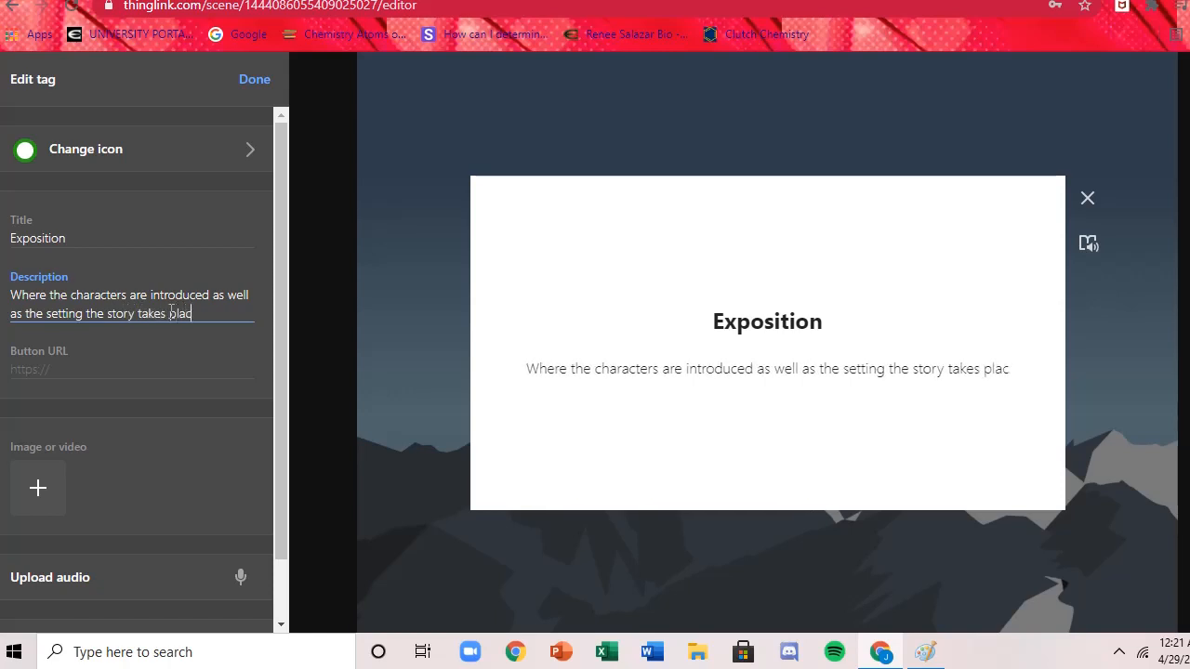
text(e in.)
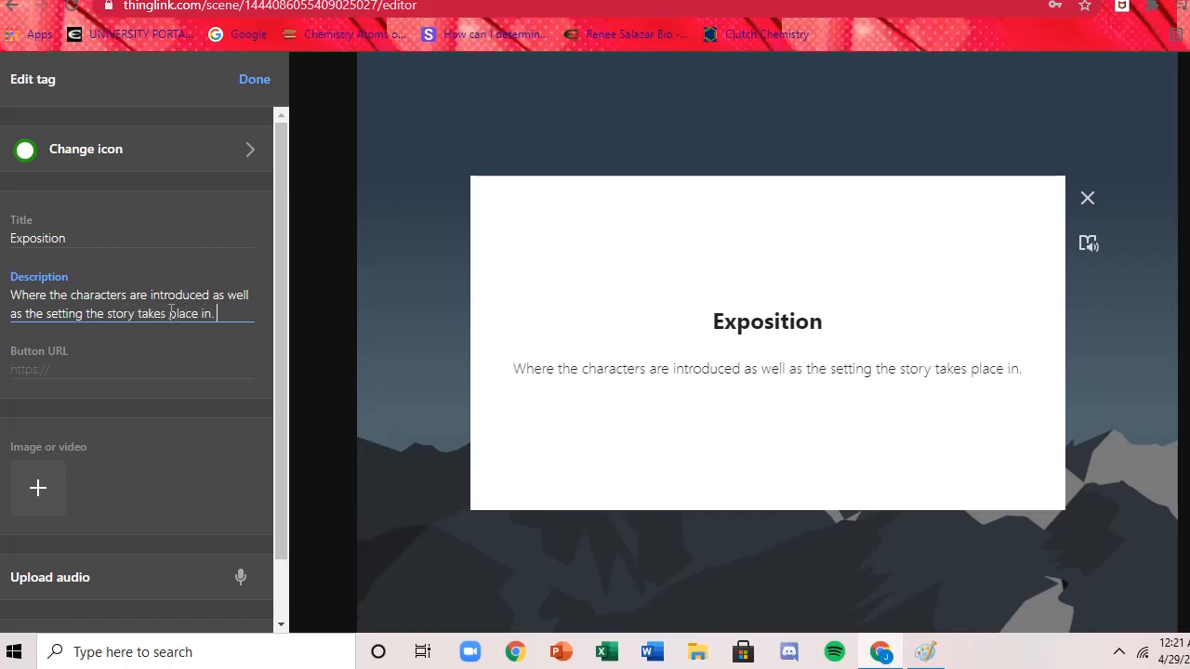
click(204, 371)
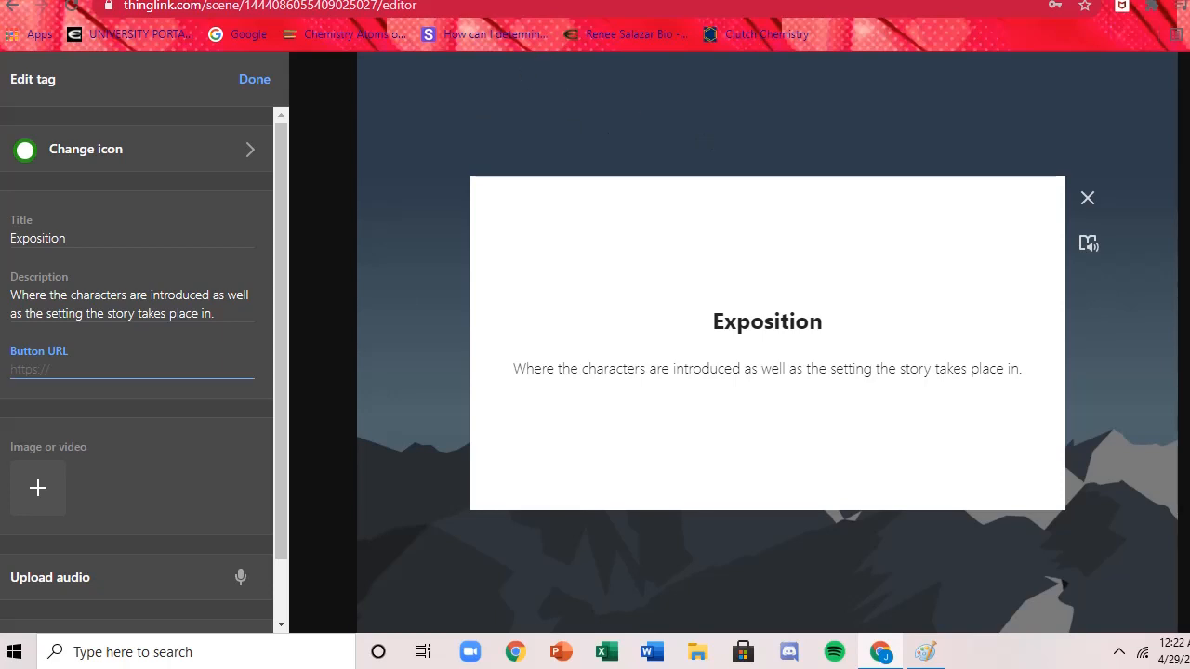
Switch to the Pixabay page of the three little pigs illustration and download it as a 1280×718 JPG.
click(478, 1)
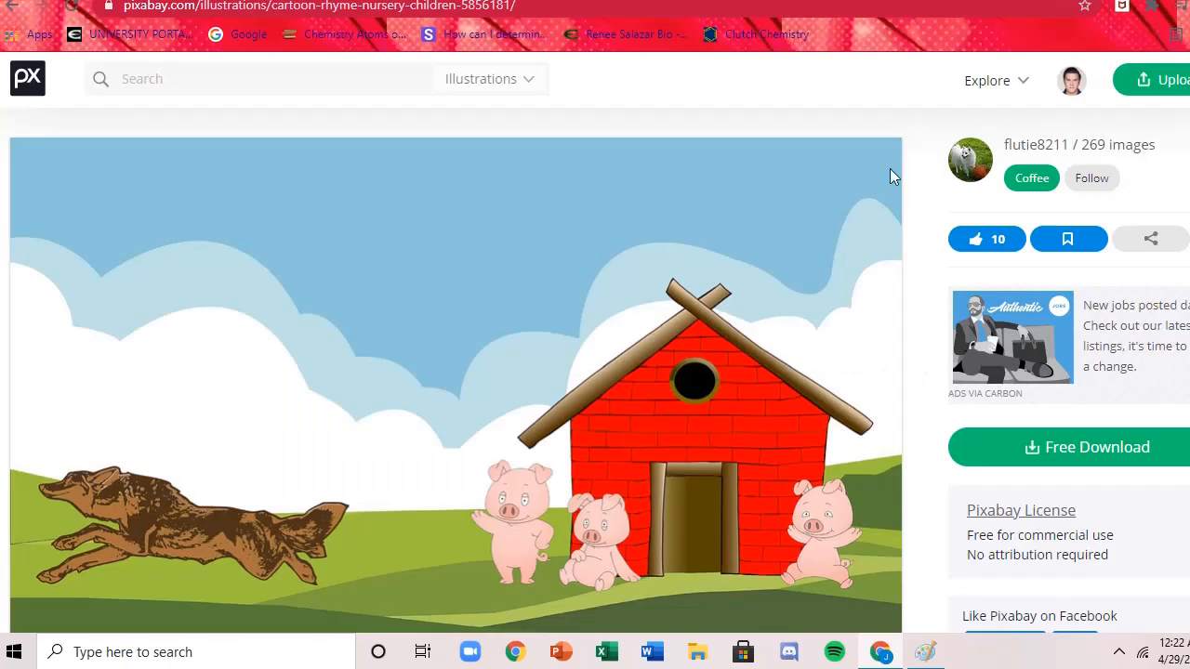
scroll(595, 343, down, 1)
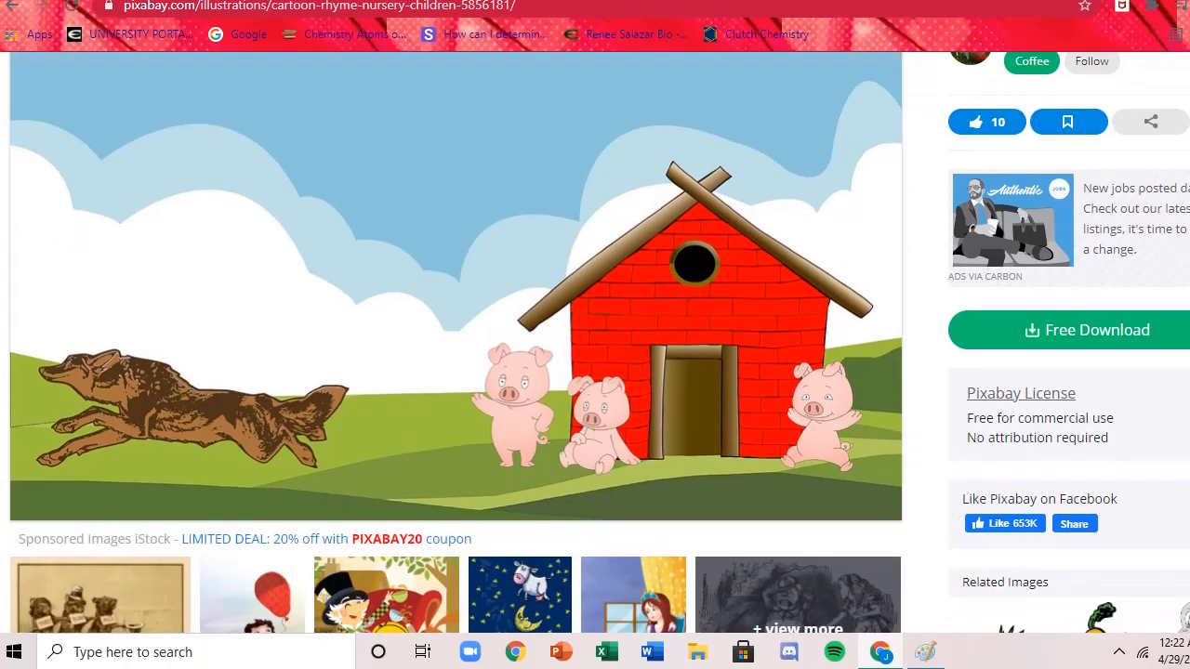
click(1054, 333)
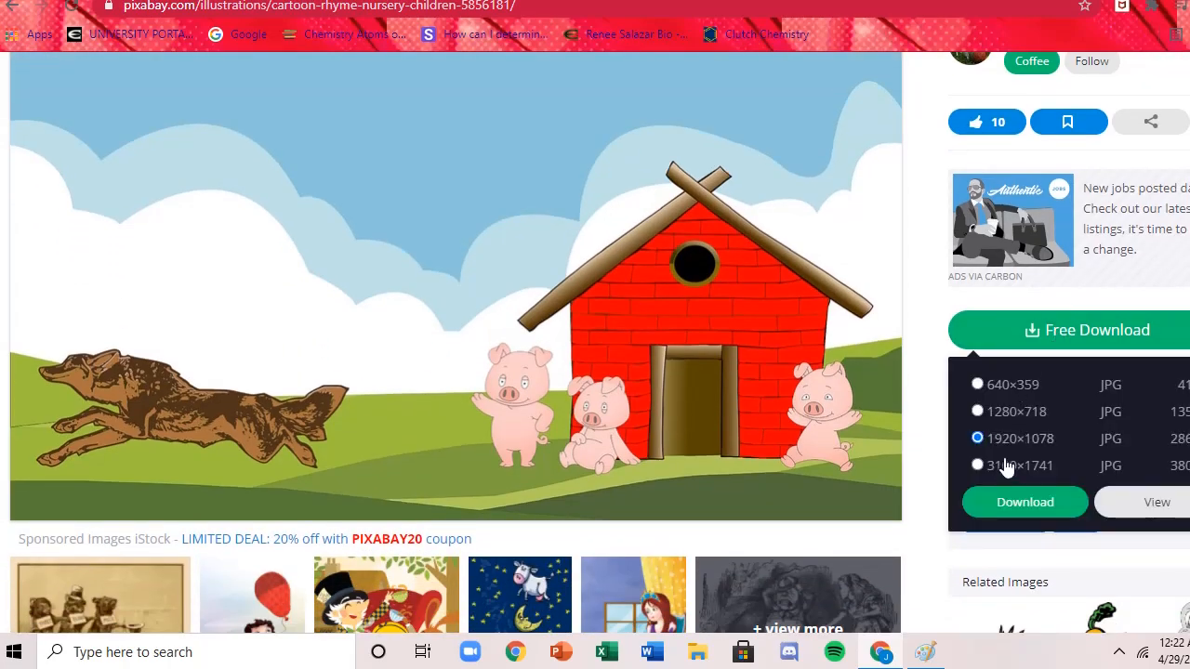
click(1008, 413)
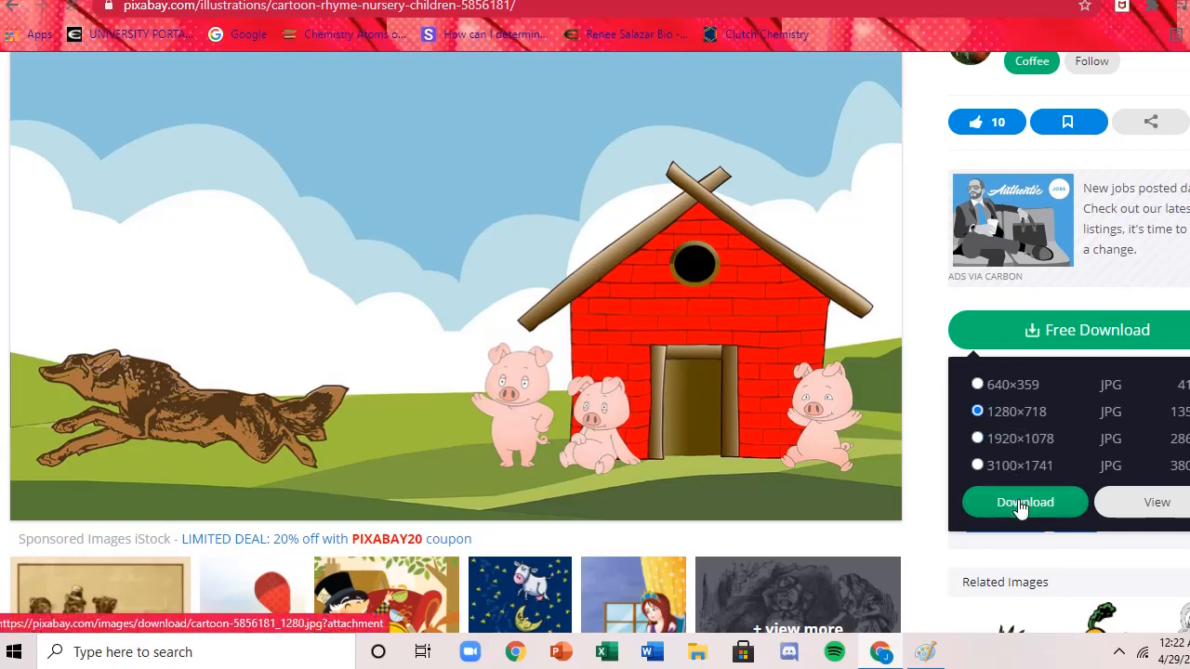
click(1020, 502)
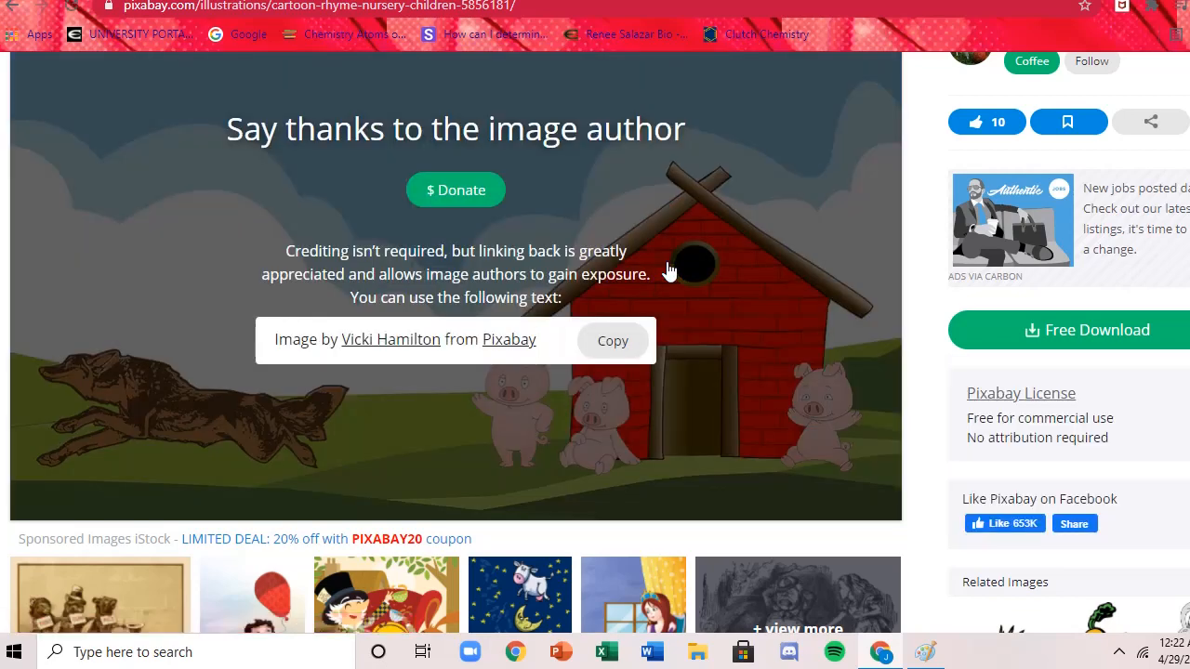
Return to the ThingLink editor and add the cartoon-5856181_1280 image from Downloads to the Exposition tag.
click(372, 1)
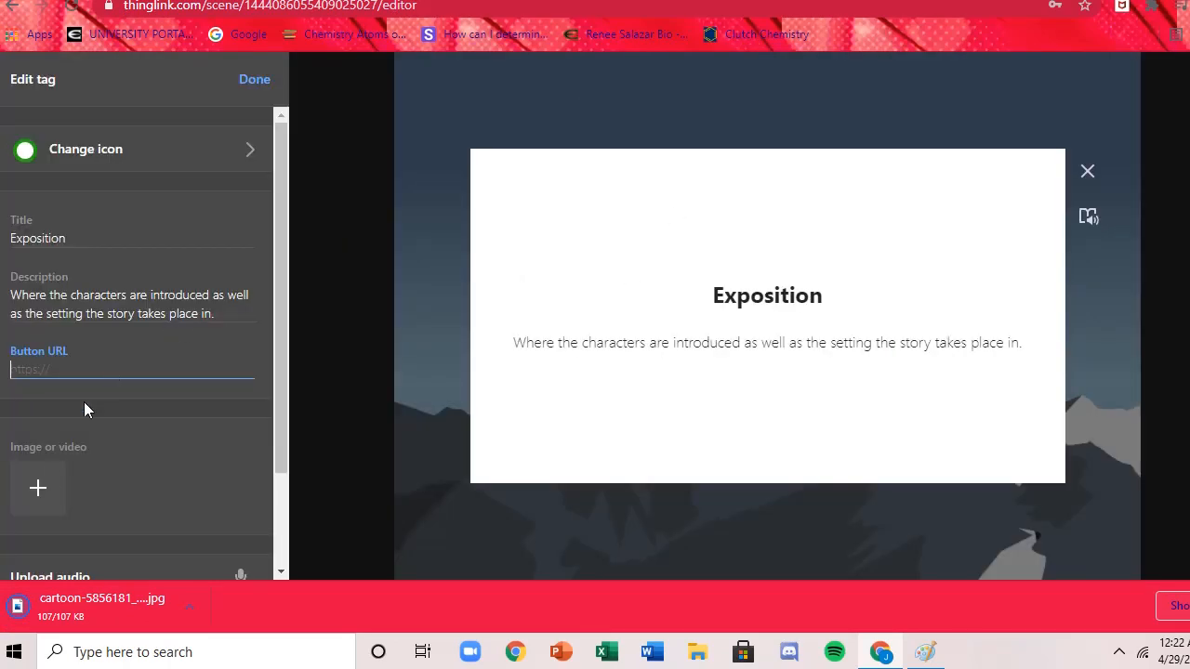
click(40, 486)
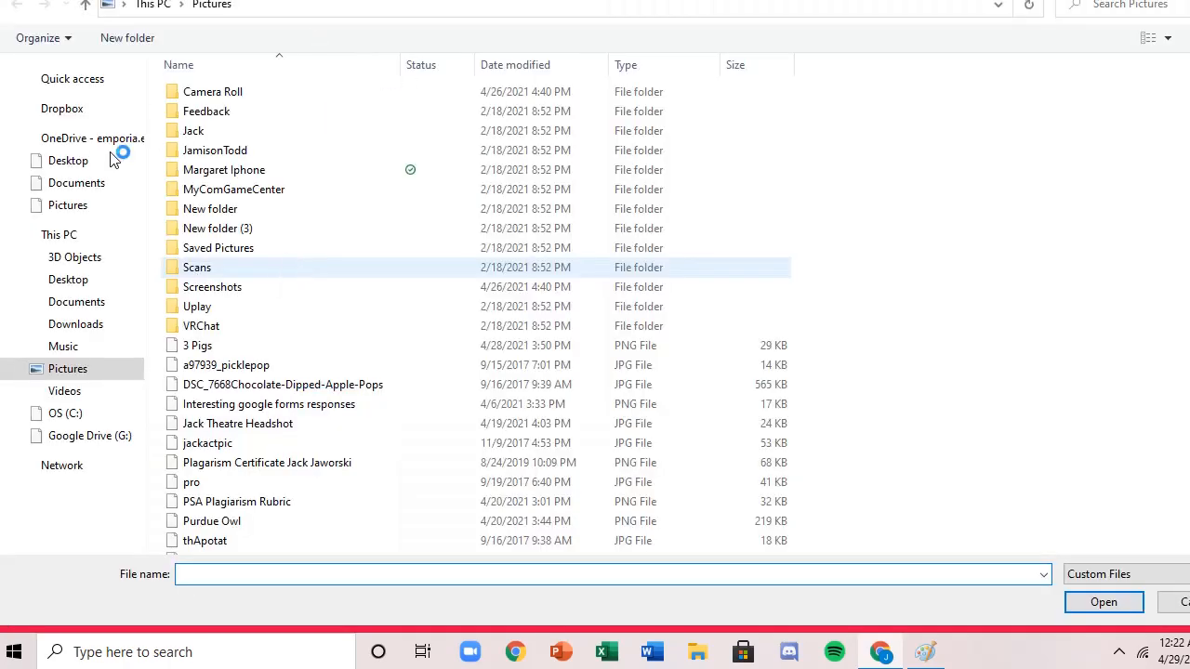
click(78, 325)
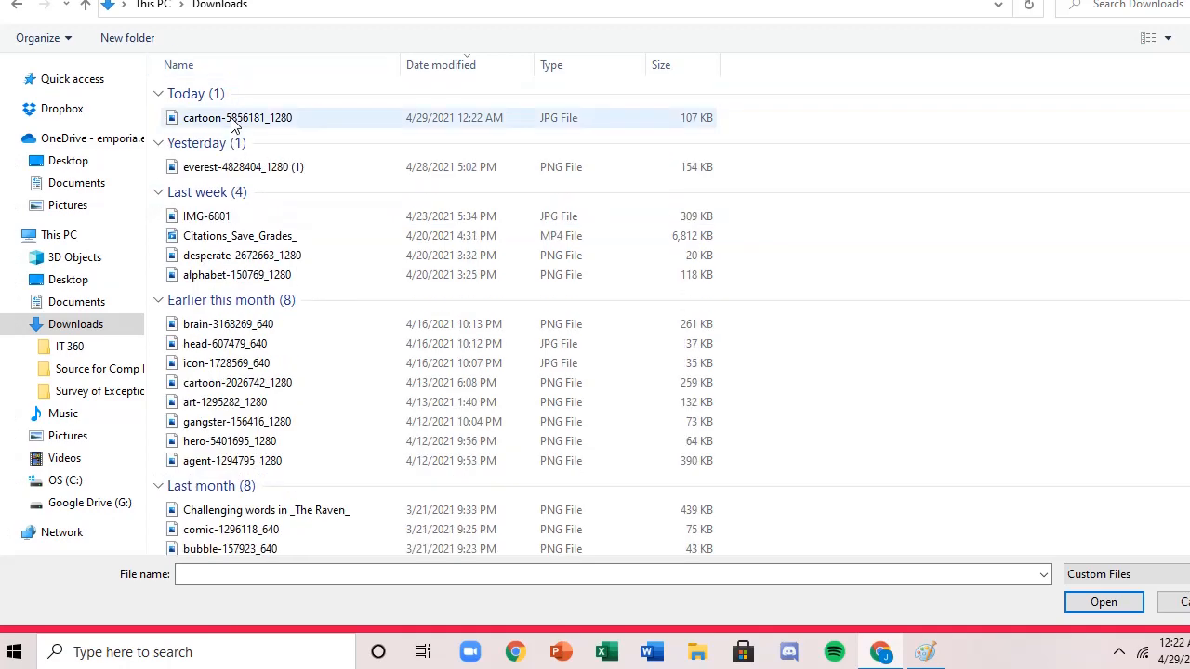
double_click(233, 118)
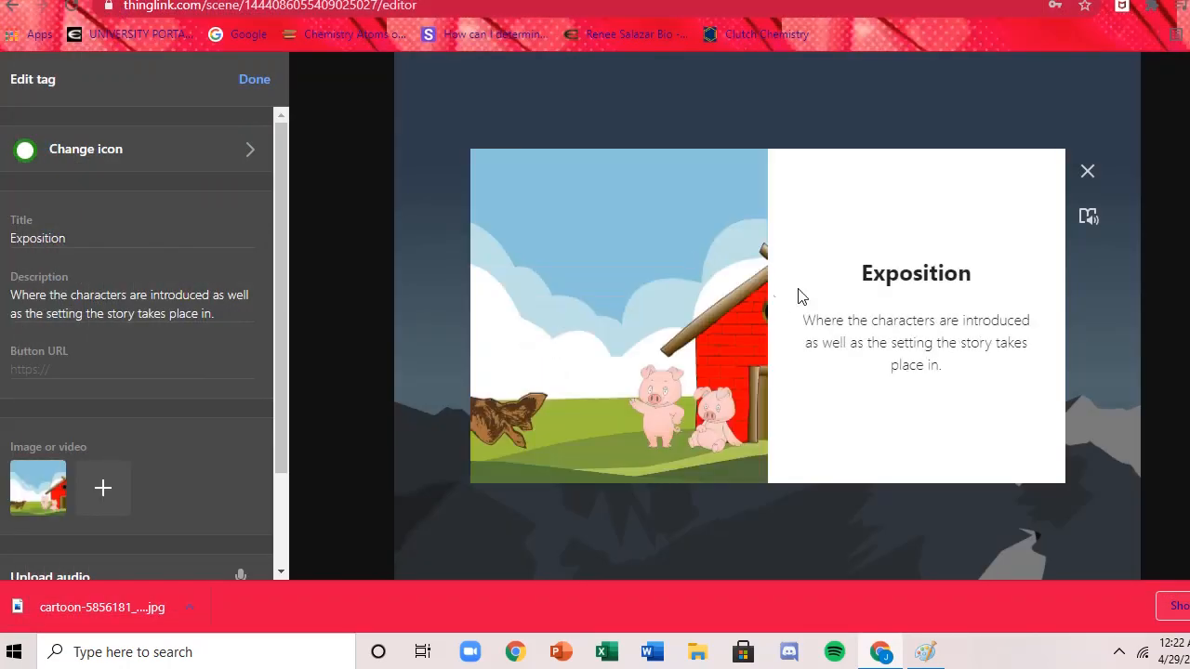
Preview the three little pigs picture enlarged inside the Exposition tag.
click(690, 317)
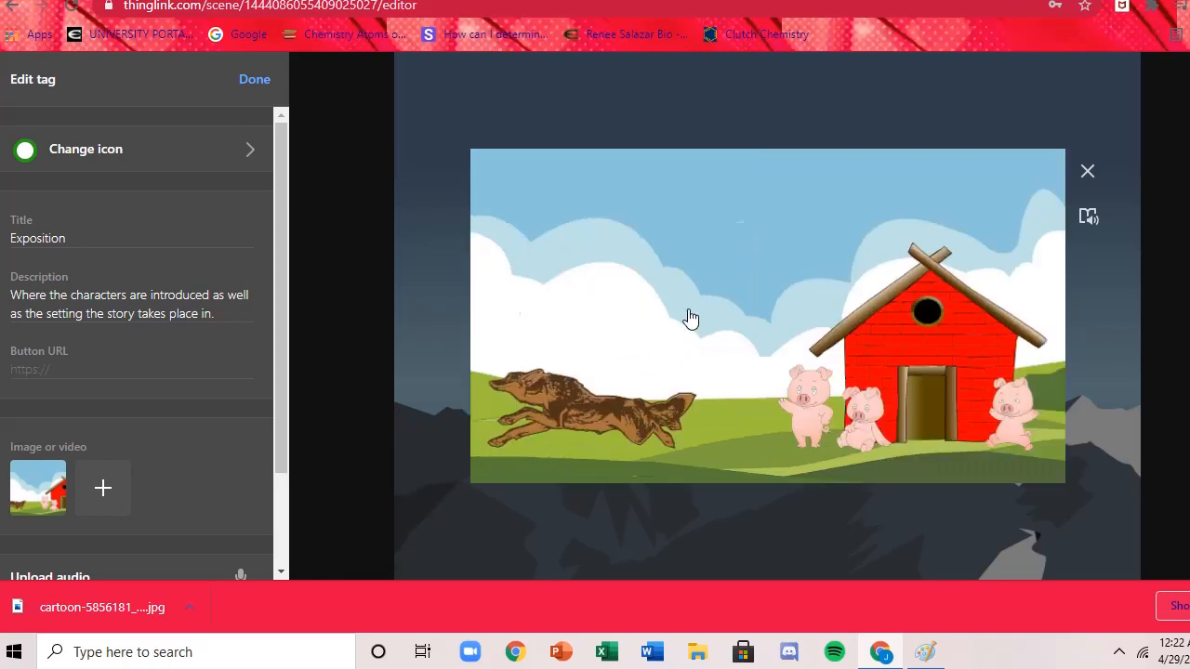
click(625, 331)
click(654, 330)
Move the Exposition tag onto the low ridge at the mountain's left foot and check its content.
click(1087, 170)
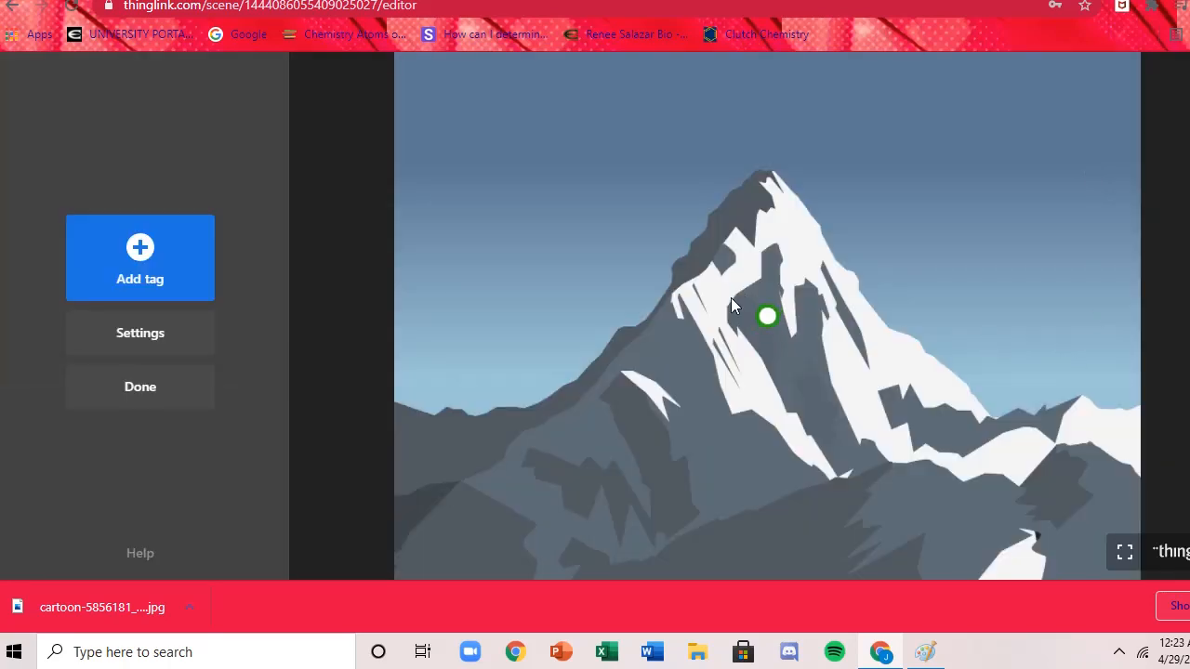
mouse_move(753, 316)
mouse_down()
mouse_move(625, 314)
mouse_move(471, 406)
mouse_move(402, 401)
mouse_move(430, 402)
mouse_up()
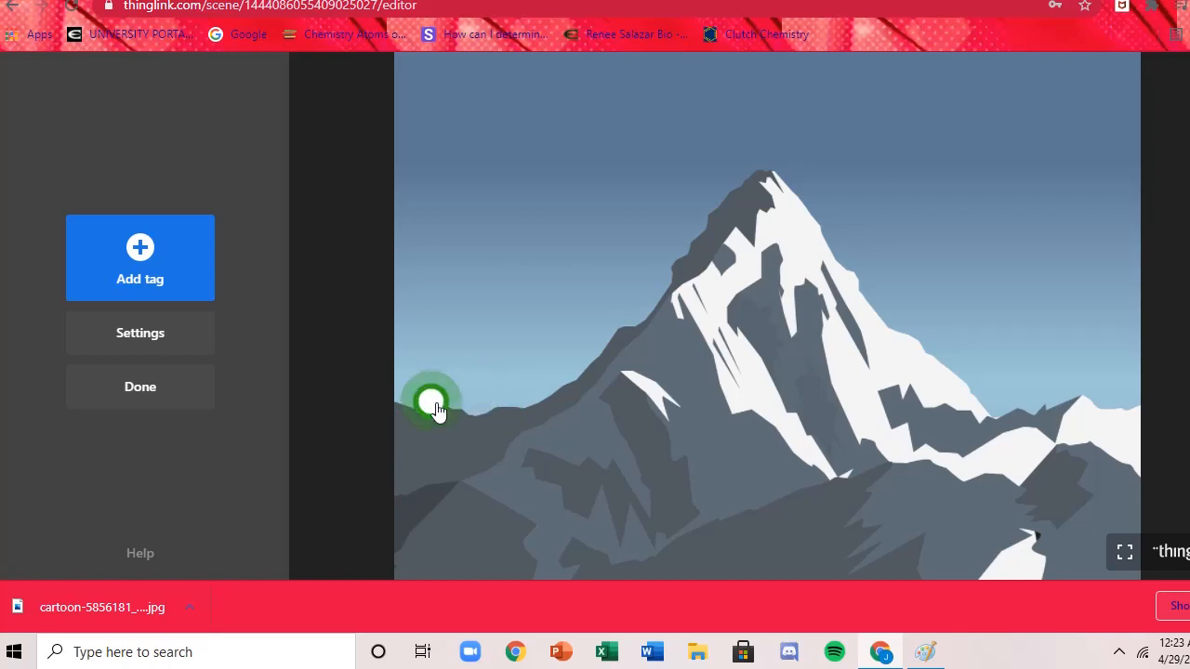
drag(438, 412, 448, 428)
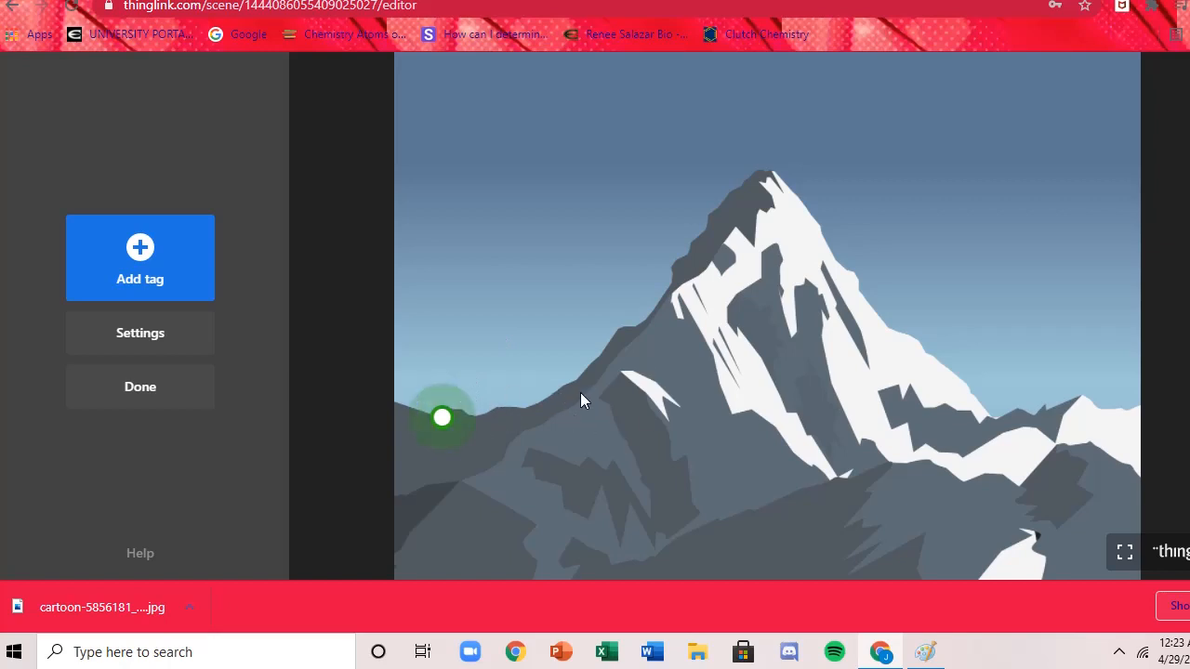
click(442, 427)
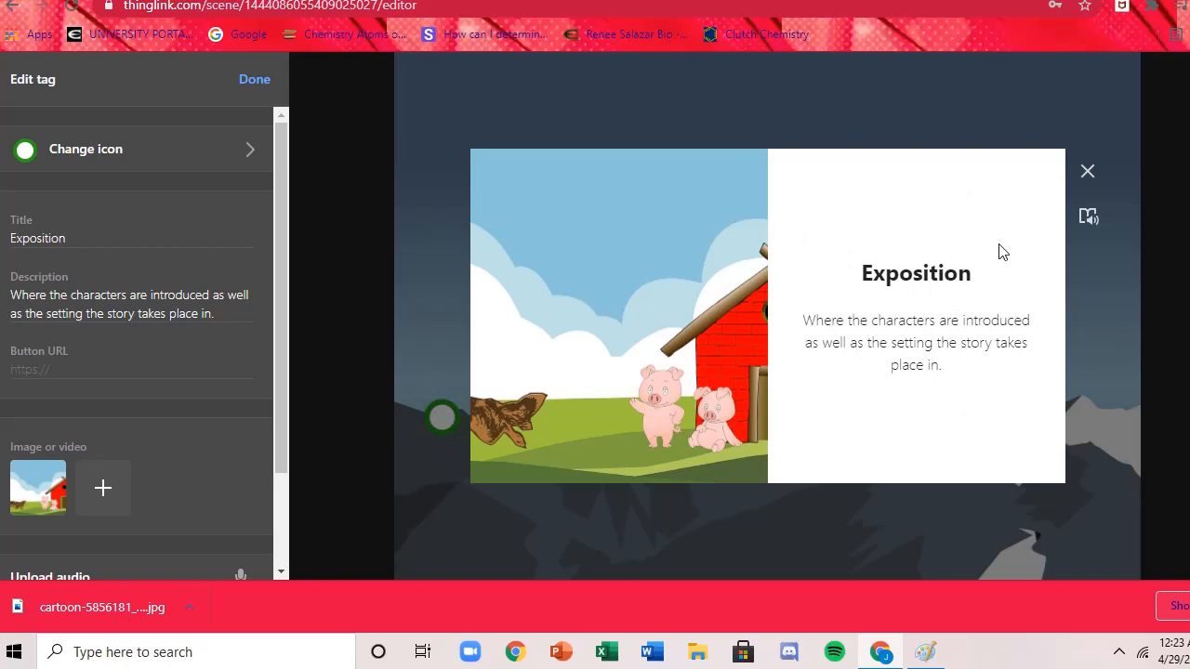
click(1087, 171)
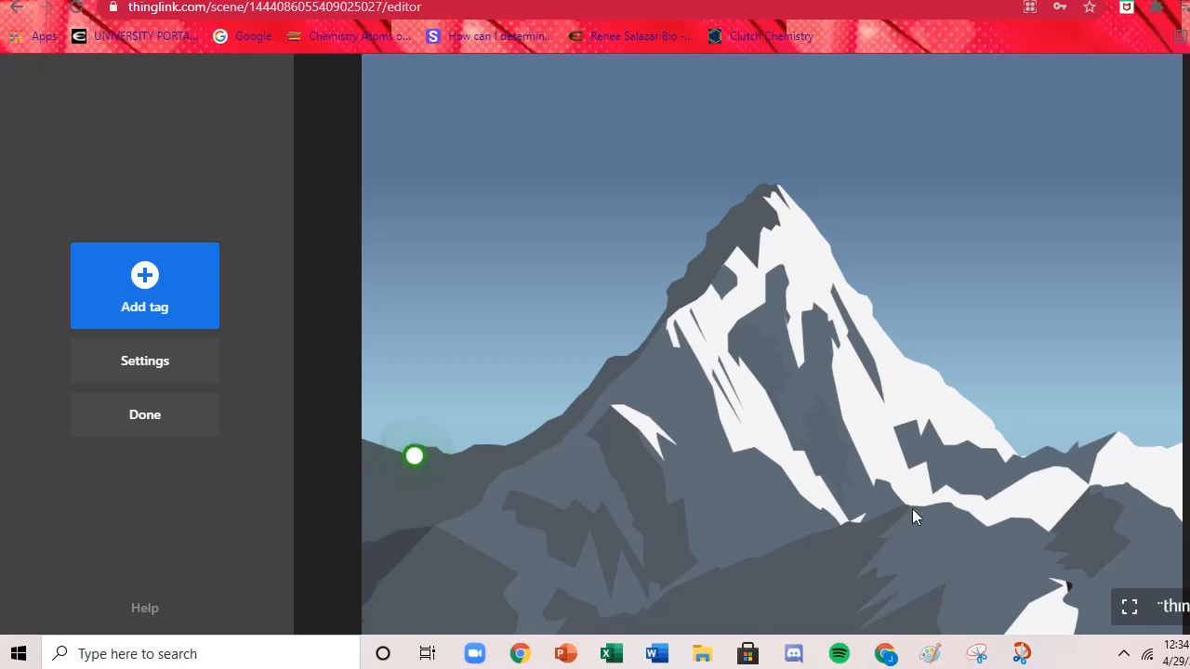
Switch to the wolf and pig drawing in Paint and open the Snipping Tool.
click(941, 654)
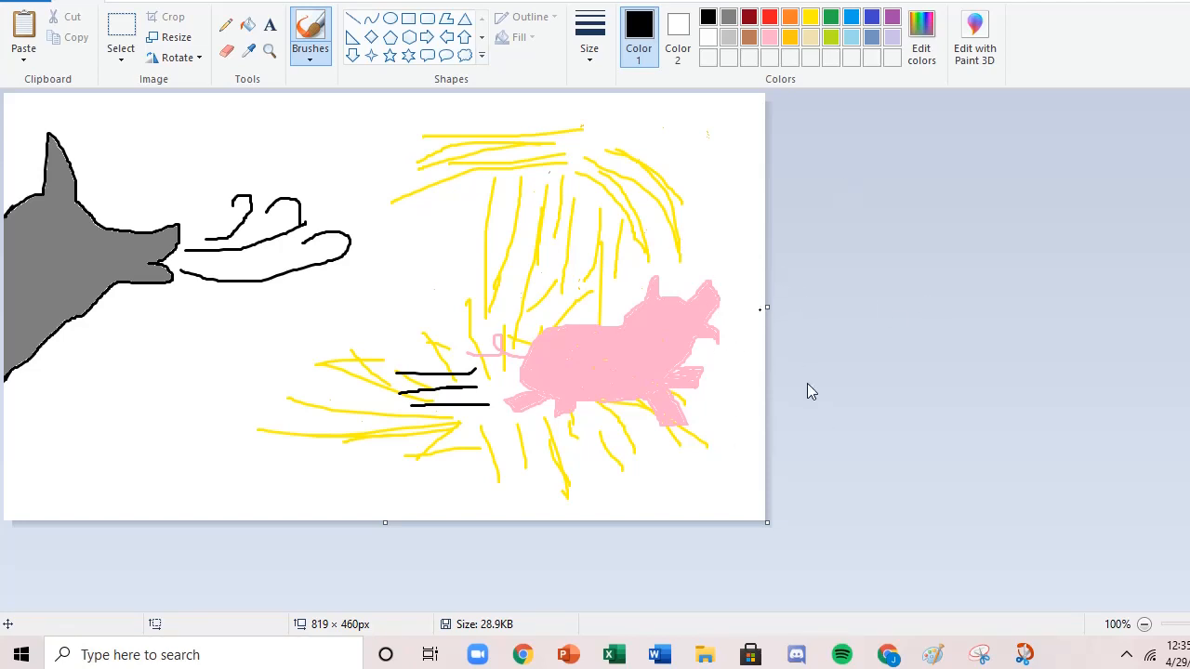
click(219, 653)
text(snip)
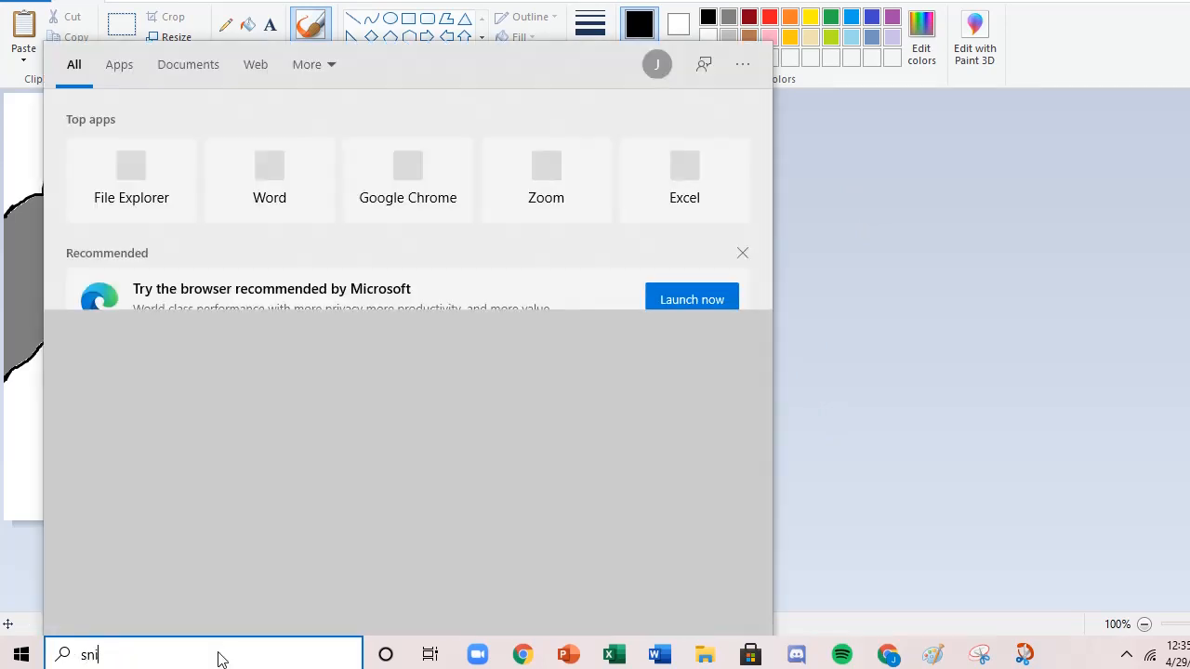
text(ping)
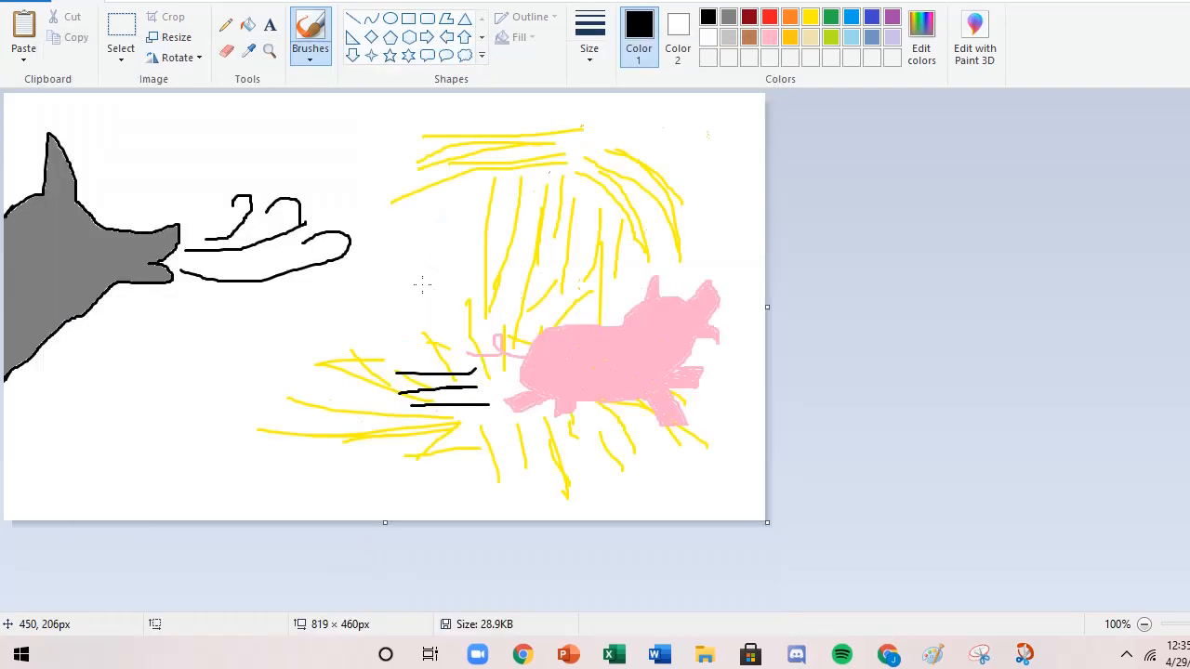
click(433, 290)
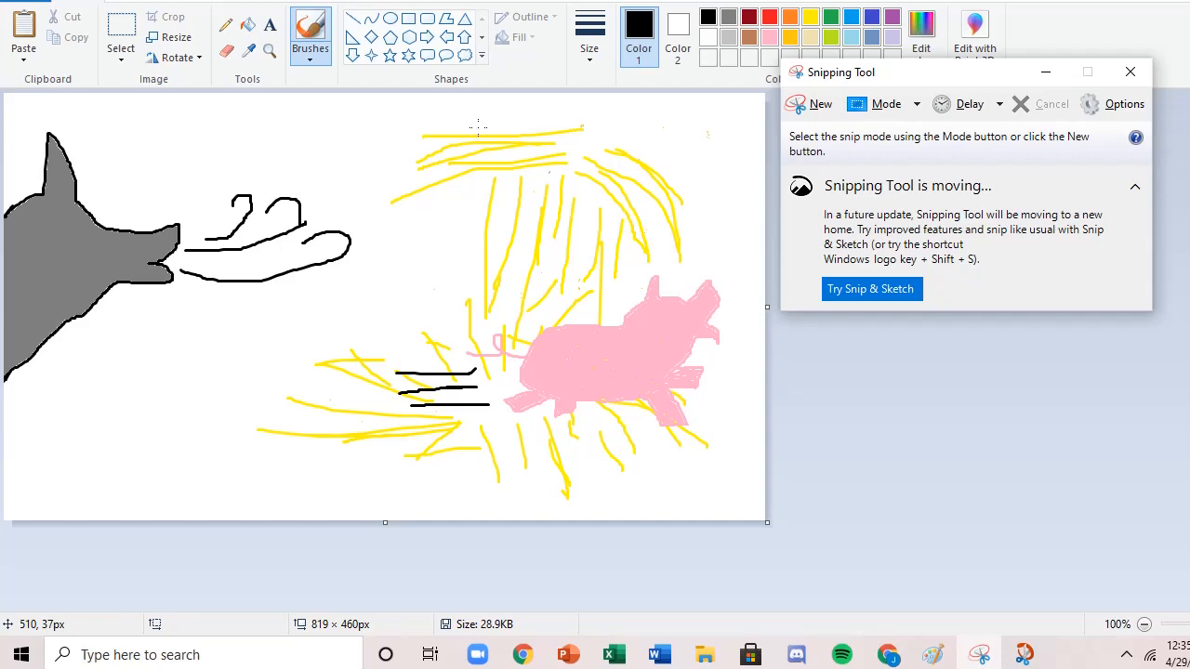
Capture the whole wolf and pig canvas as a rectangular snip and open it in Snip & Sketch.
key(super+shift+s)
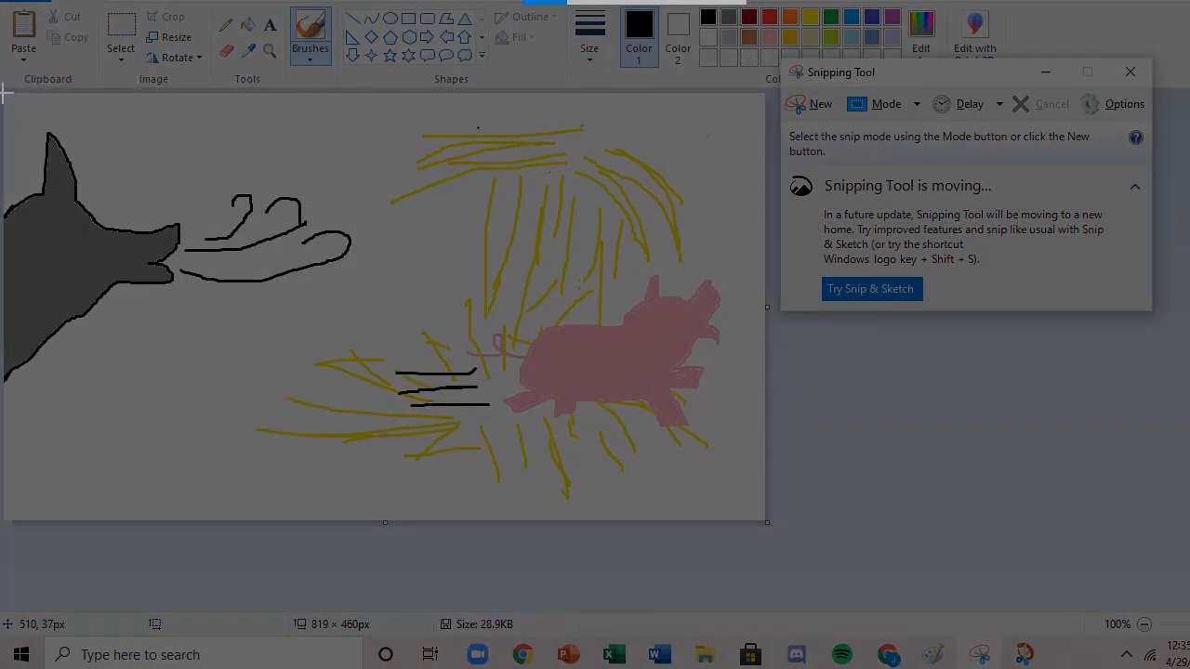
mouse_move(5, 92)
mouse_down()
mouse_move(88, 119)
mouse_move(301, 146)
mouse_move(755, 240)
mouse_move(768, 247)
mouse_move(765, 526)
mouse_up()
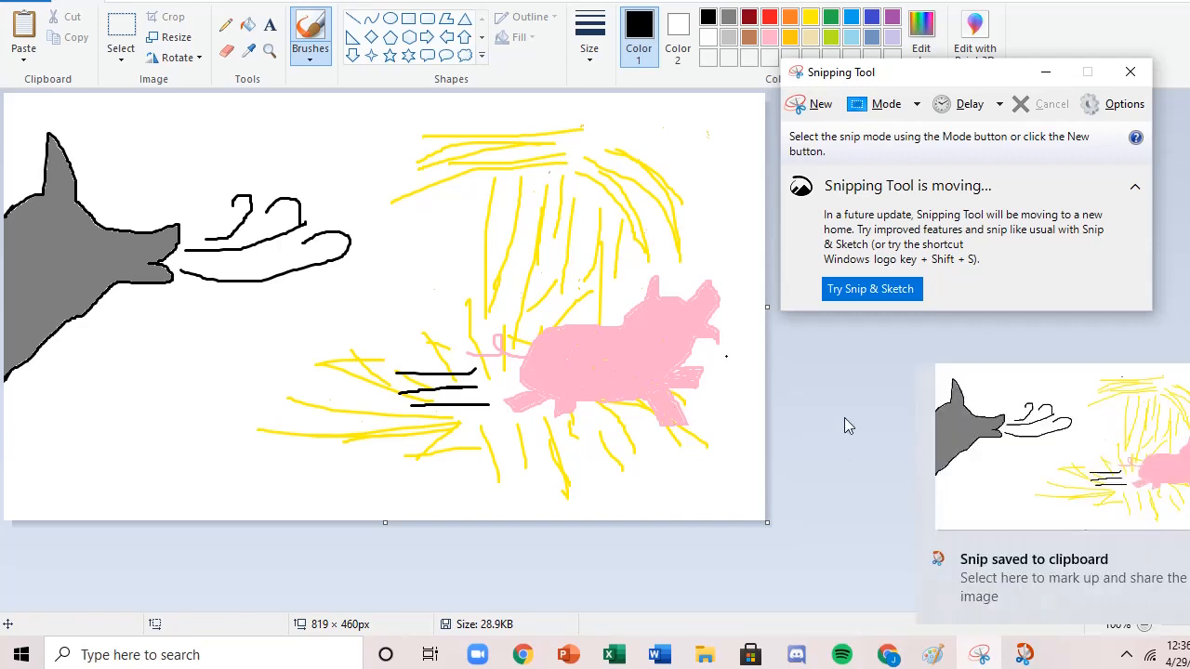
click(1154, 485)
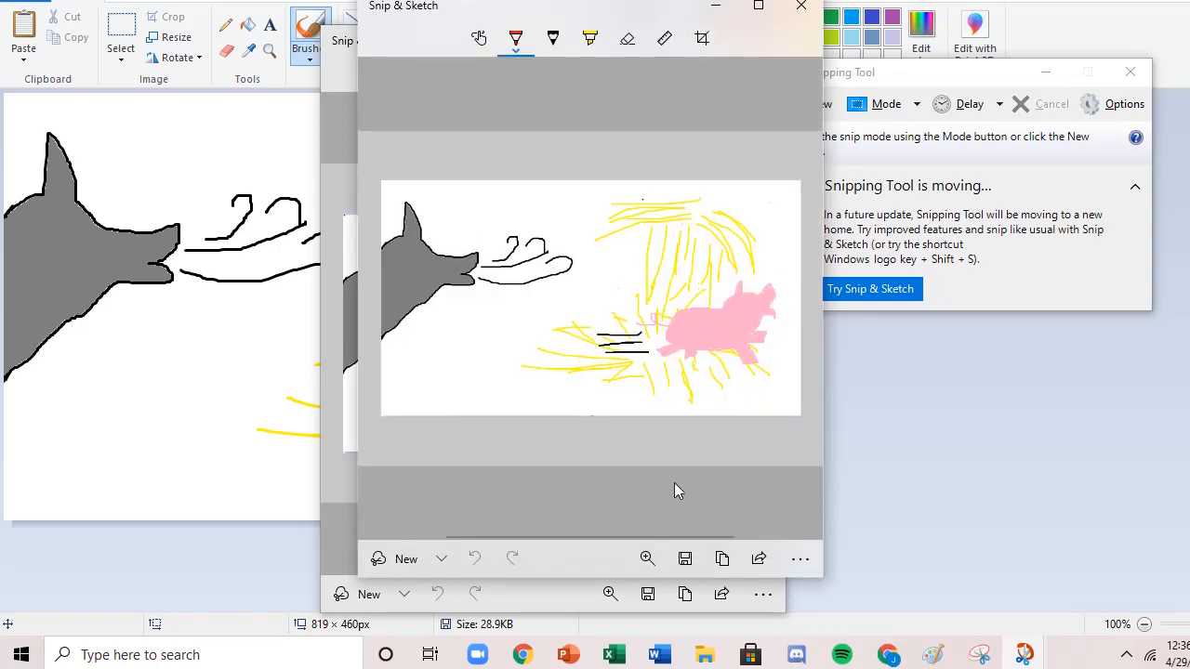
Save the wolf and pig snip to the Downloads folder as a PNG named "Inciting Incident".
click(685, 560)
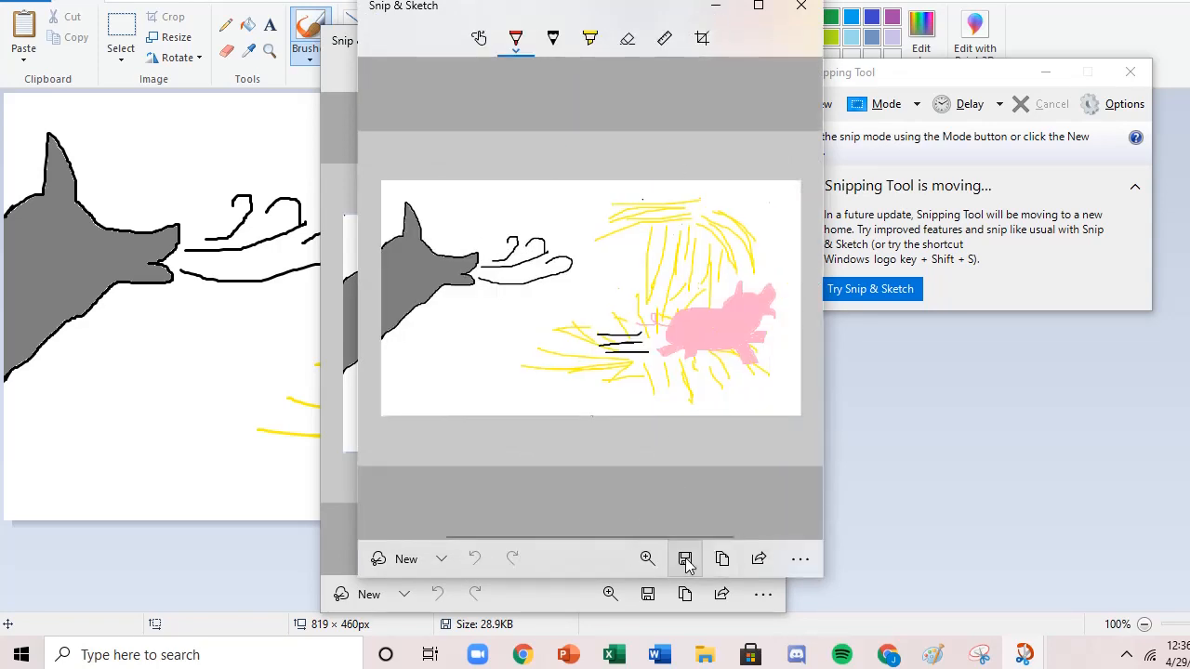
click(759, 559)
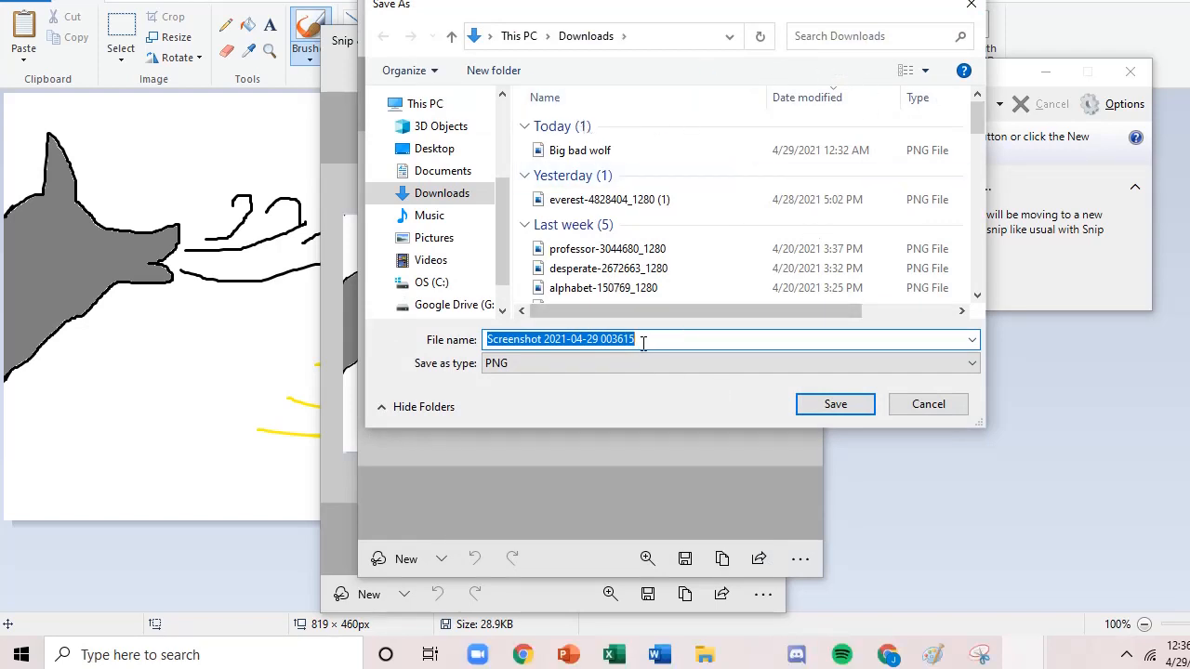
drag(642, 343, 510, 341)
key(BackSpace)
key(BackSpace)
key(BackSpace)
key(BackSpace)
key(BackSpace)
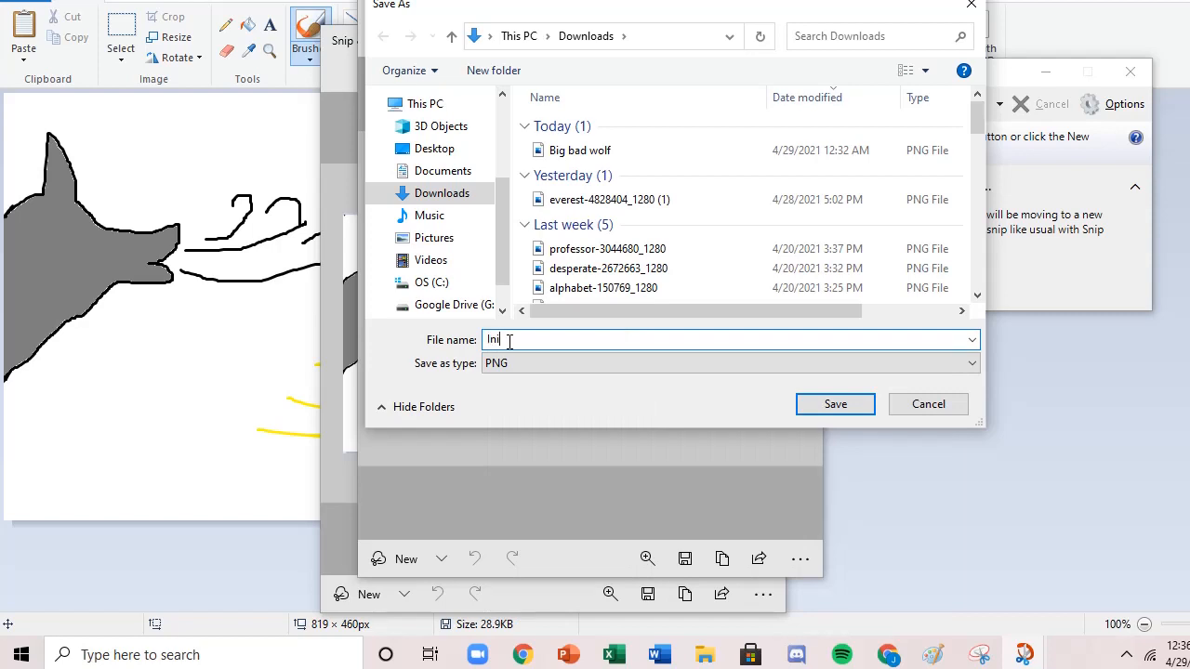
key(BackSpace)
key(BackSpace)
key(BackSpace)
text(Inclting Incident)
key(Return)
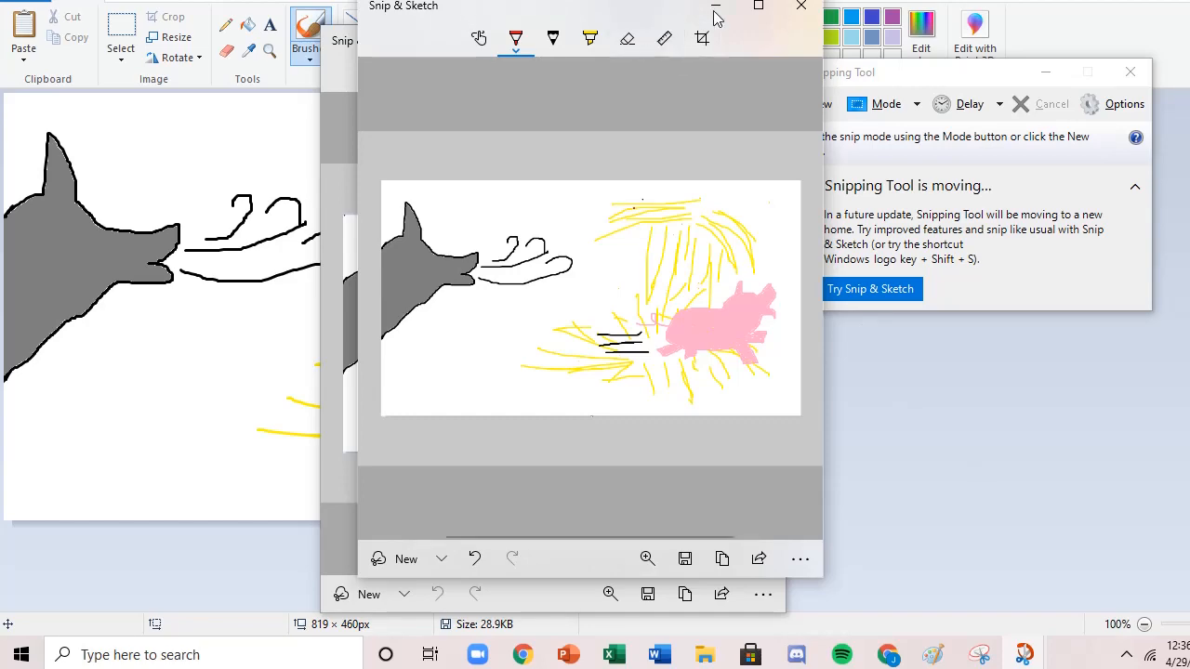
Switch to the ThingLink editor and add a new text and media tag to the mountain image.
click(888, 655)
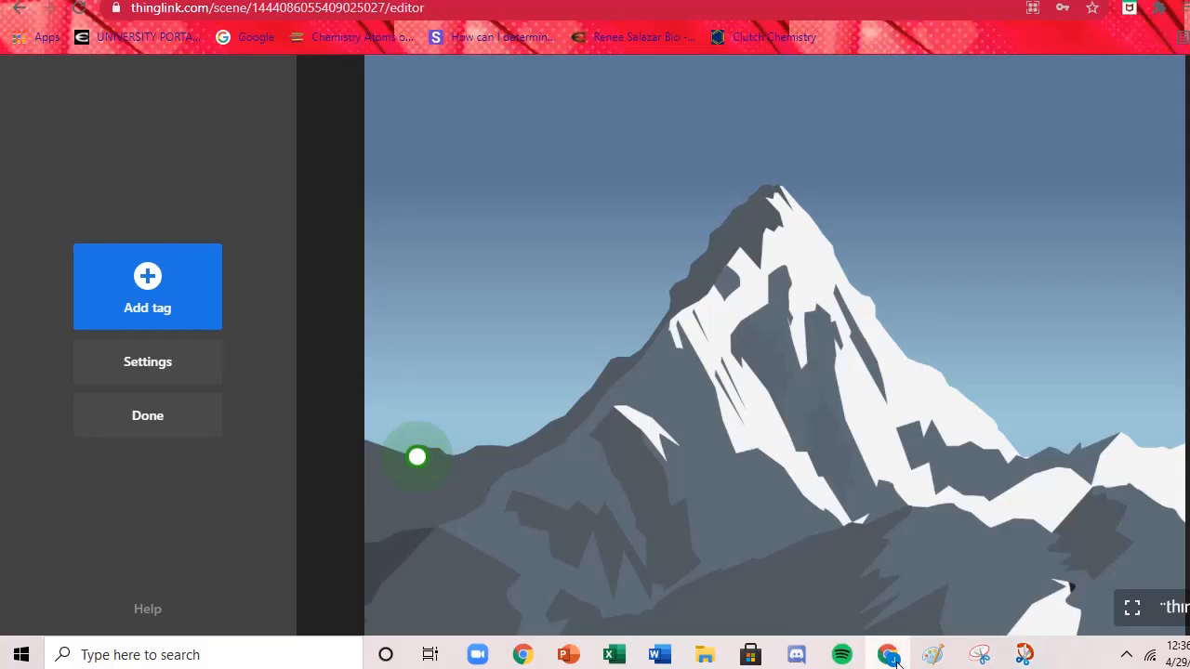
click(177, 318)
click(154, 216)
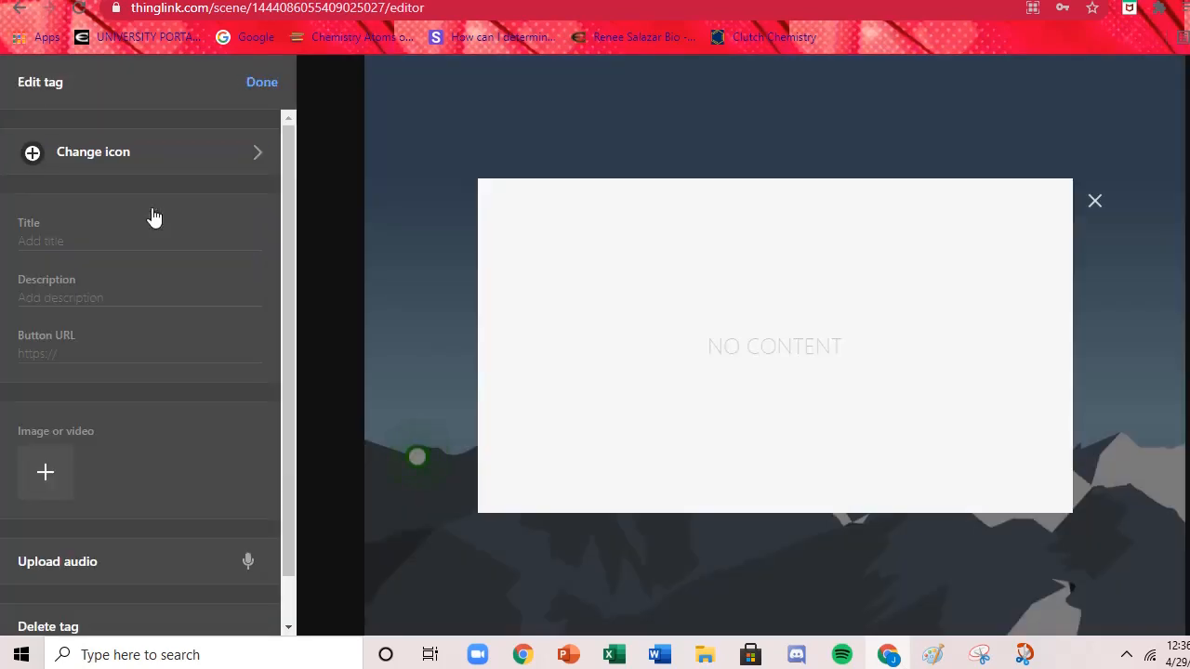
Change the new tag's icon to the black ring with a dark centre.
click(133, 151)
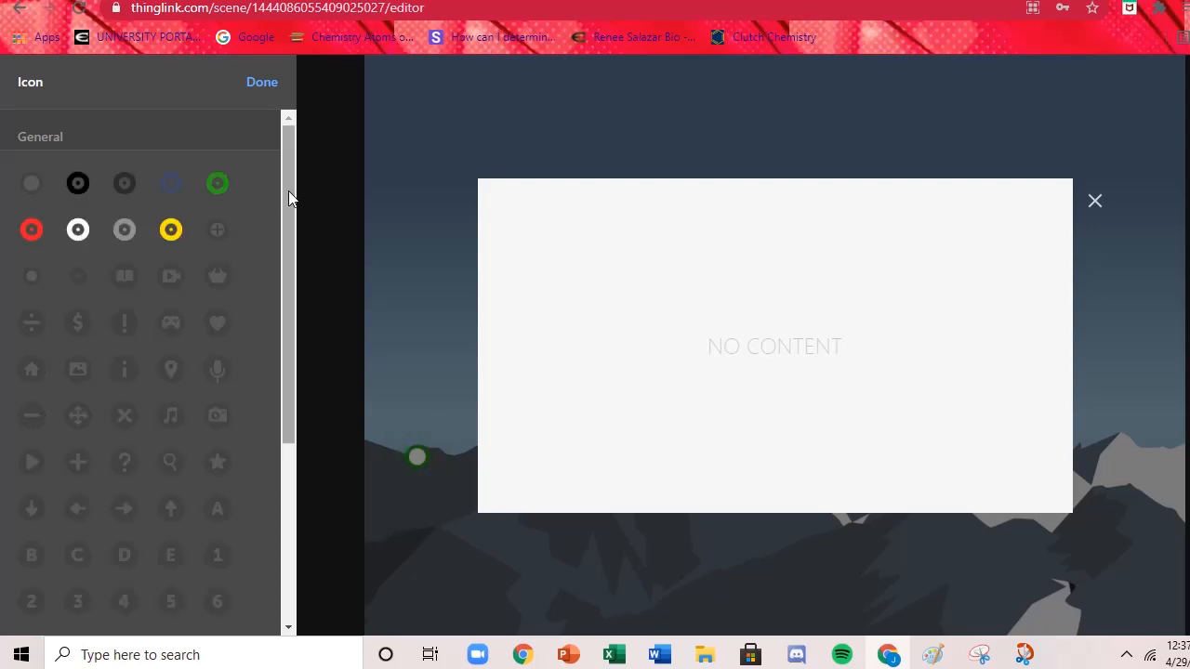
click(254, 82)
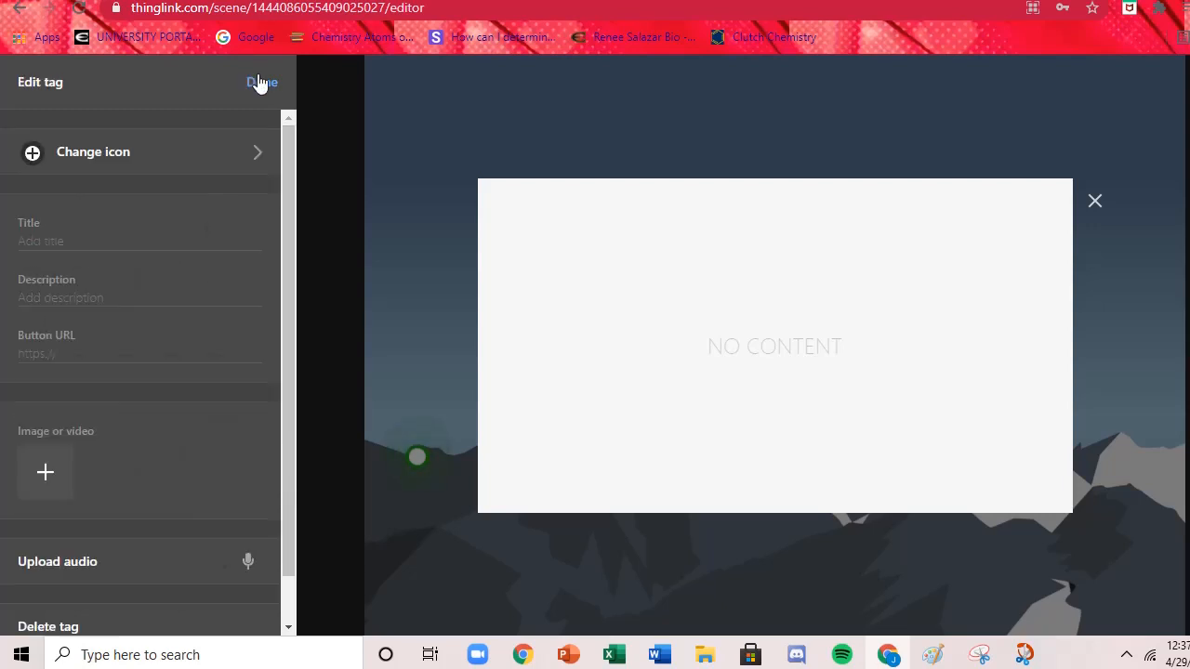
click(146, 172)
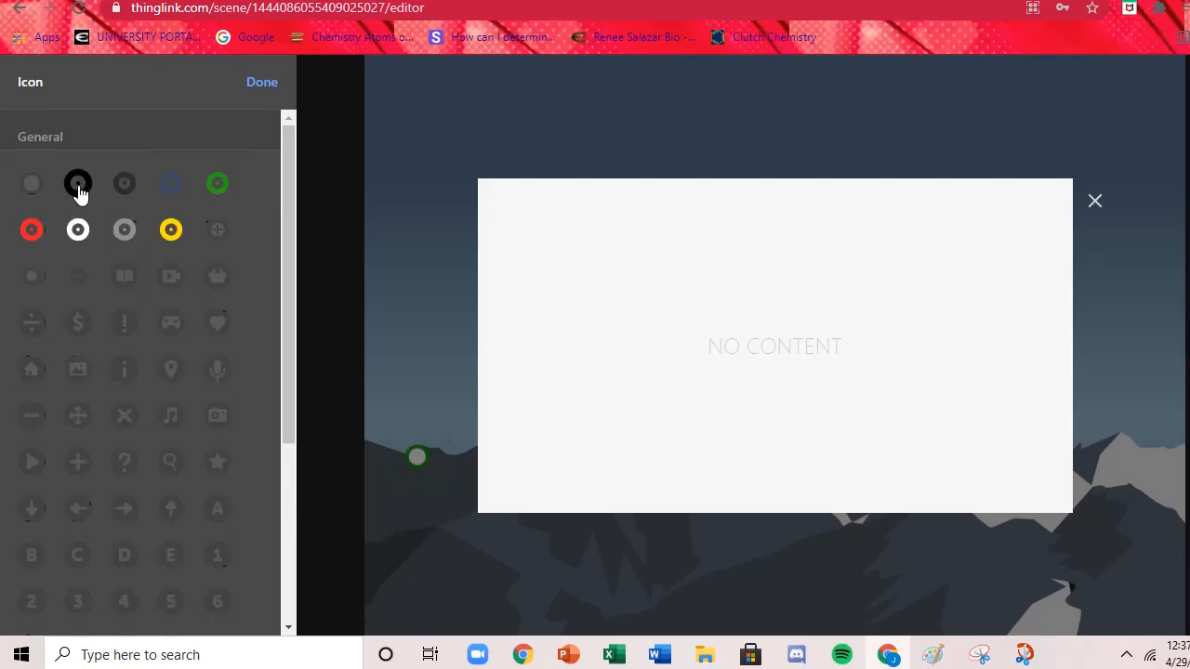
right_click(78, 191)
click(79, 191)
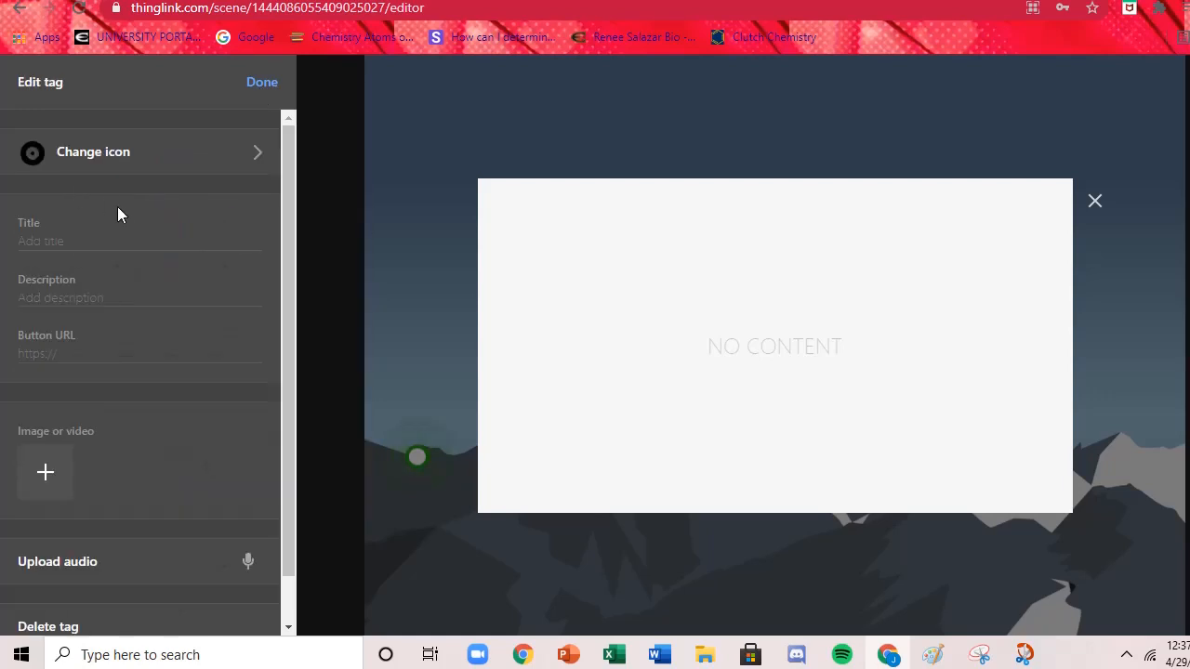
Title the tag "Inciting Incident" and enter the description "The event that sets the story in motion".
click(136, 242)
text(In)
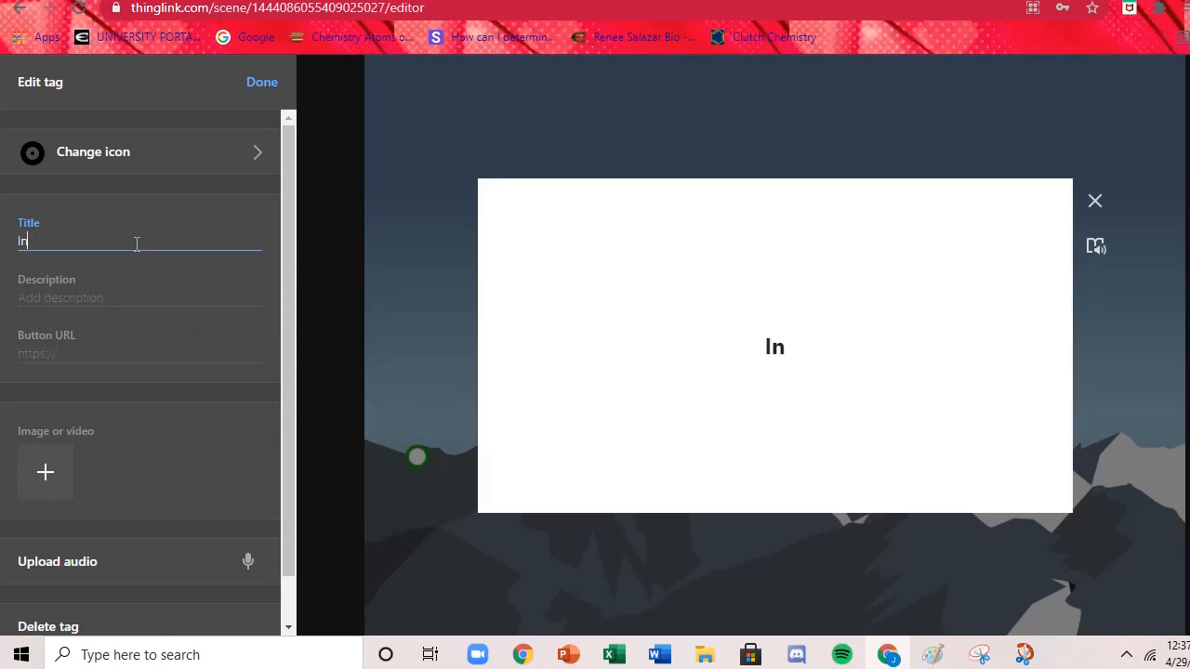
text(citing Incident)
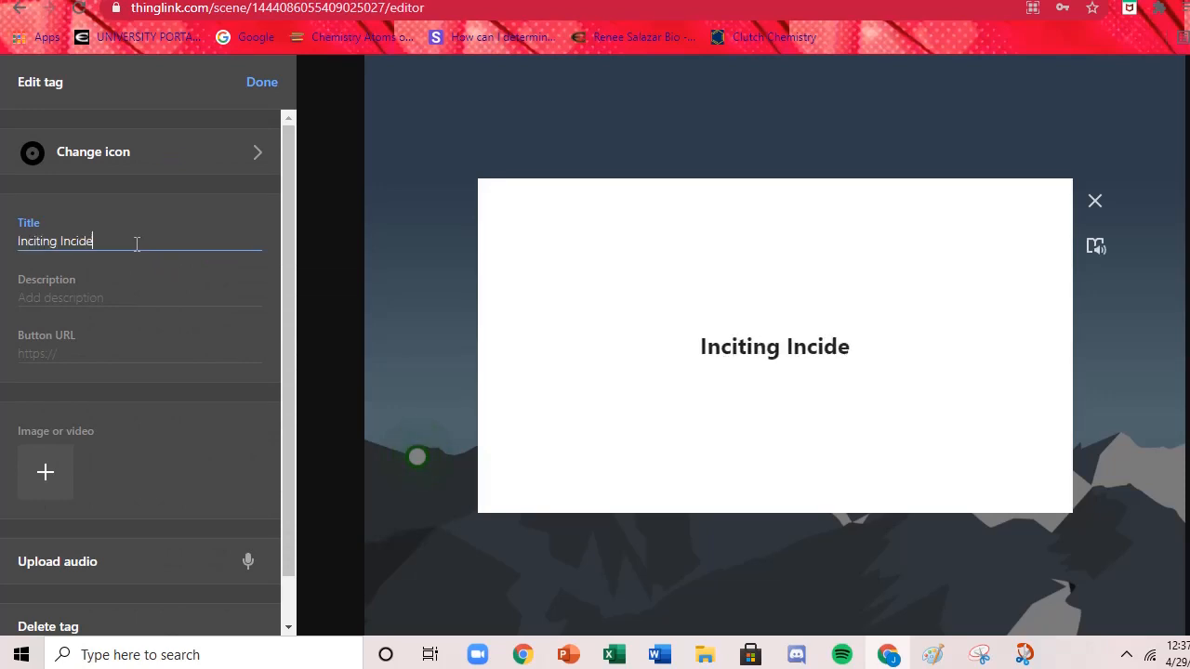
click(113, 298)
text(Th)
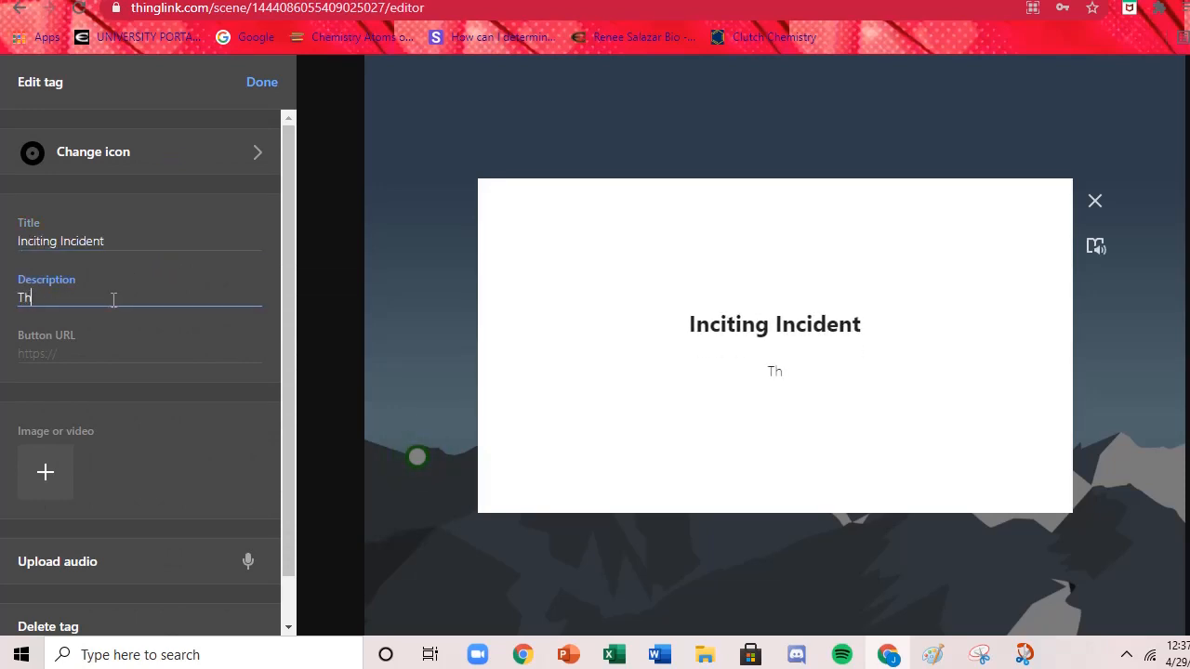
text(e event that)
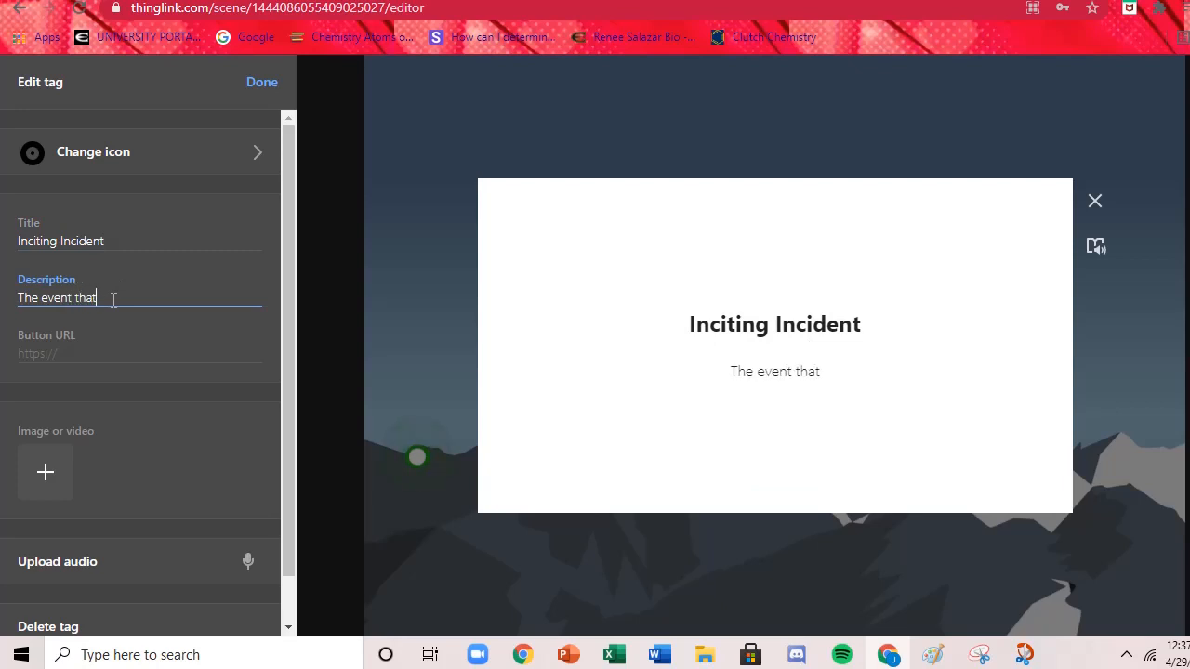
text( sets the stor)
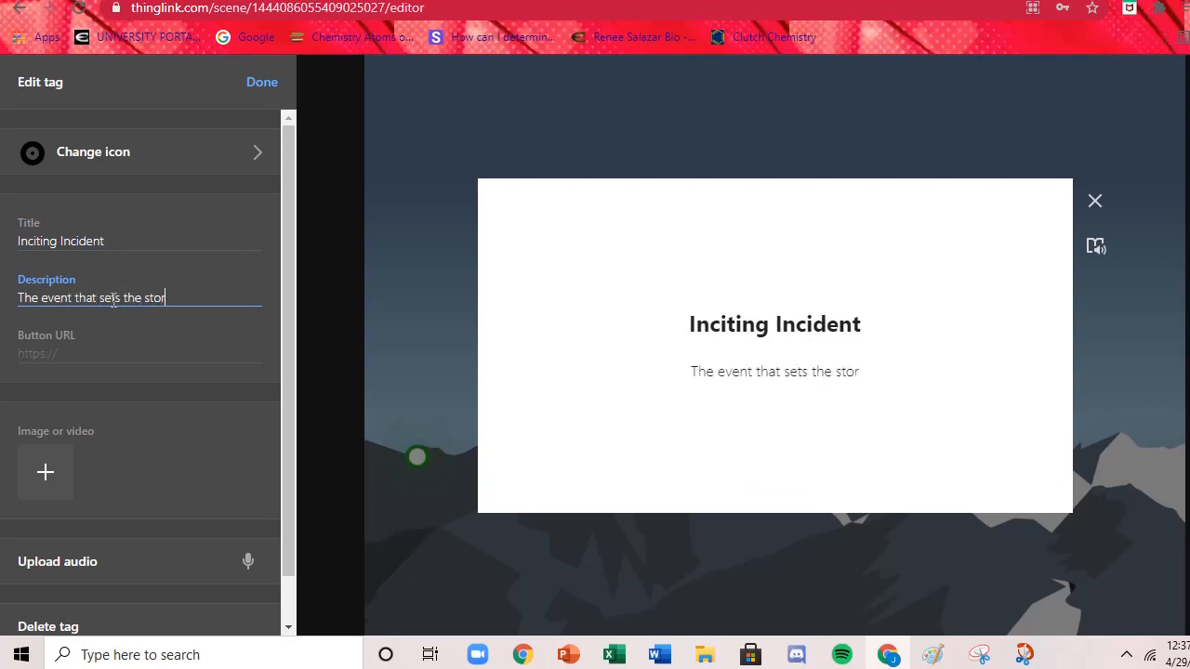
text(y in motion)
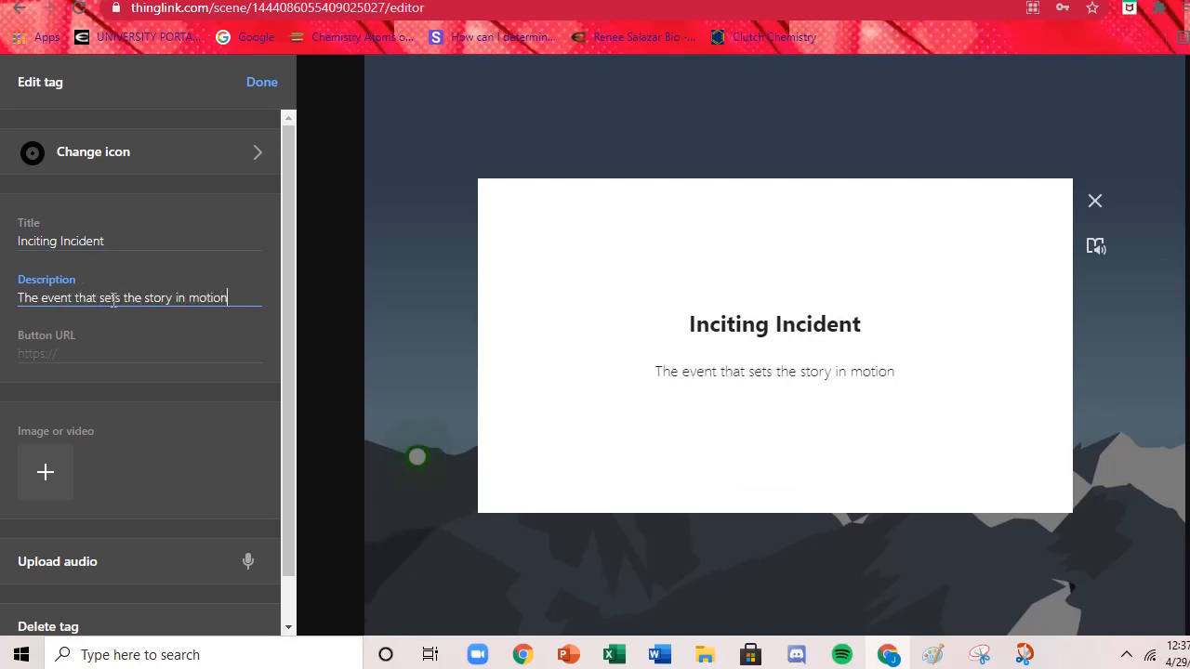
Upload the "Big bad wolf" picture from Downloads to the Inciting Incident tag and close the tag preview.
click(78, 460)
click(47, 471)
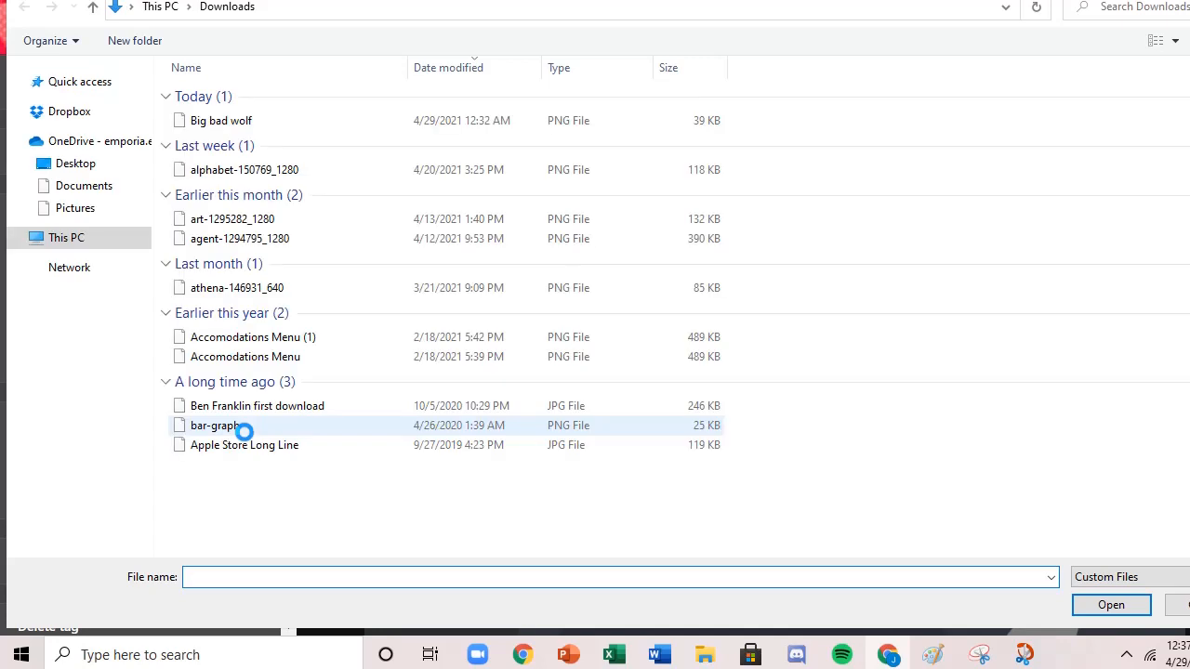
double_click(223, 122)
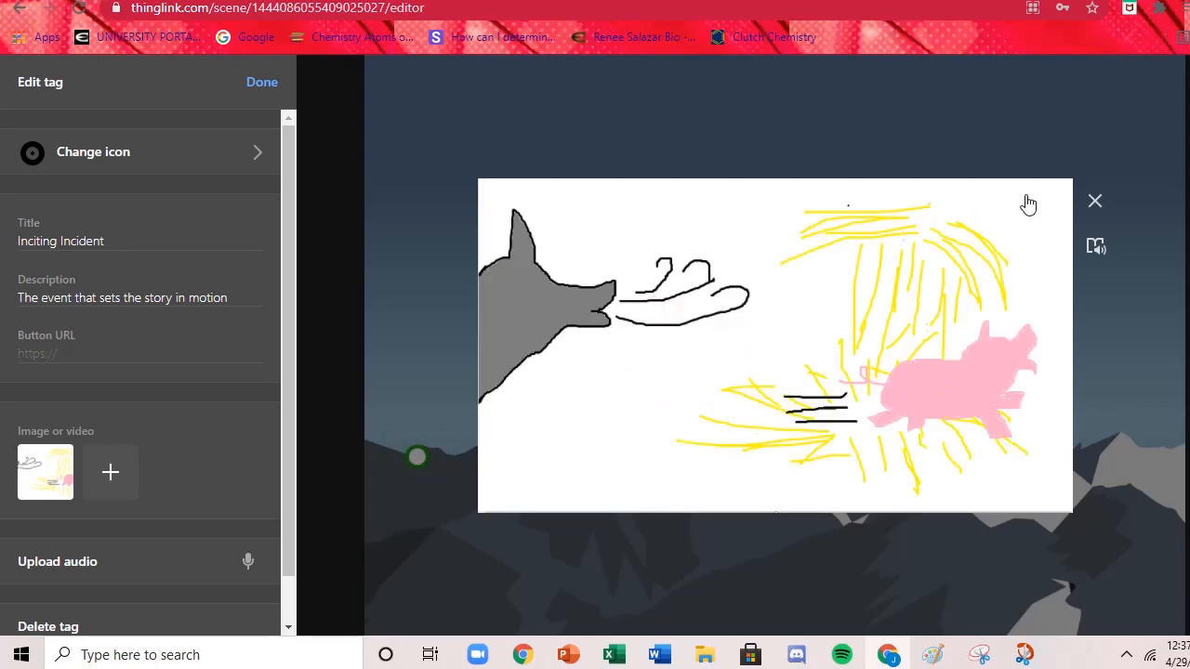
click(1094, 202)
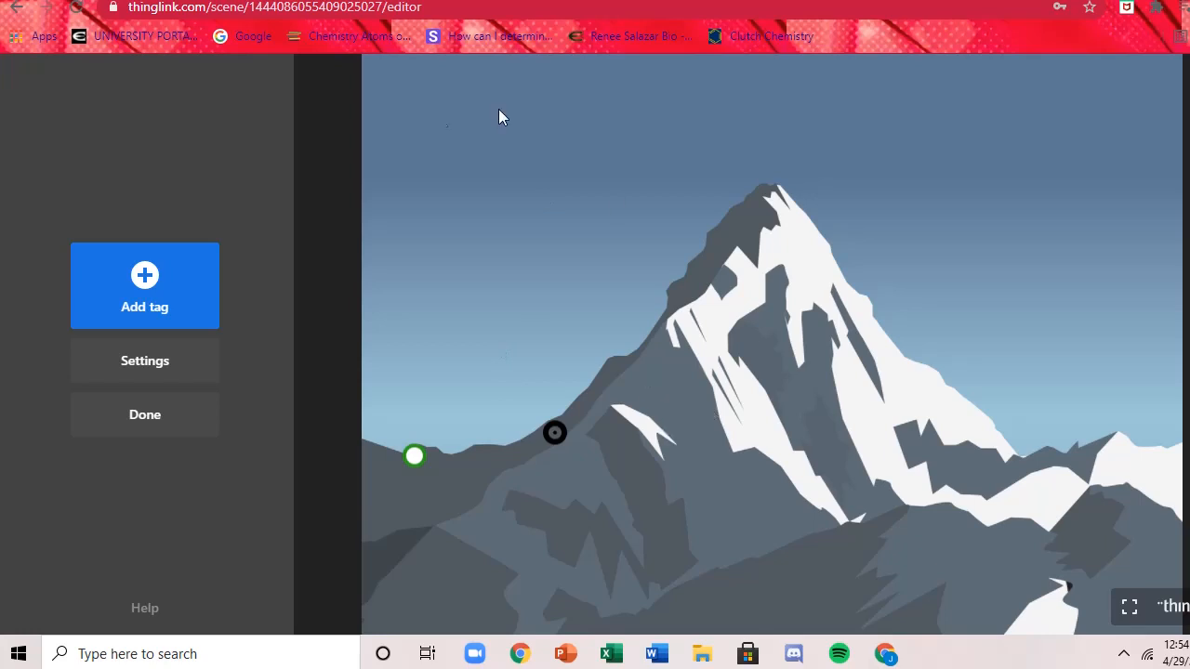
Add a new tag for content from a website to the mountain image.
click(182, 277)
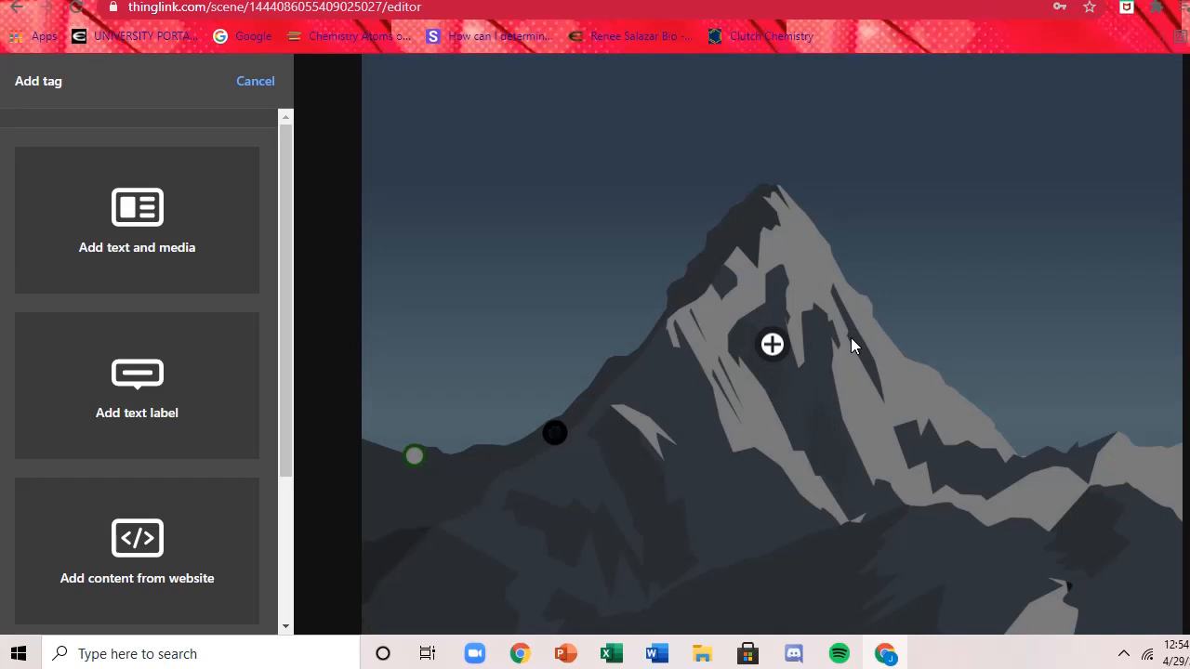
drag(289, 223, 297, 345)
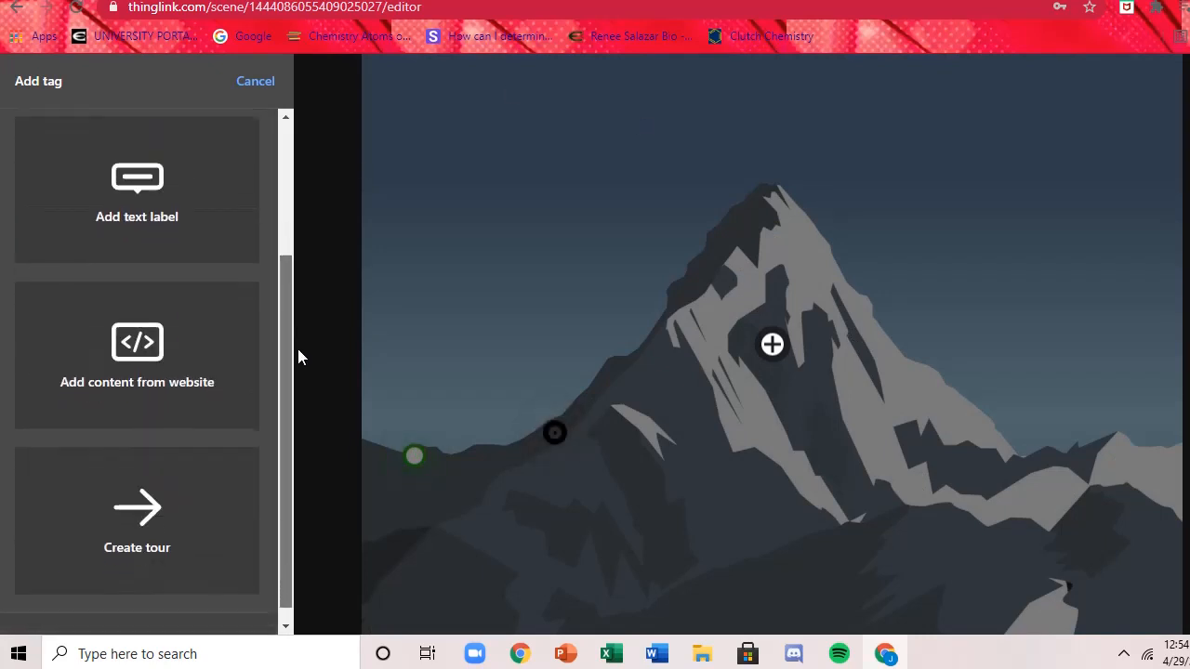
click(184, 367)
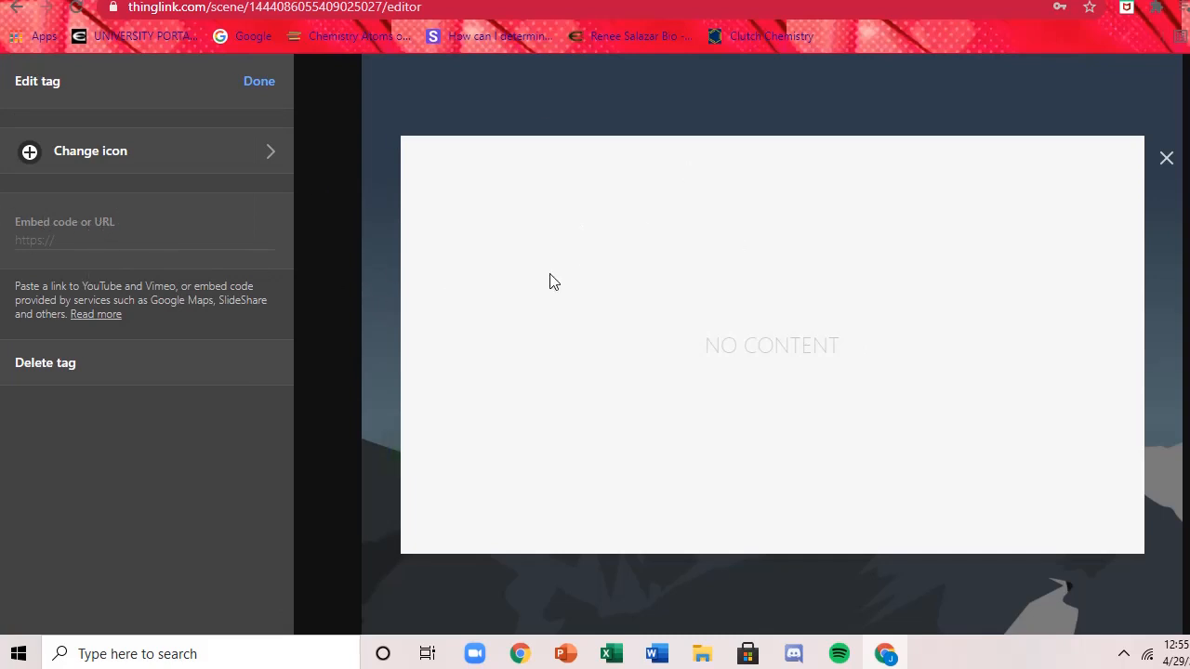
Switch to the YouTube page of "The Three Pigs in a Polka 1943" and copy the video's embed code.
click(510, 2)
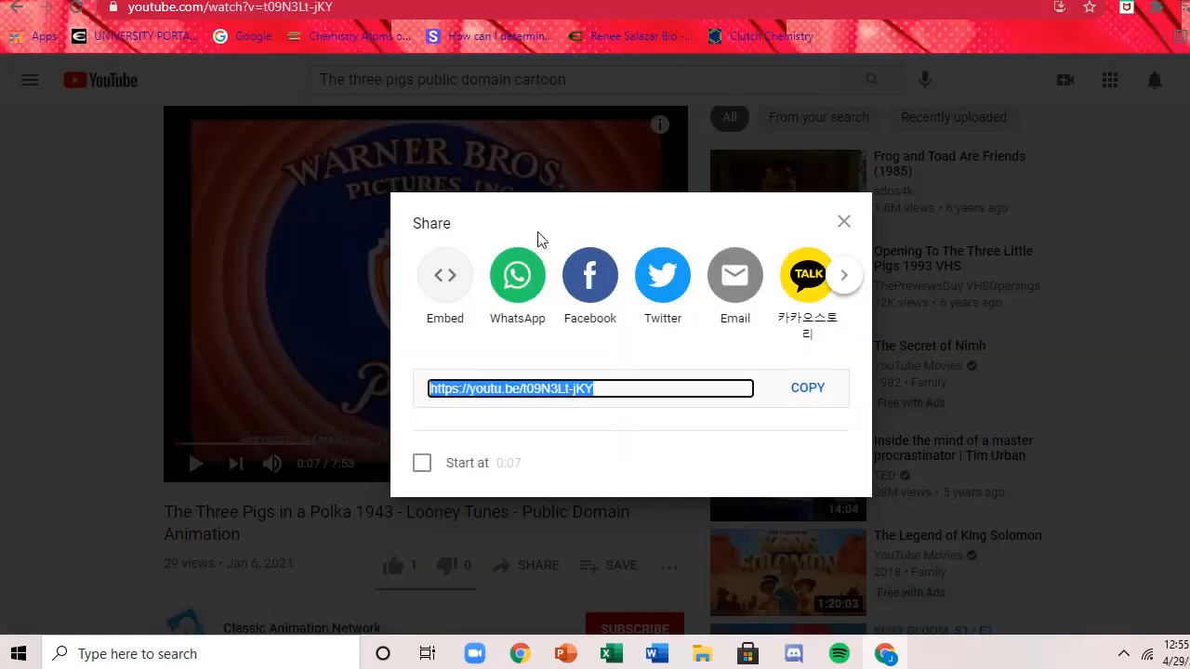
click(843, 221)
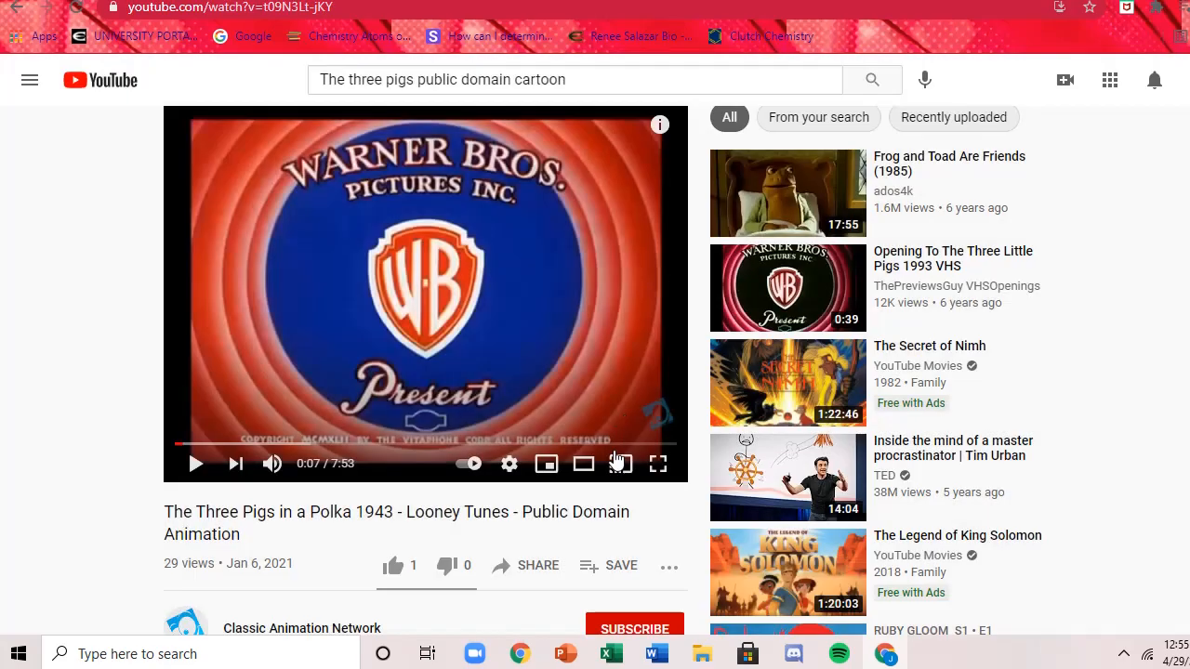
click(529, 565)
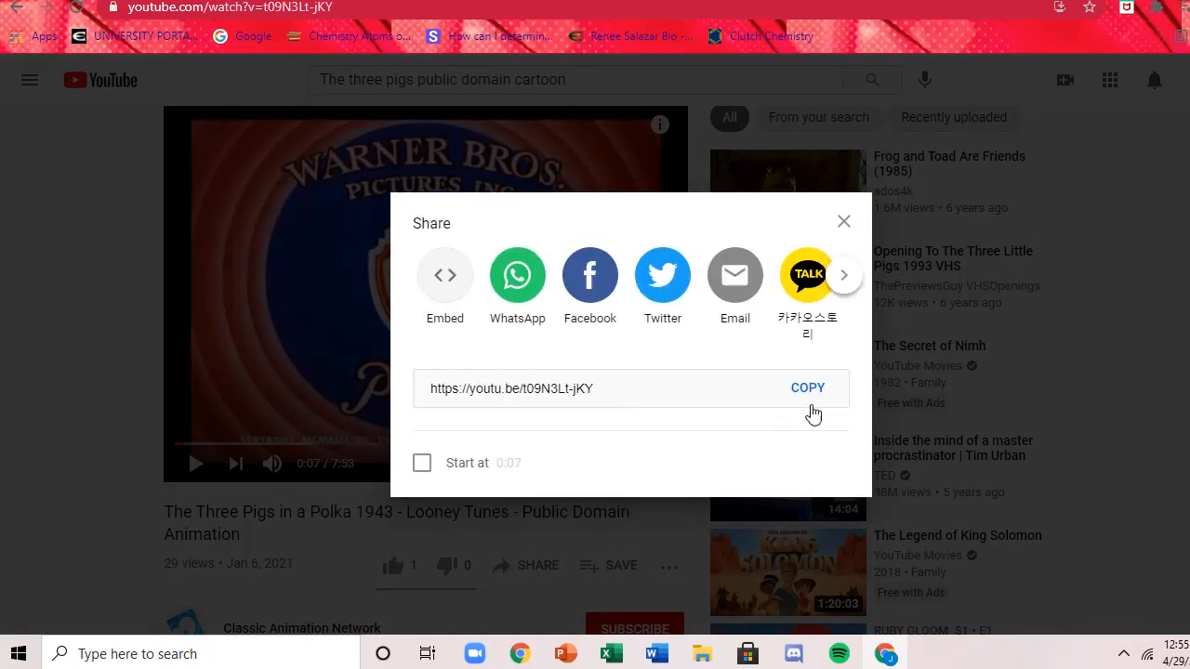
click(448, 276)
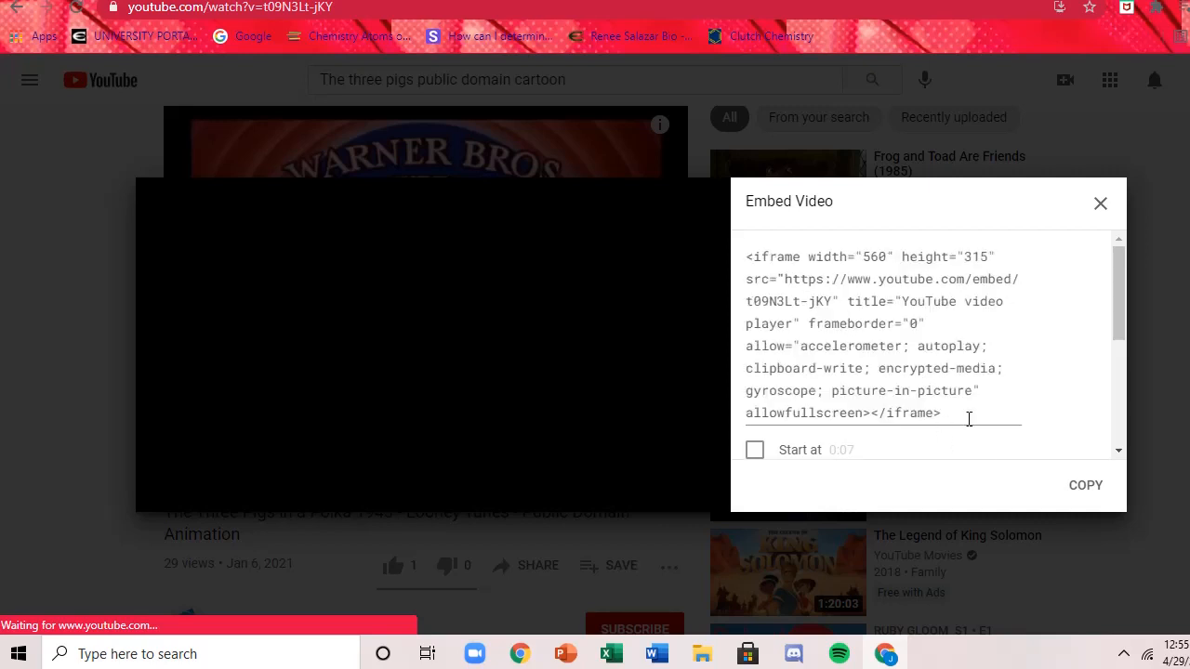
click(961, 409)
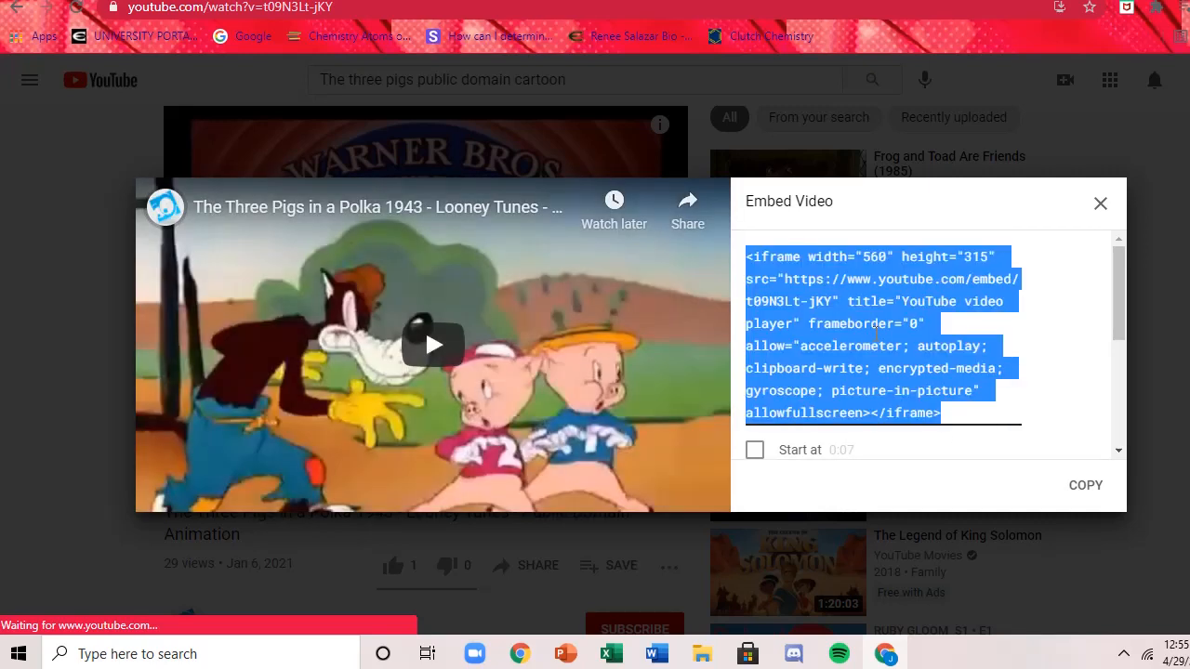
right_click(876, 330)
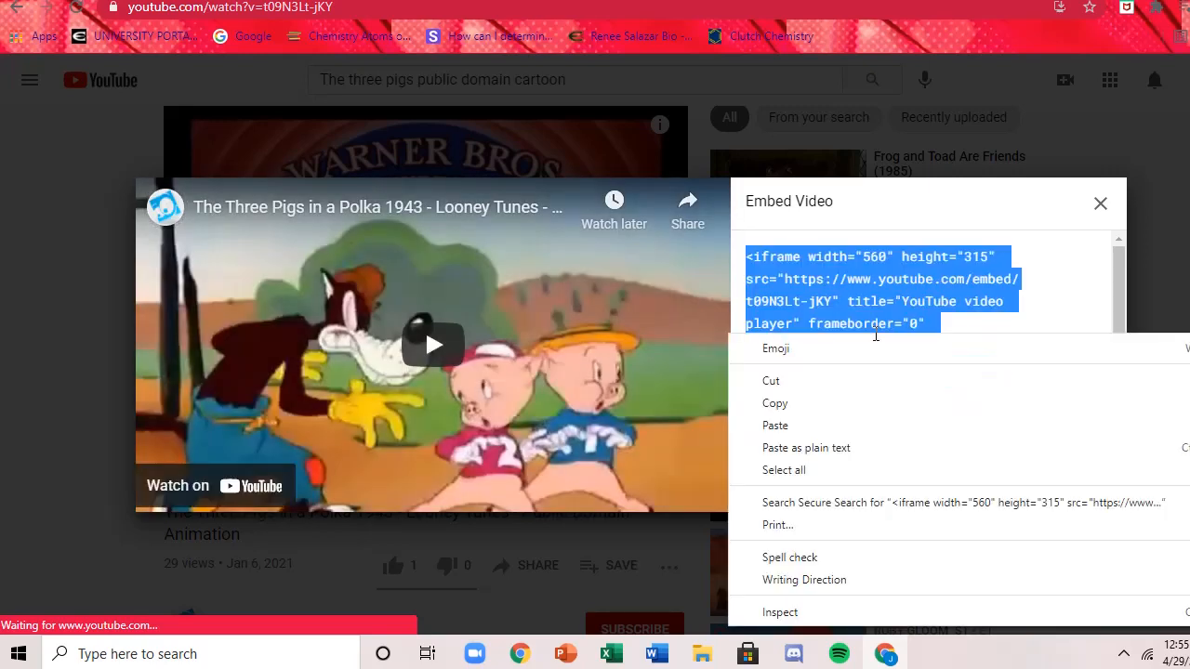
click(779, 406)
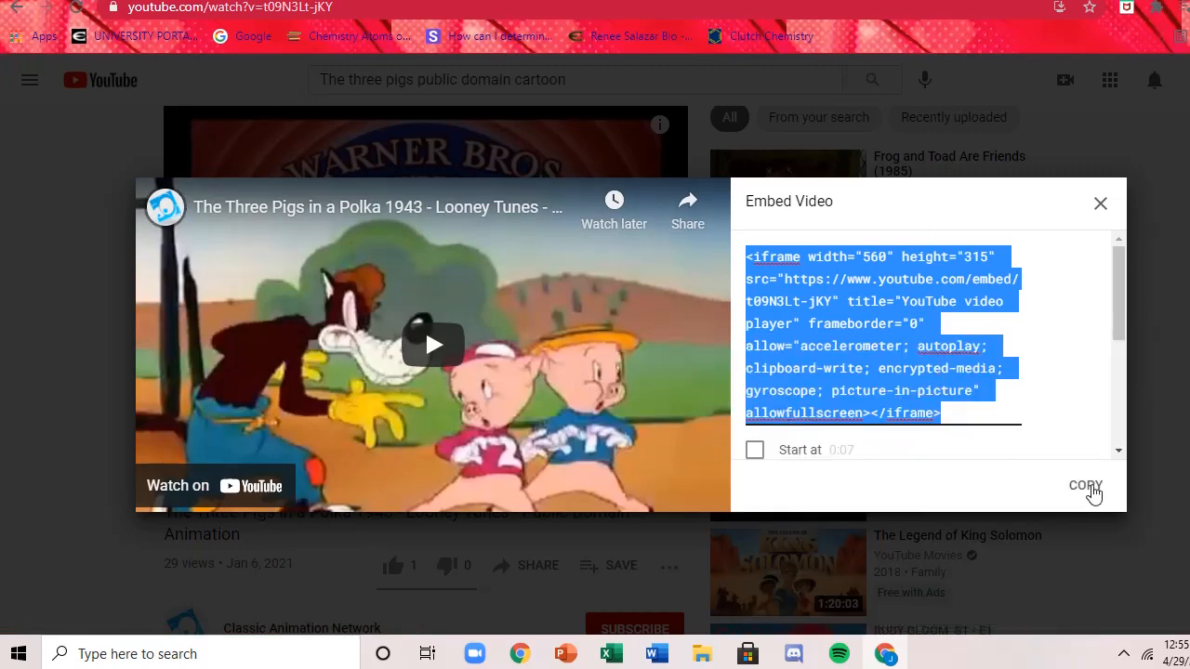
click(1089, 492)
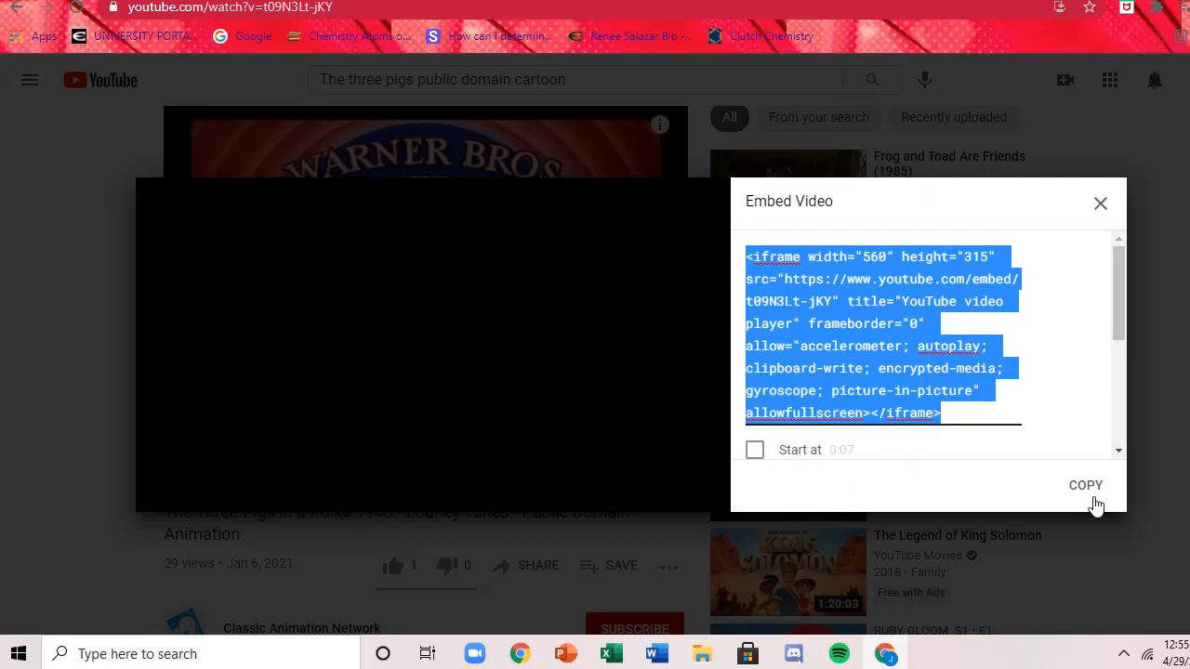
click(1085, 486)
click(1100, 204)
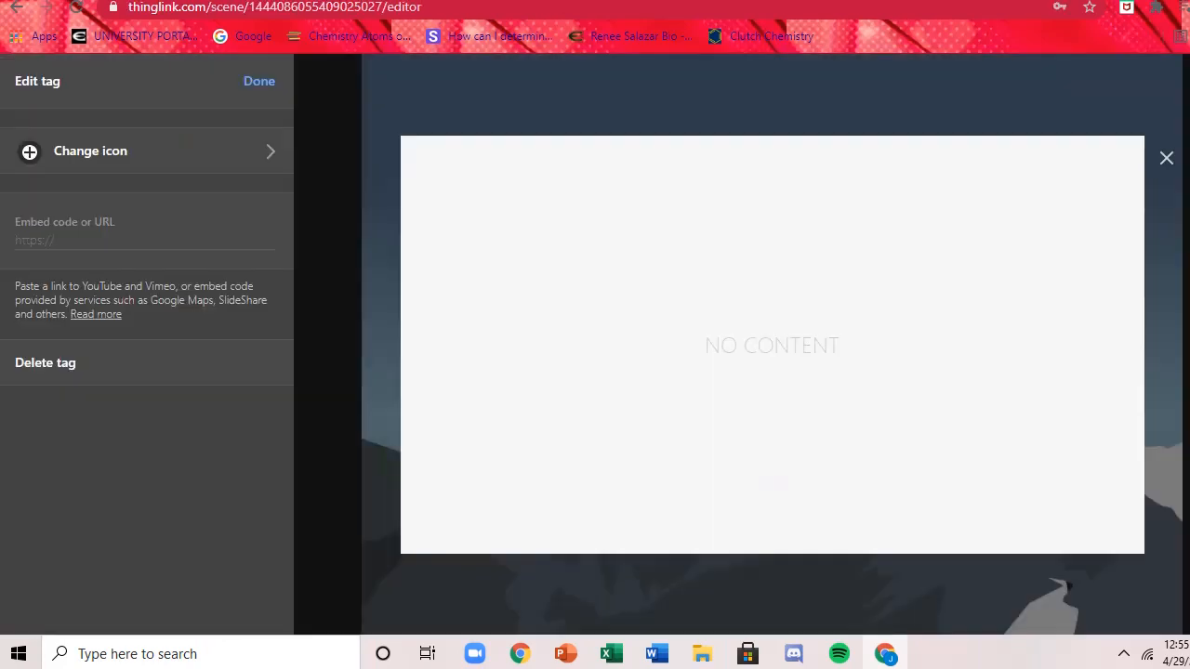
Paste the copied YouTube embed code into the new ThingLink website tag.
click(85, 238)
right_click(56, 242)
click(131, 381)
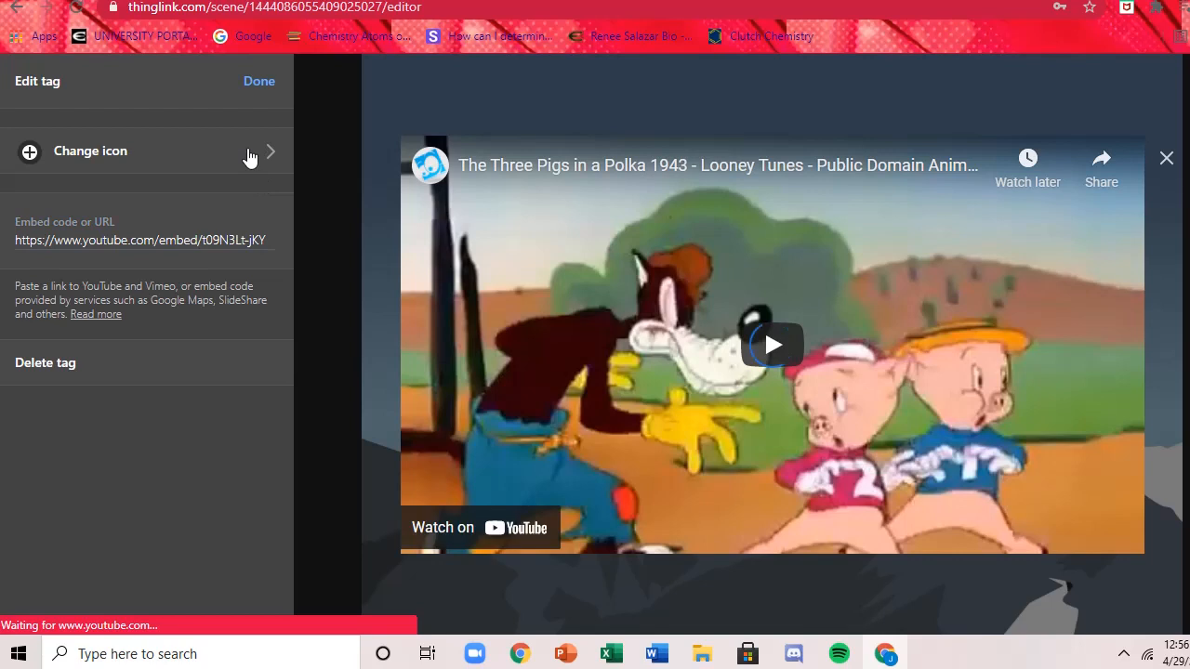
Give the video tag the red video camera icon and move it into the sky, up and left of the mountain peak.
click(250, 158)
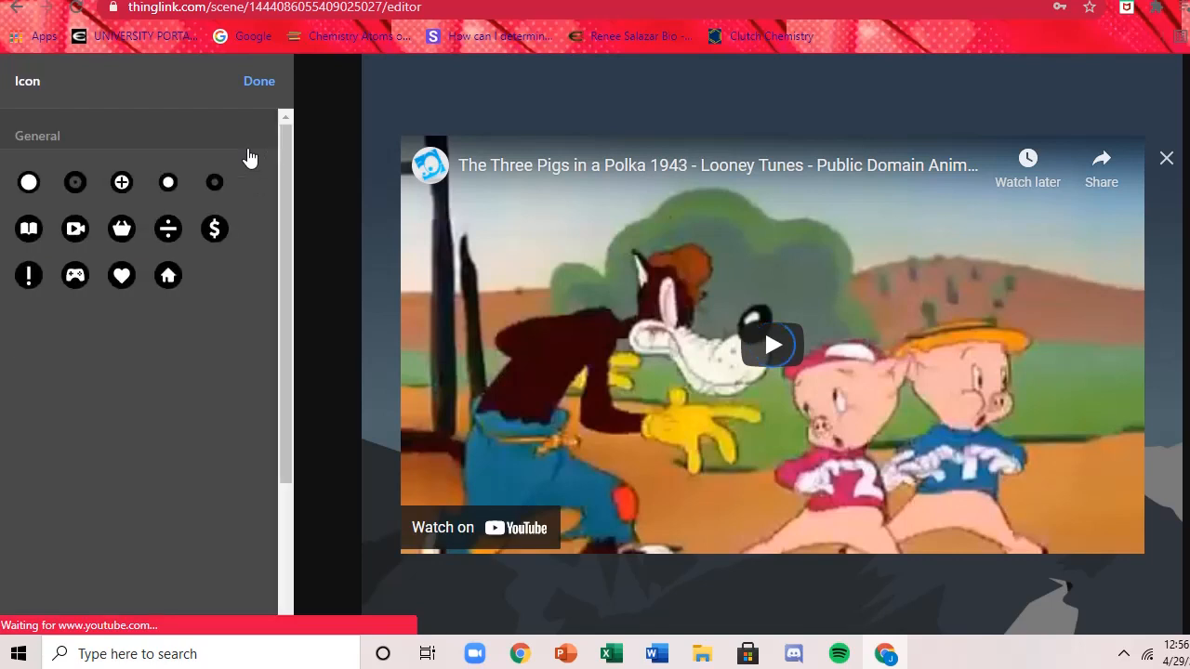
click(72, 232)
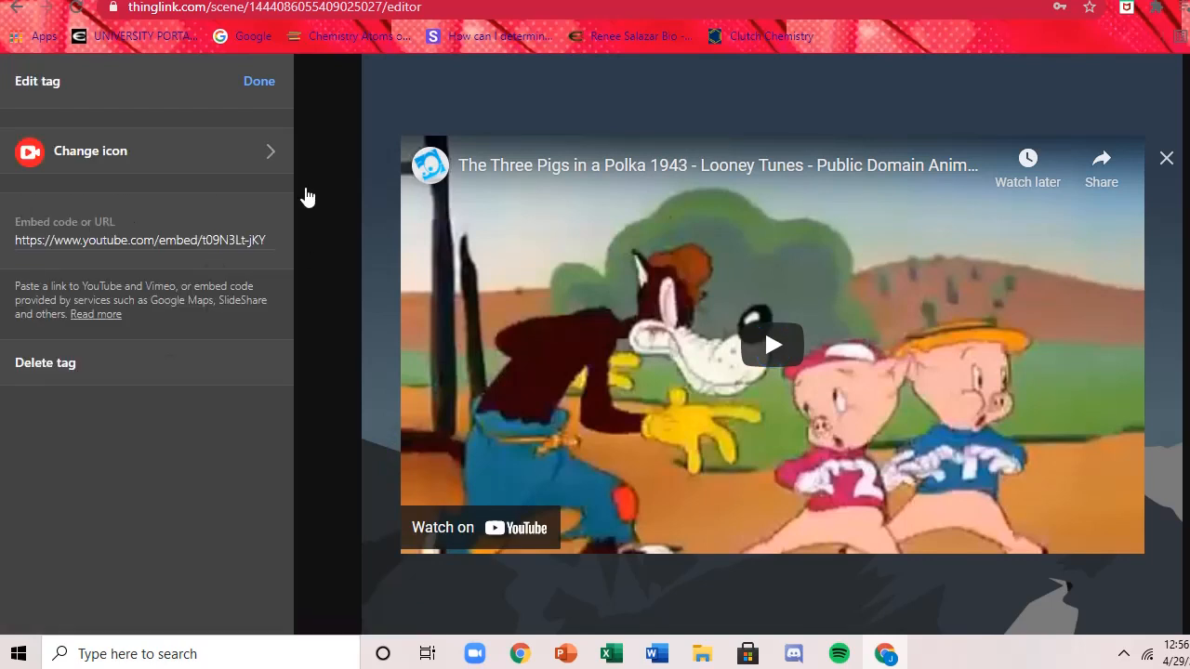
click(257, 82)
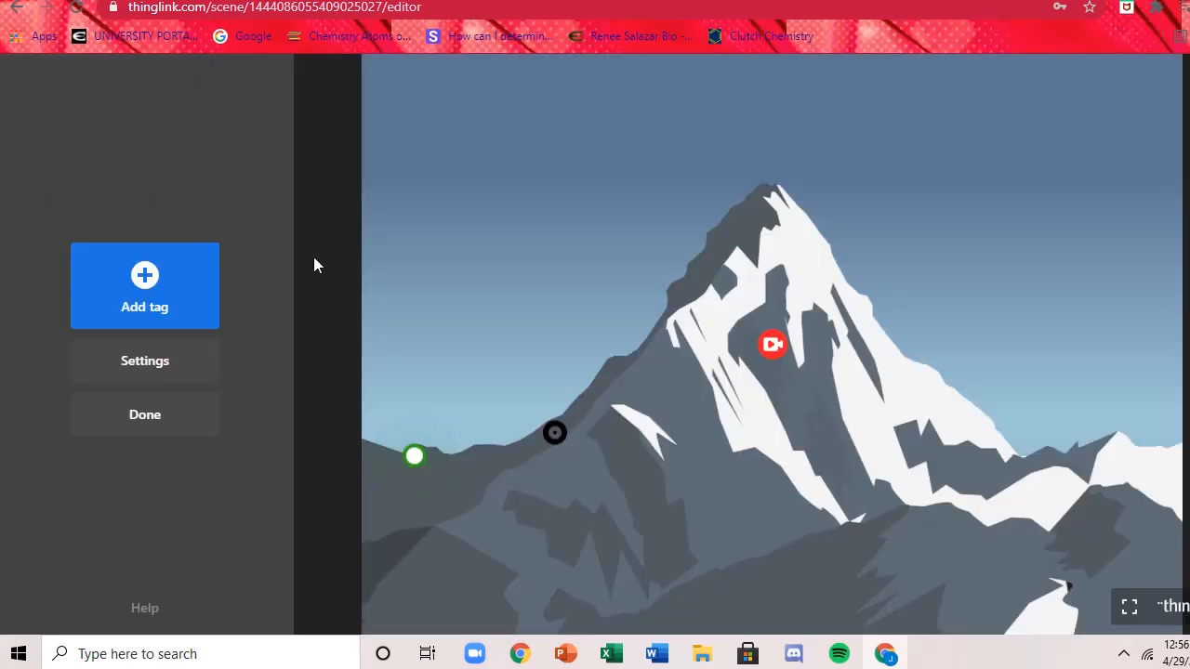
drag(772, 344, 528, 119)
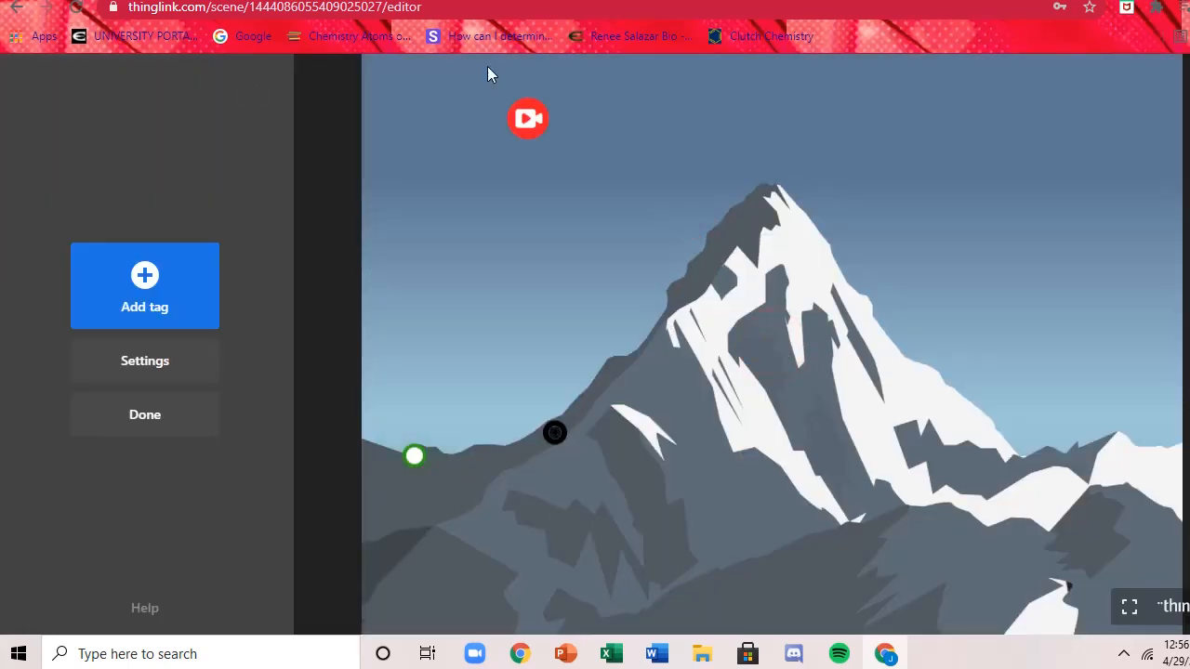
Move the red video tag to the upper-left corner of the mountain image and preview its embedded video.
drag(490, 74, 415, 93)
click(415, 93)
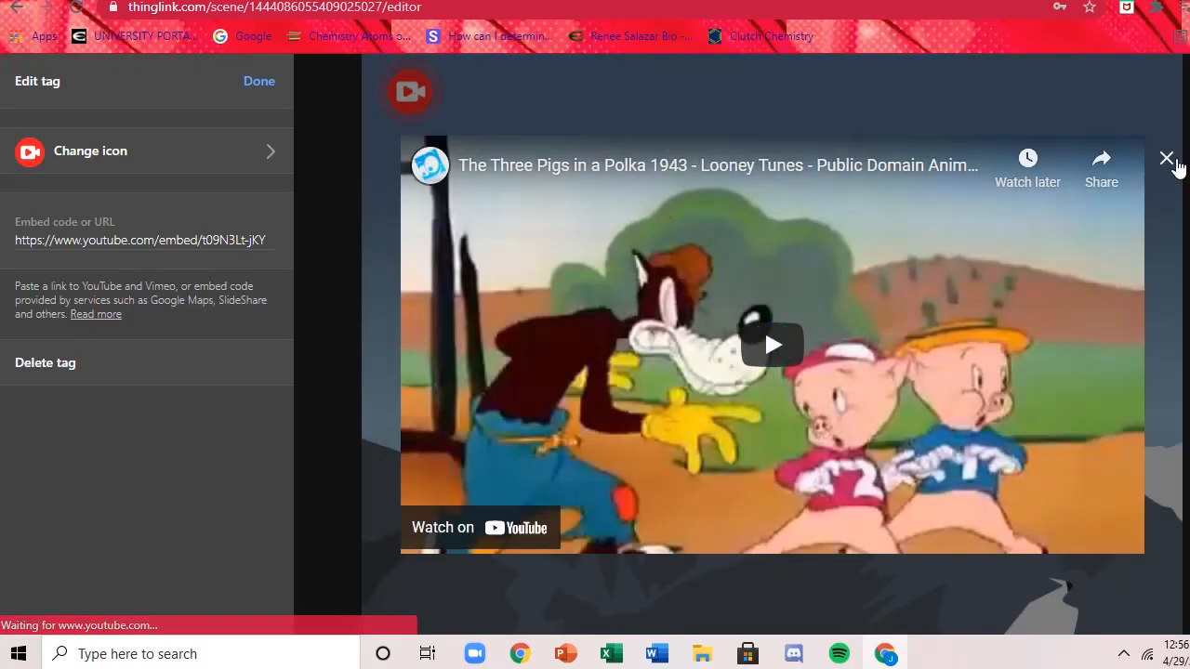
click(1167, 159)
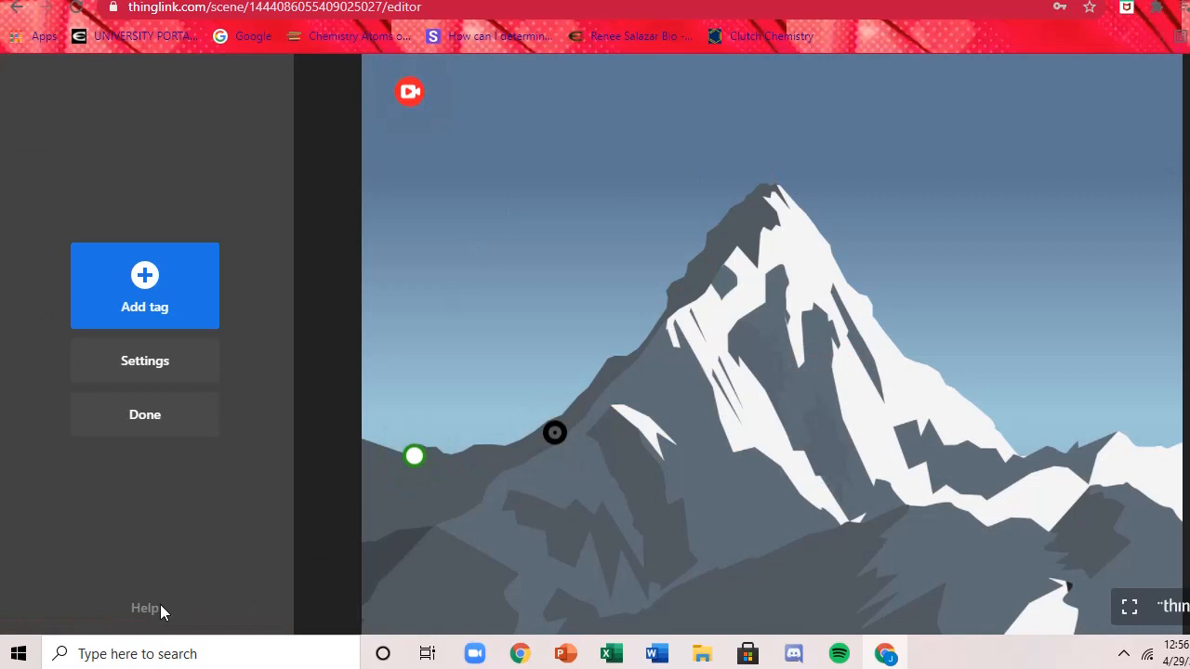
Add a new tag with title, description, button link and media fields to the mountain image.
click(144, 421)
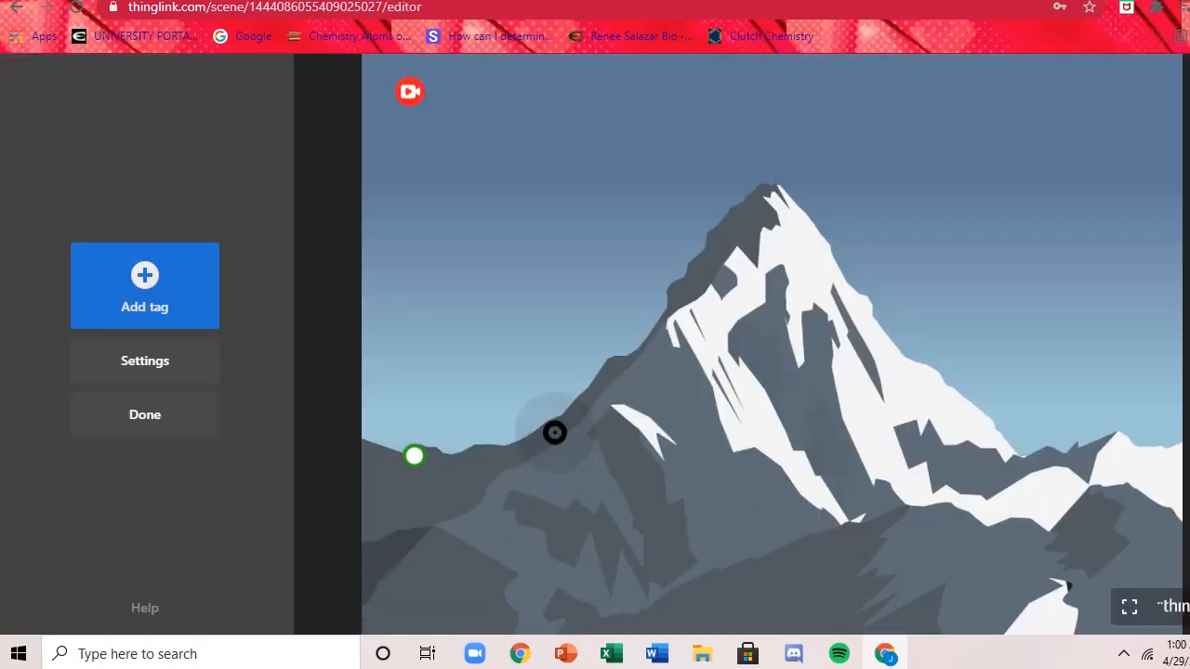
click(191, 270)
click(187, 213)
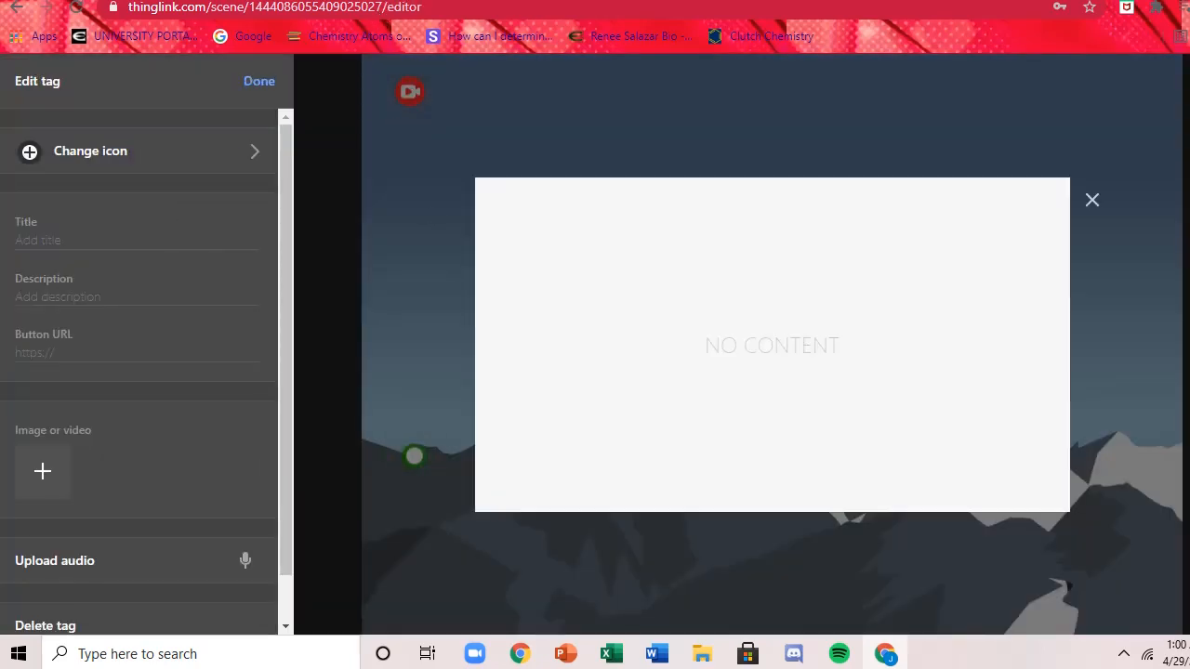
Copy the web address of The Three Little Pigs page on worldstories.org.uk and paste it as the new tag's button URL.
key(ctrl+Tab)
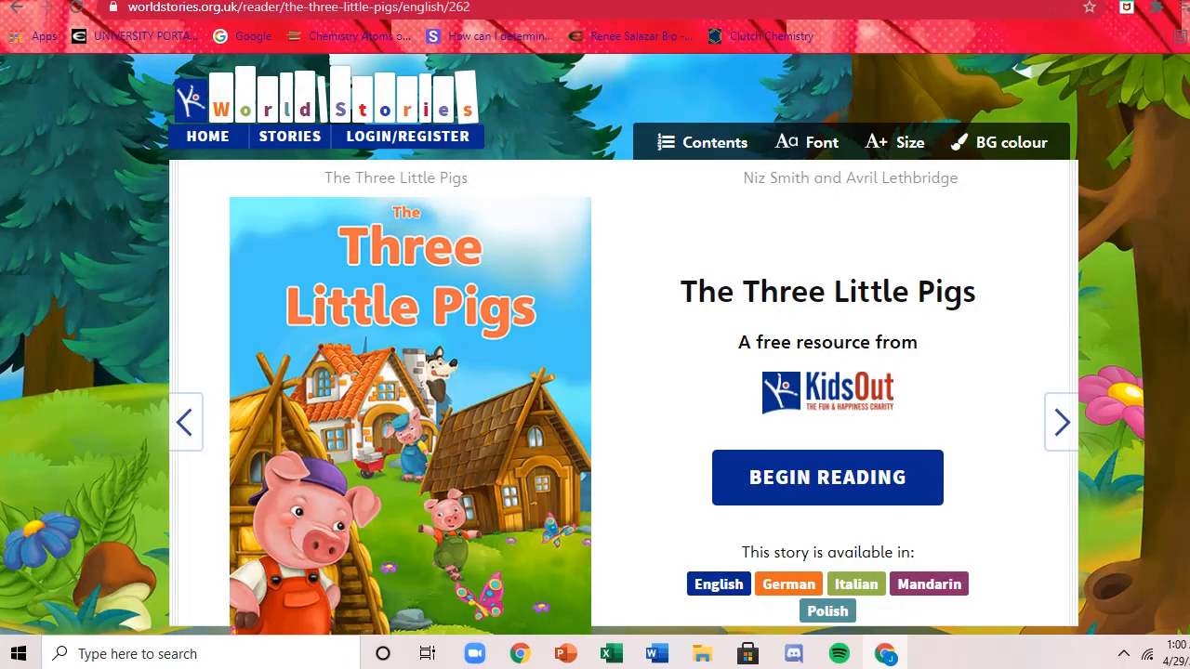
click(323, 10)
right_click(324, 9)
click(387, 115)
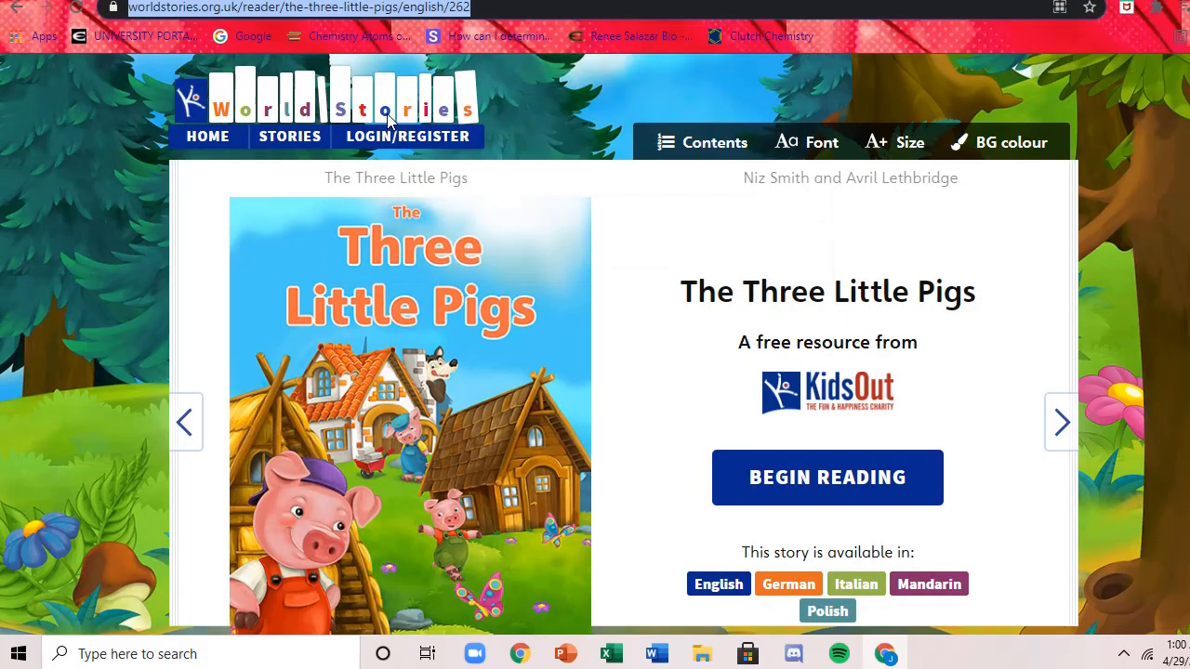
key(ctrl+shift+Tab)
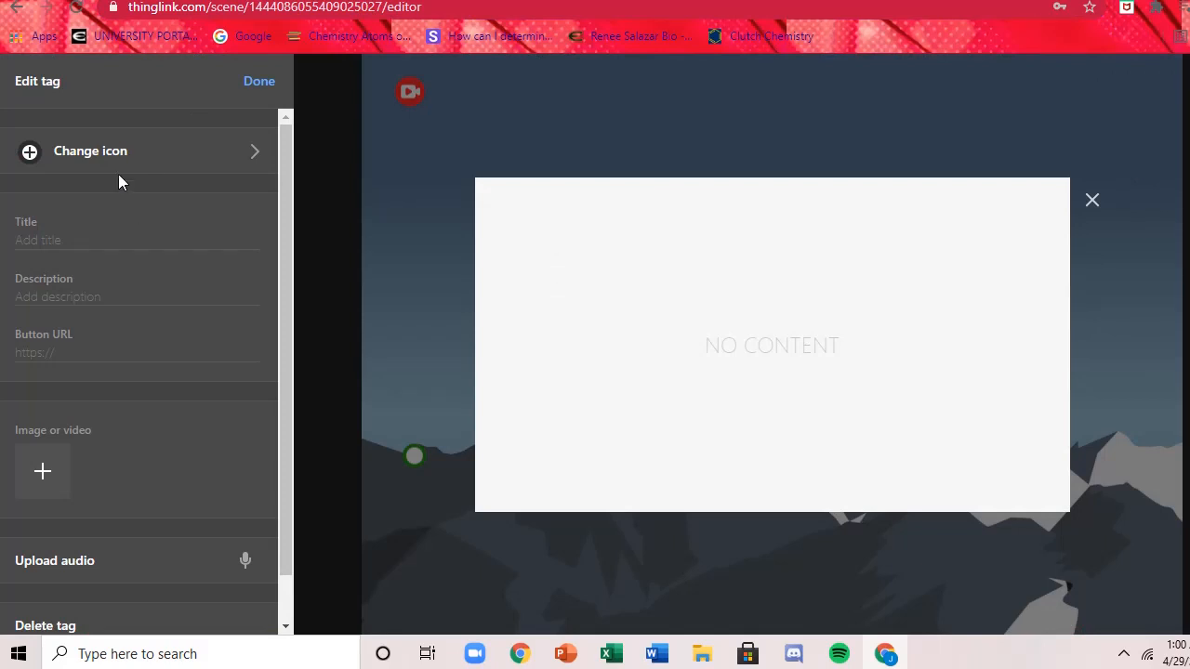
right_click(40, 352)
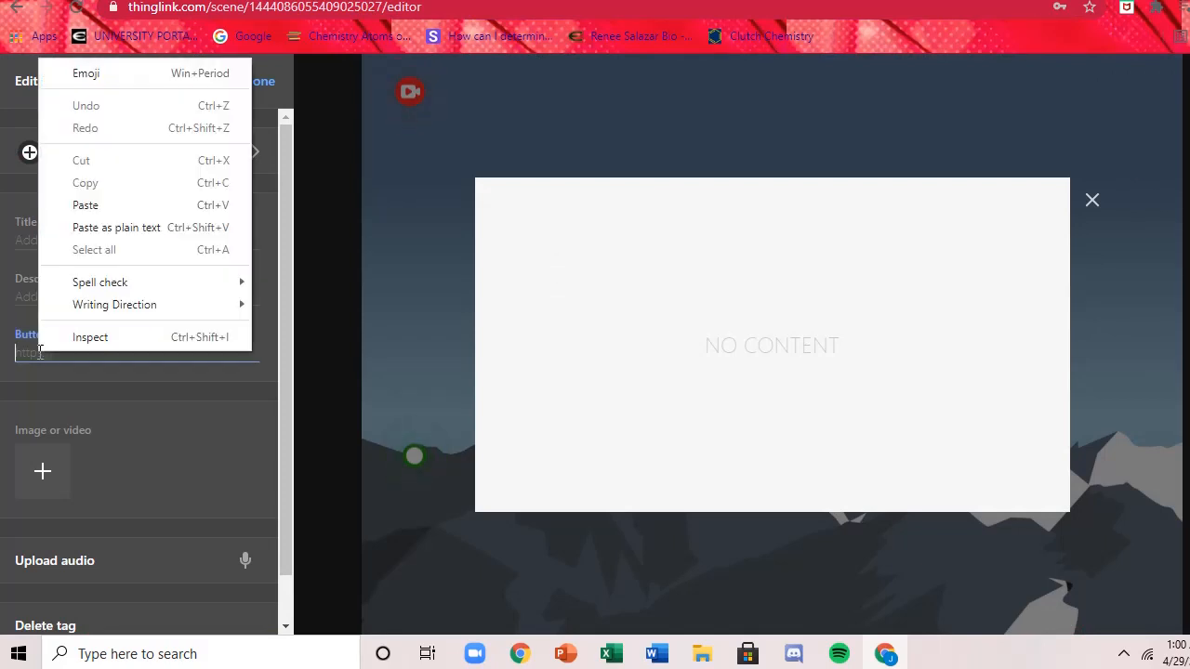
click(116, 205)
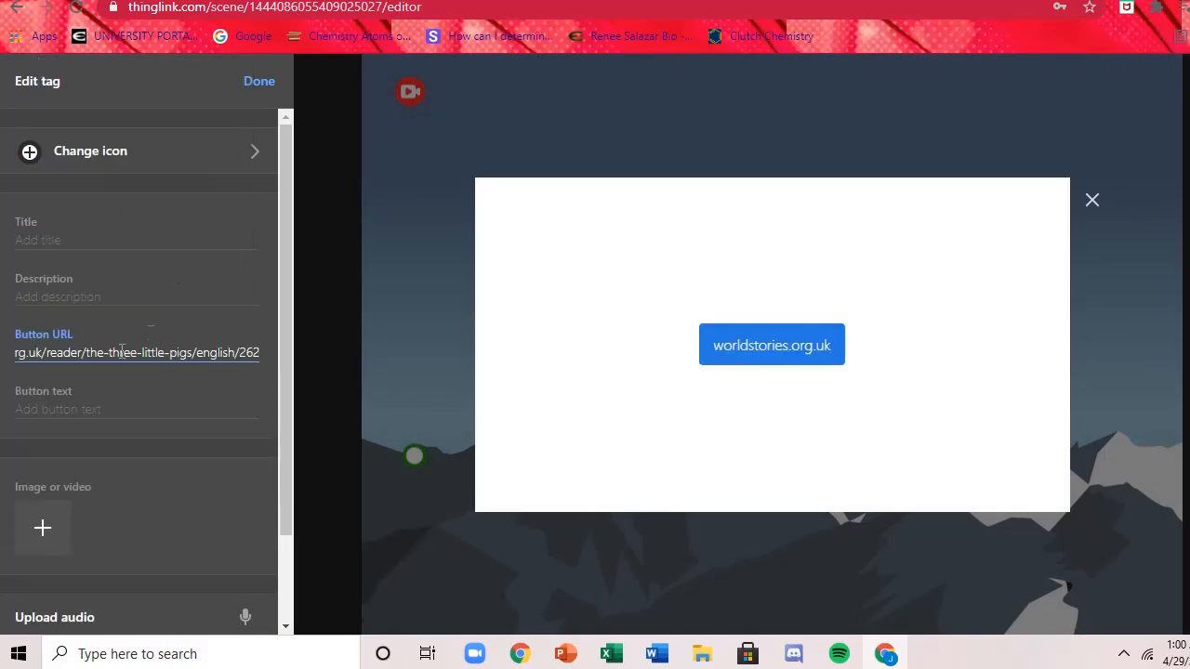
Set the tag's button text to "Full 3 Pigs Story".
click(151, 410)
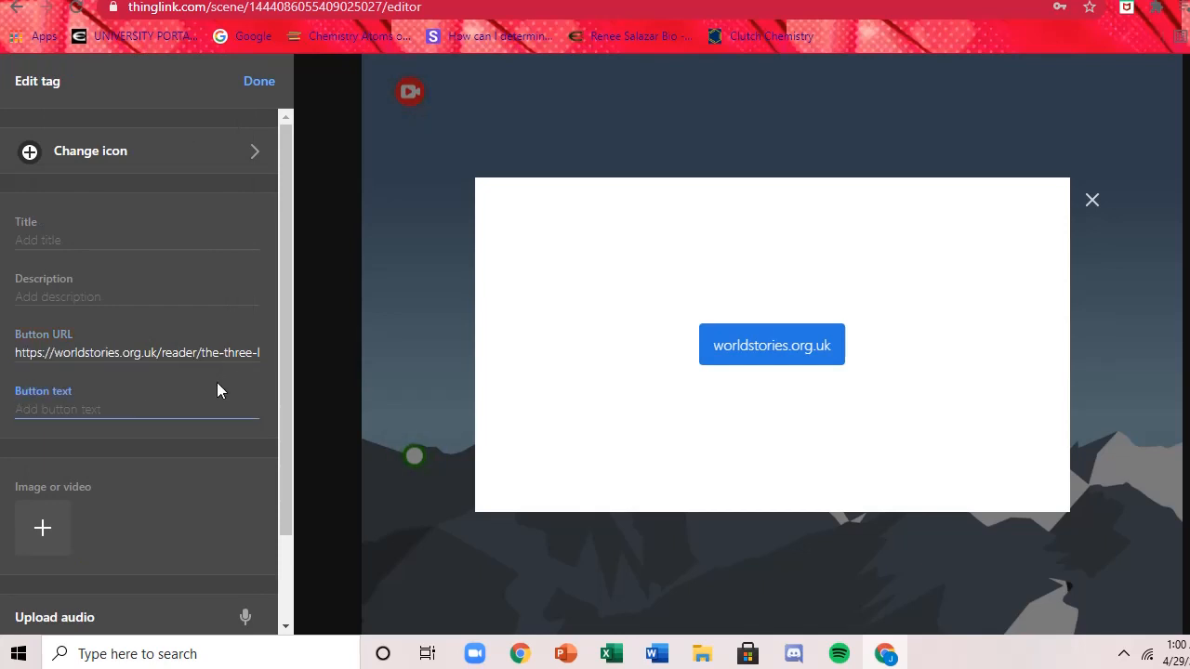
text(FUll)
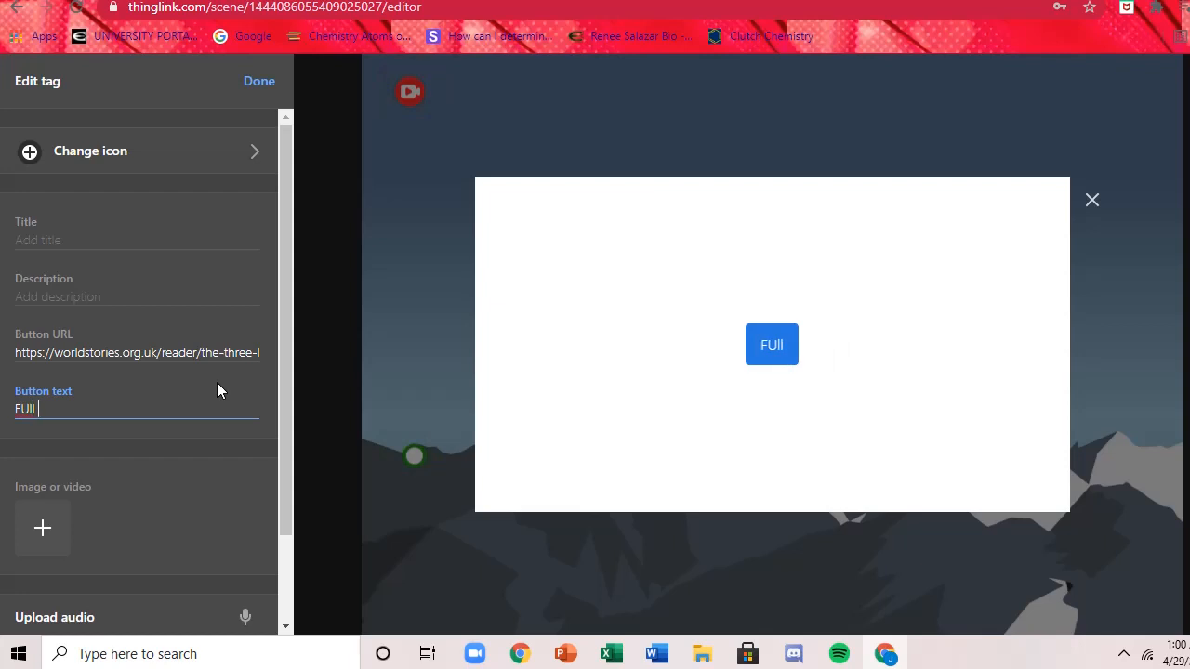
key(BackSpace)
key(BackSpace)
key(BackSpace)
text(ull 3 Pigs)
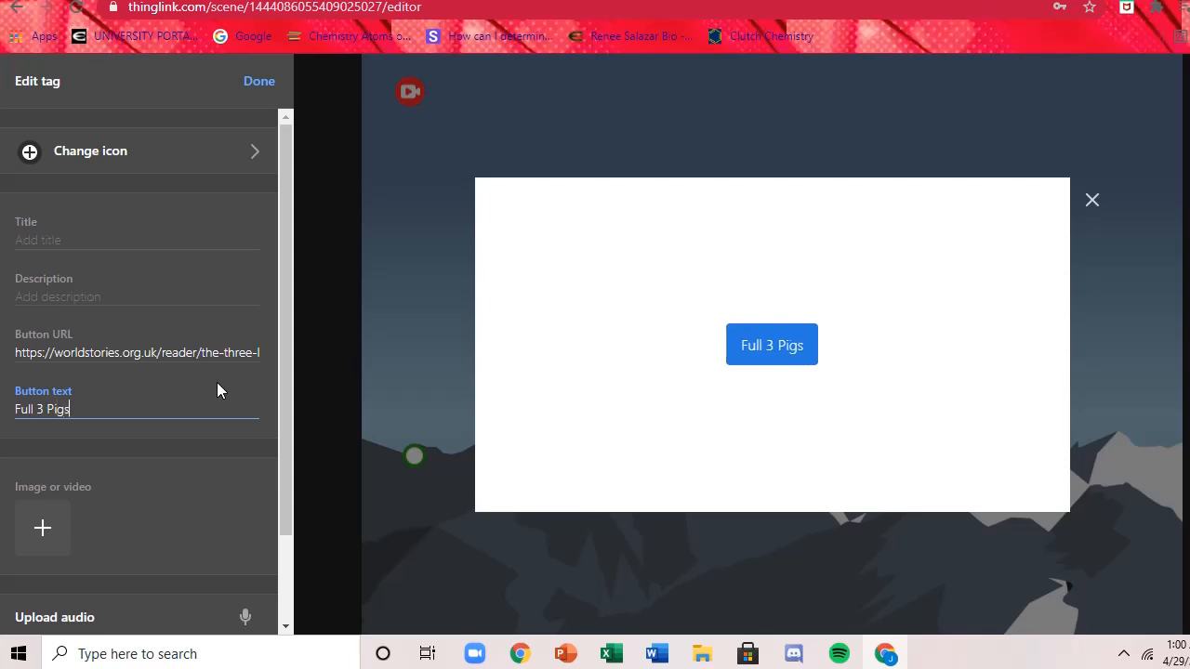
text( Story)
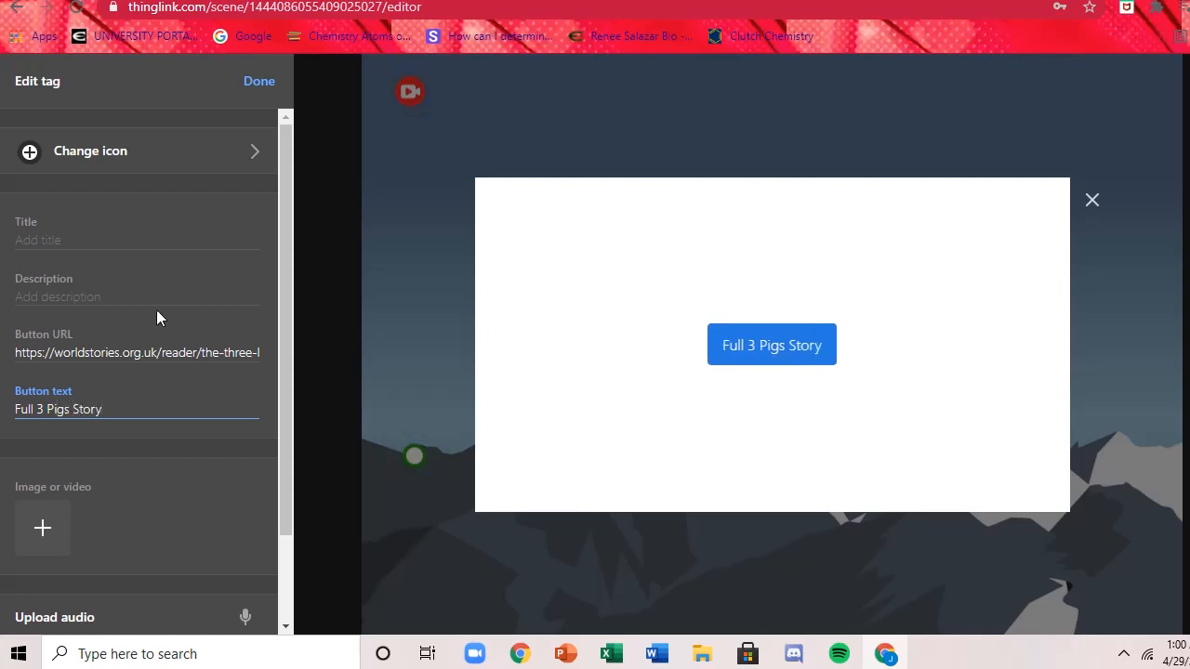
Give the tag the title "Text Adaptation of the story".
click(94, 296)
click(68, 237)
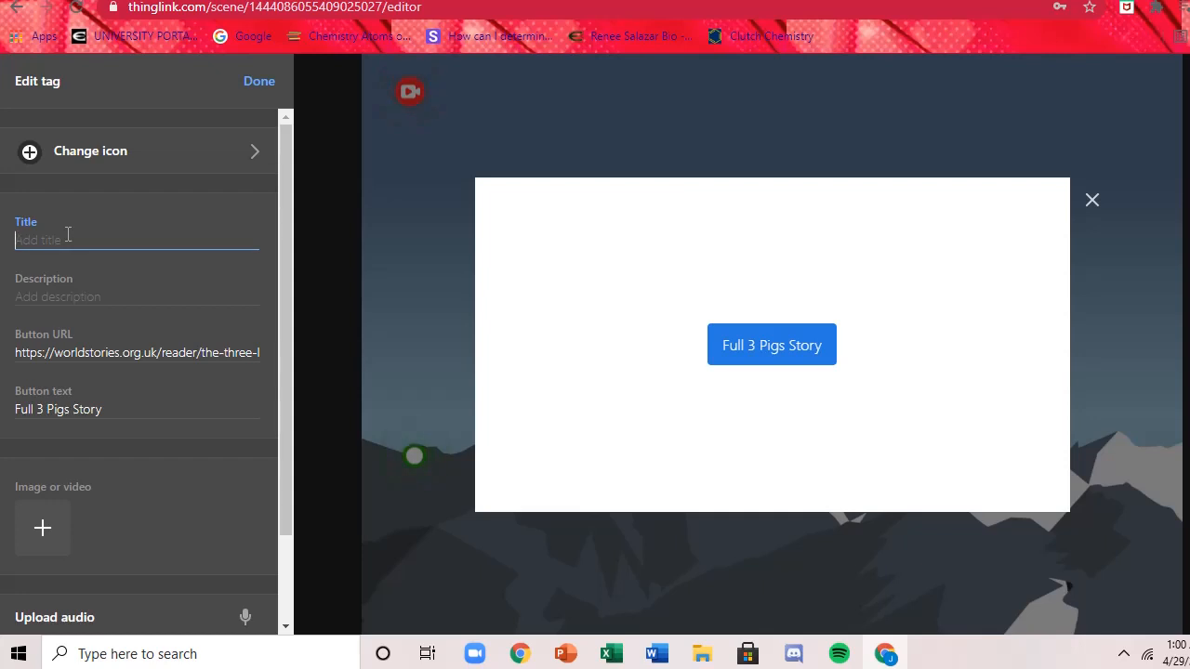
text(Text)
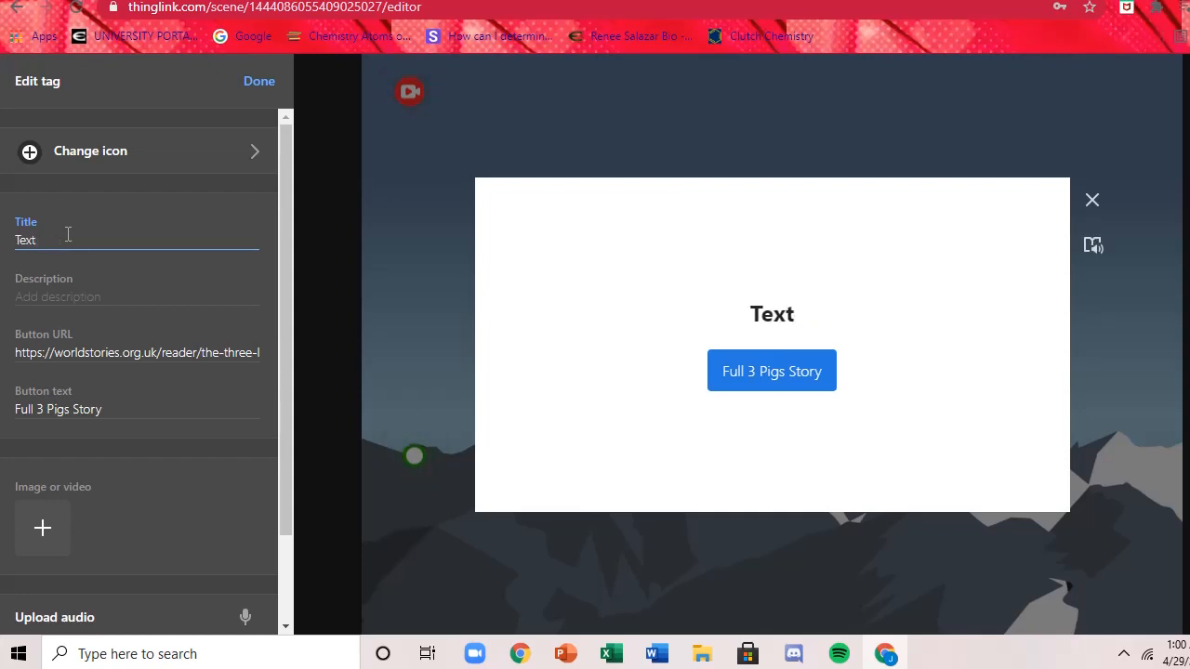
text( Adaptation)
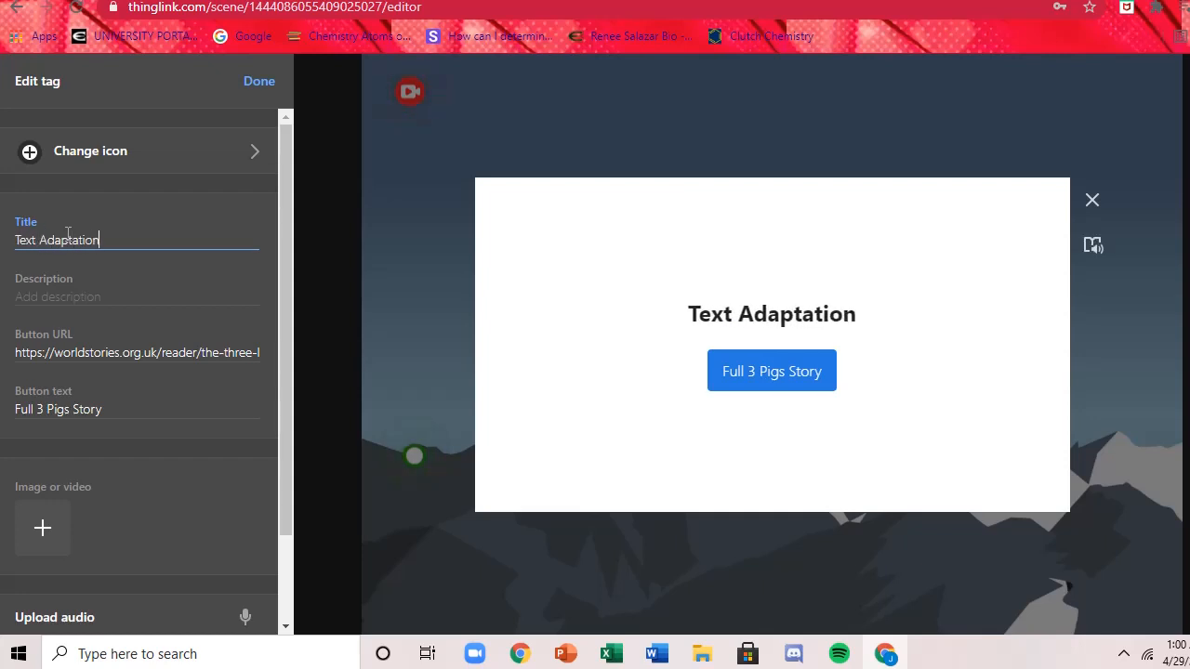
text( of tth)
key(BackSpace)
key(BackSpace)
text(h)
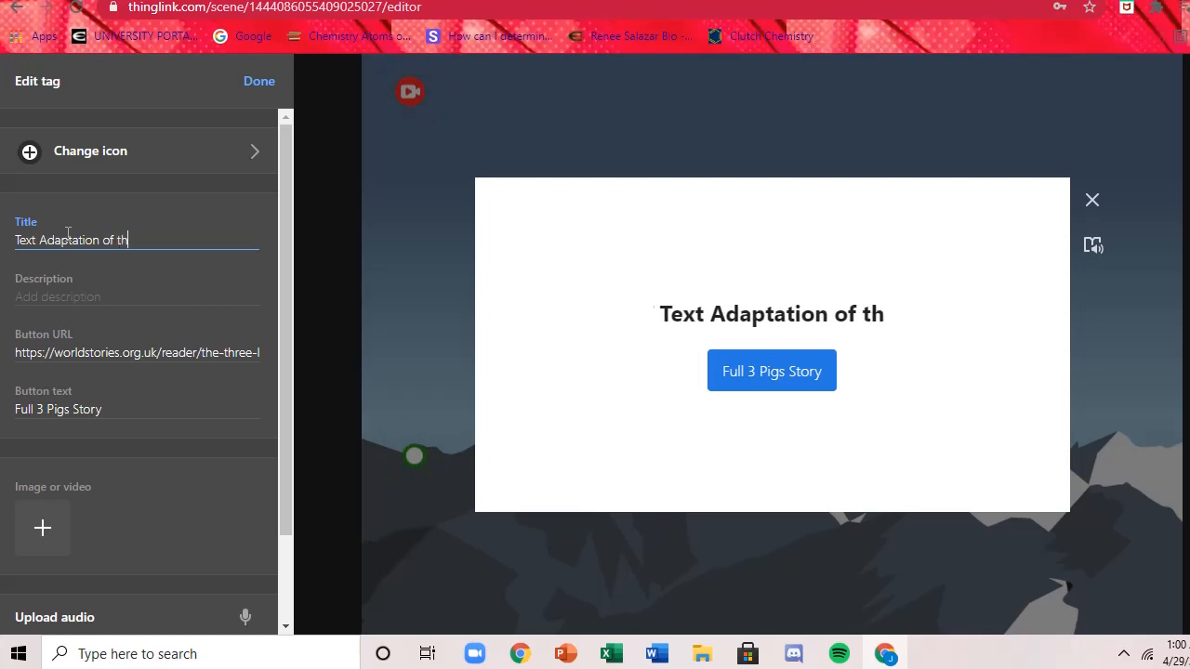
text(e s)
key(BackSpace)
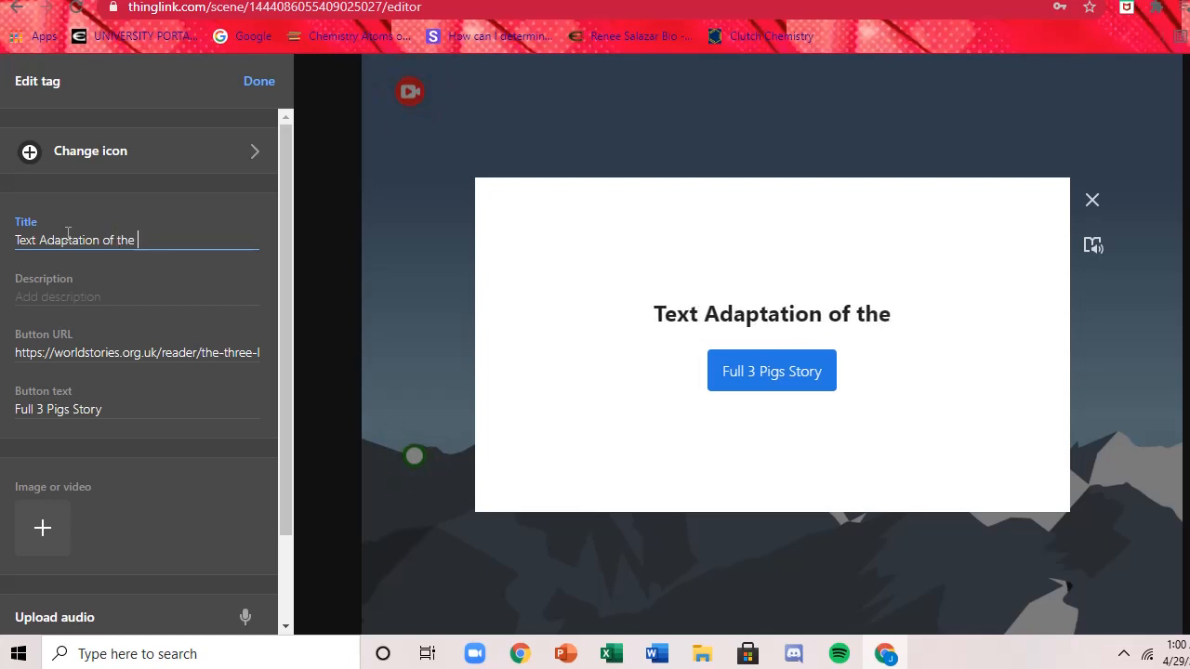
text(story)
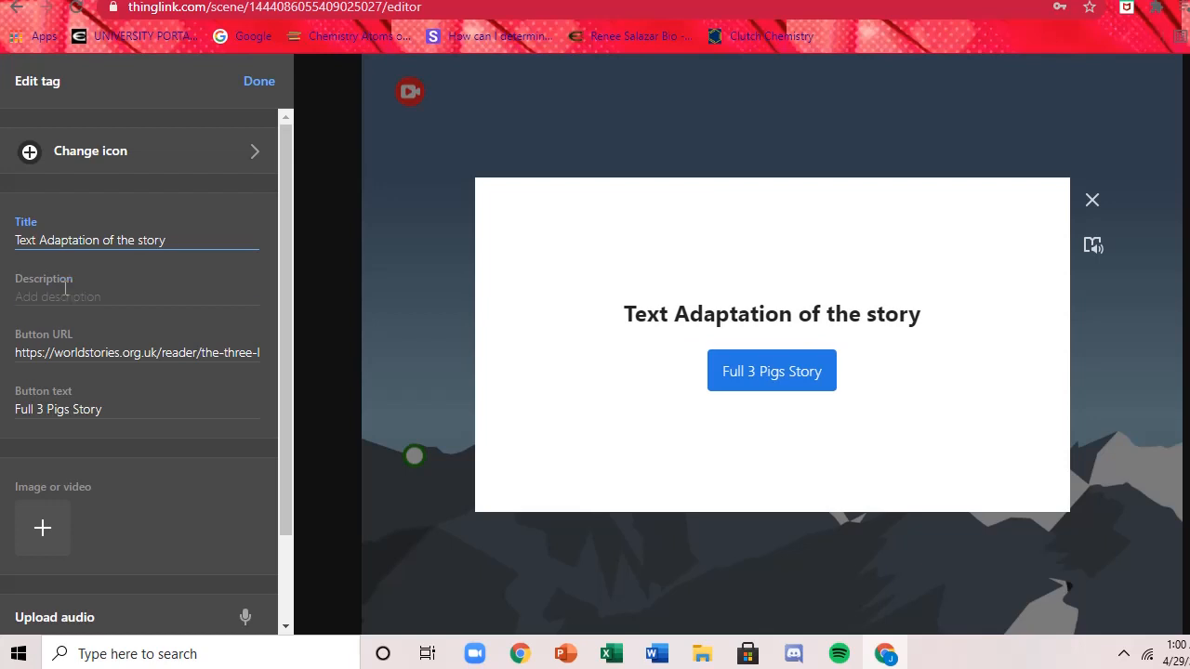
Enter the tag's description "This is a version of the book from more recent years".
click(65, 290)
text(This is )
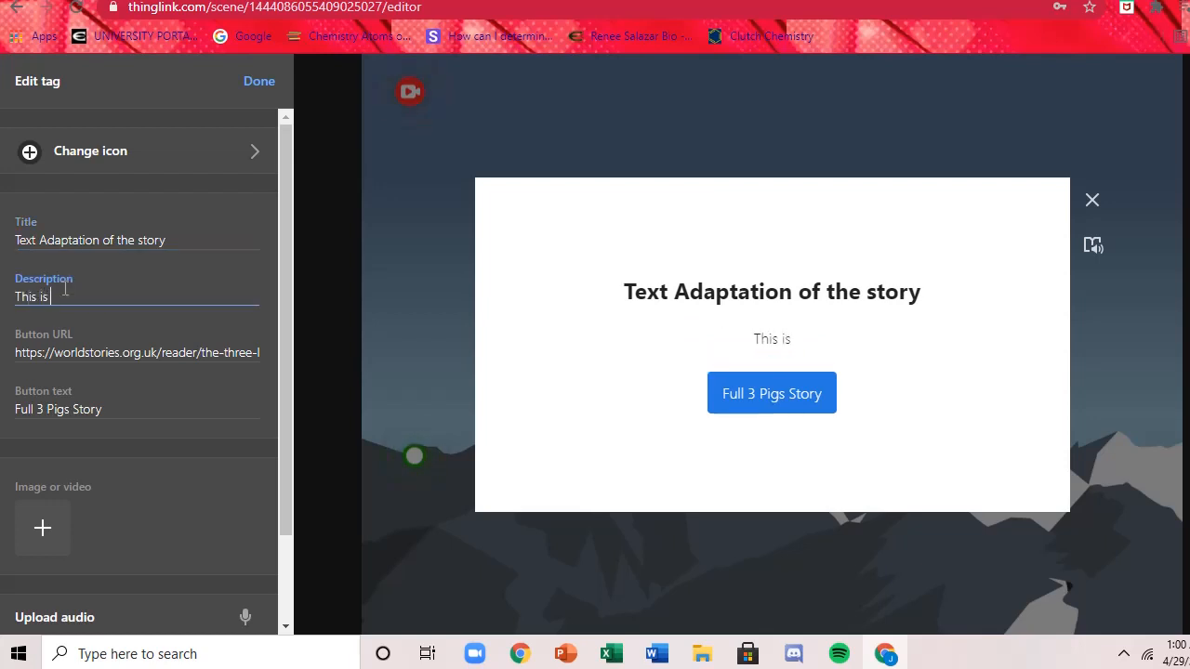
text(a version of )
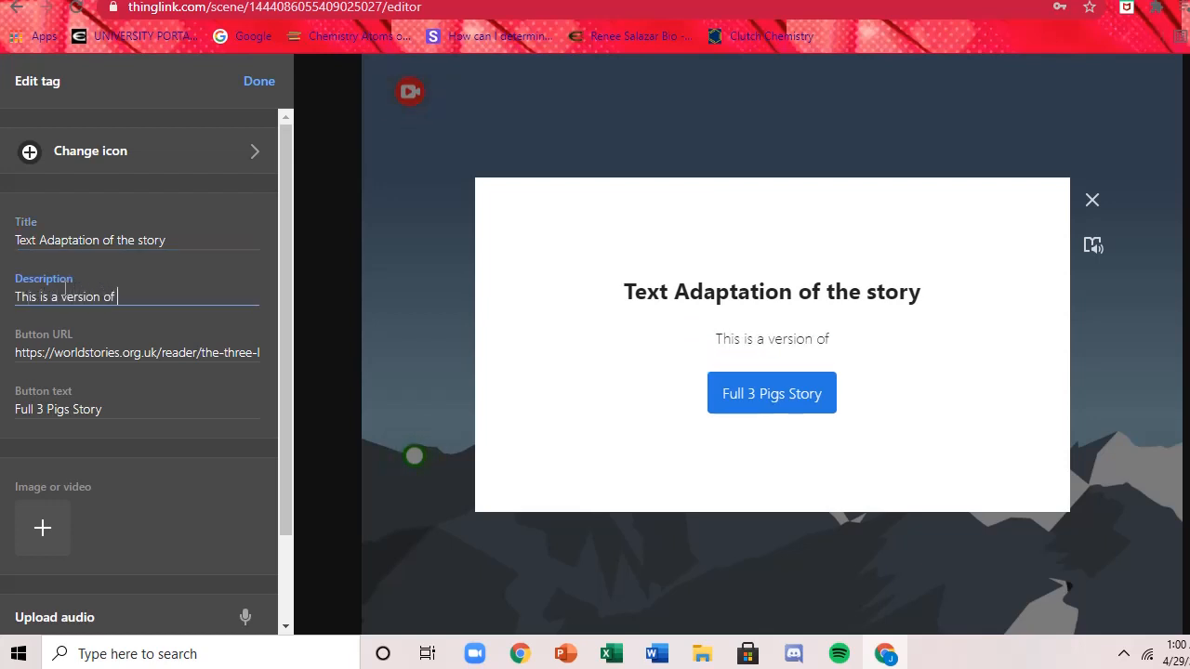
text(the book )
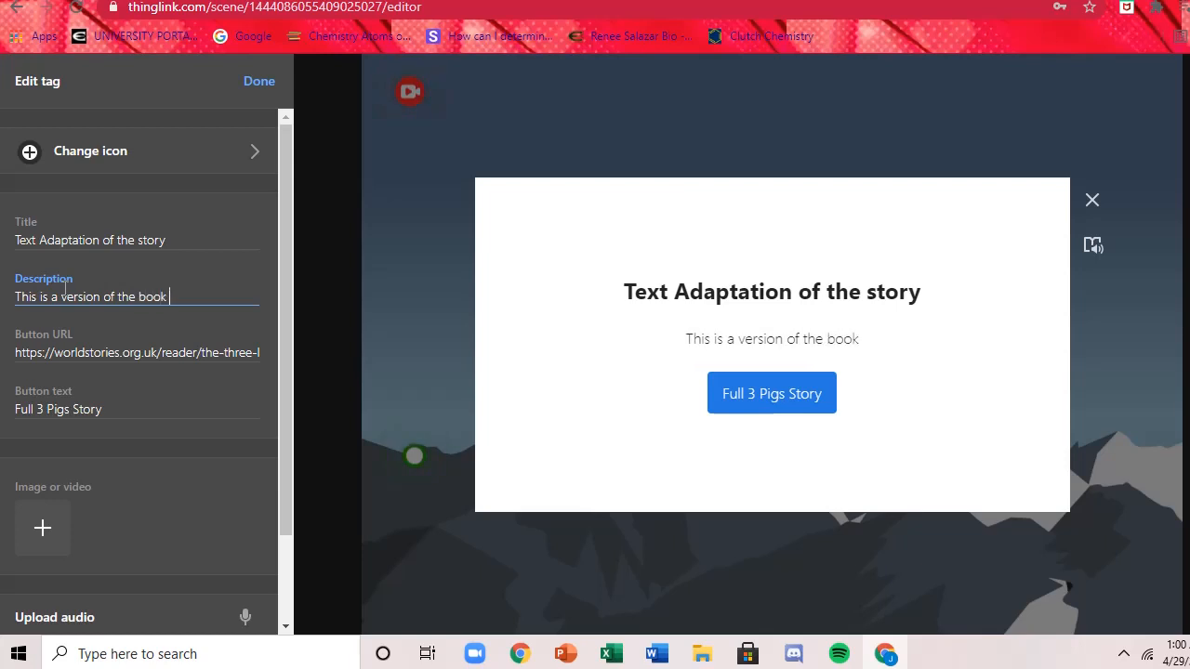
text(fro)
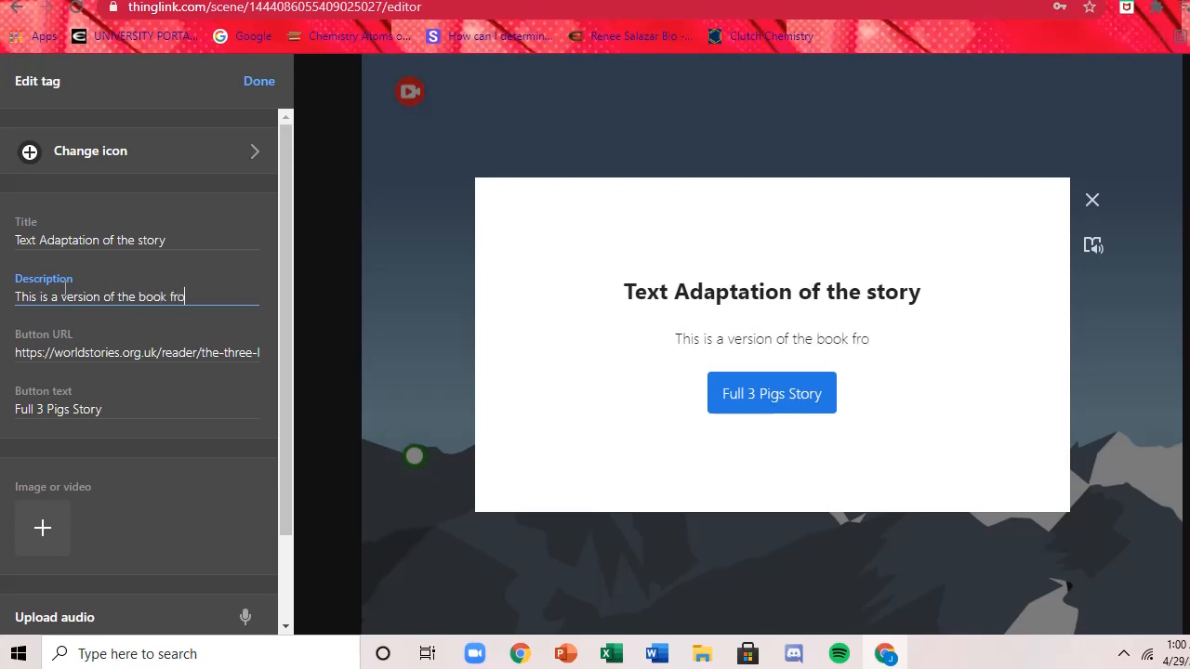
text(m more re)
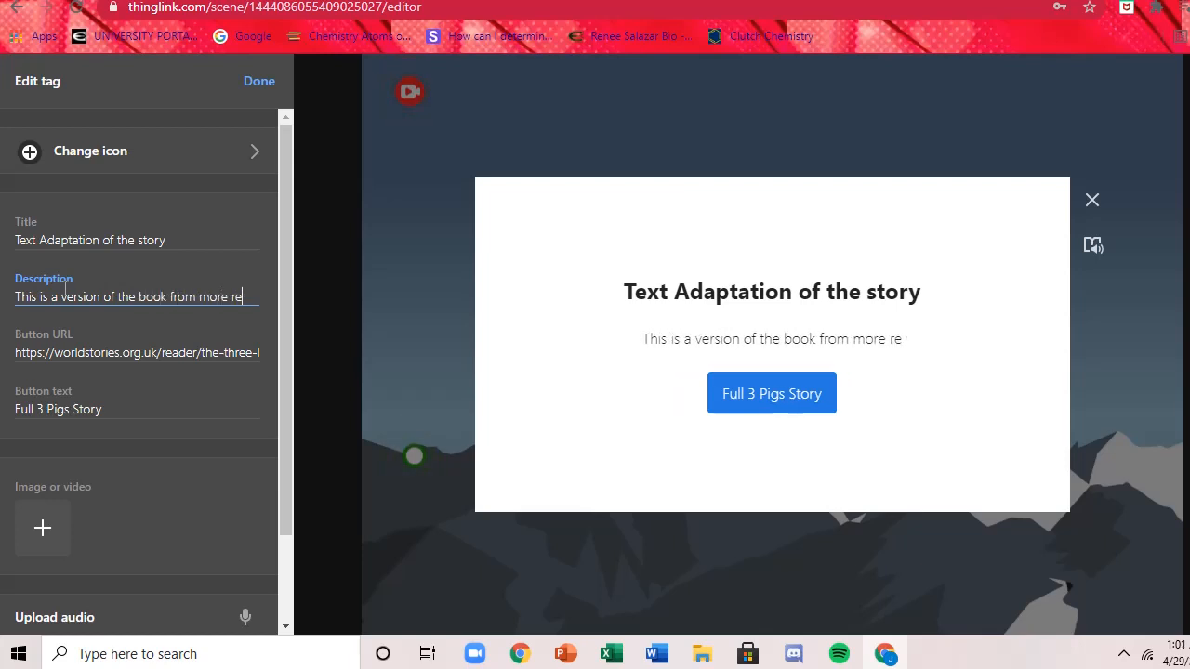
text(cent years)
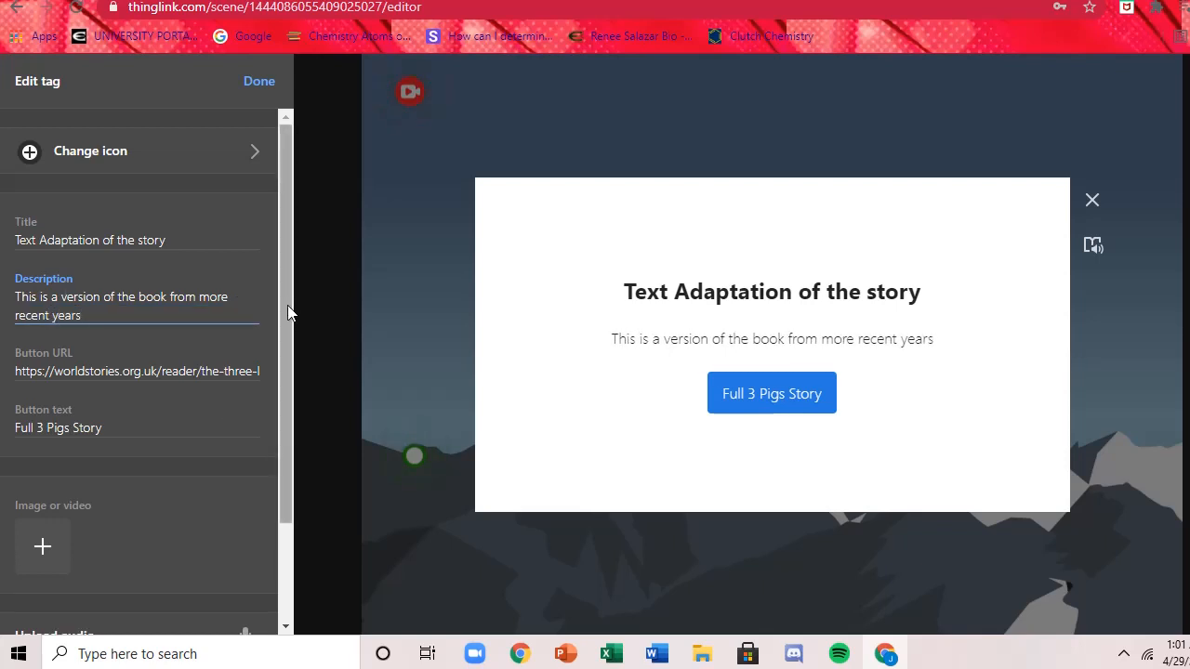
Close the story link tag, place it in the sky just right of the red video tag, and finish editing the image.
drag(287, 307, 286, 381)
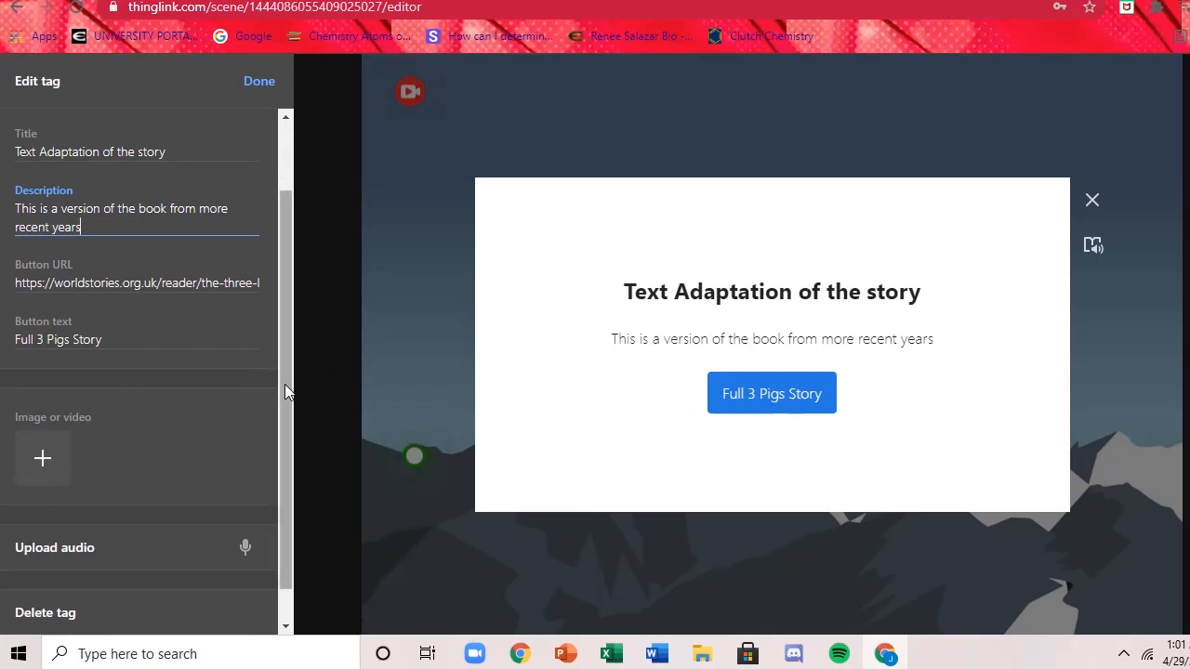
drag(285, 384, 294, 470)
click(260, 82)
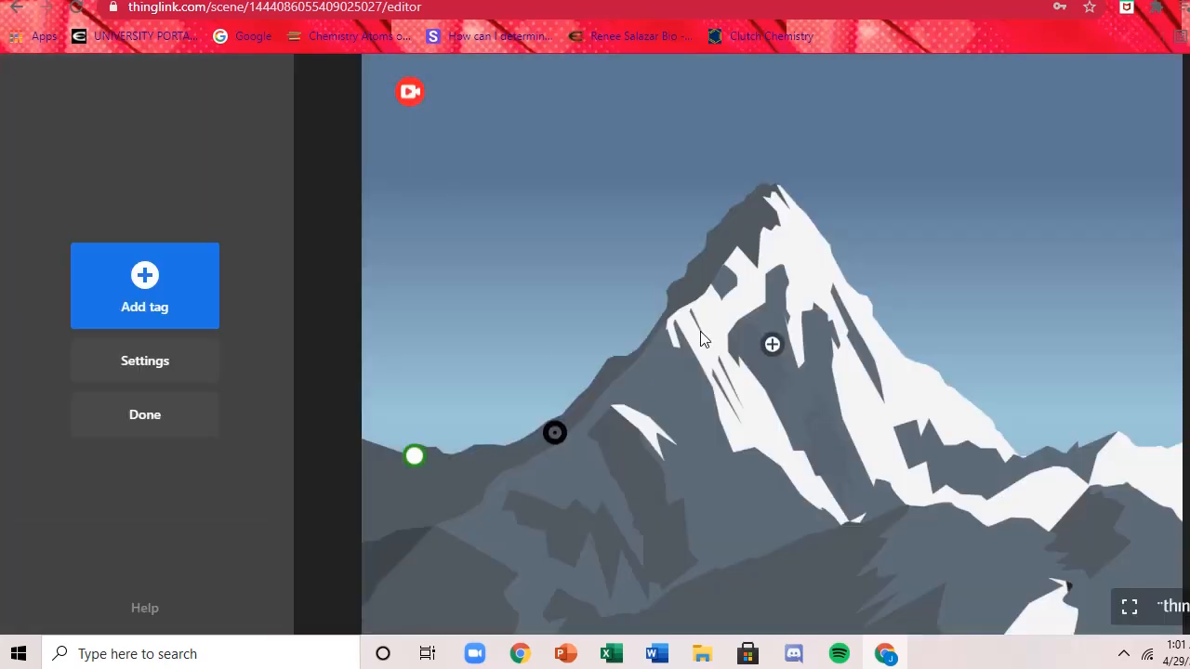
drag(772, 344, 474, 90)
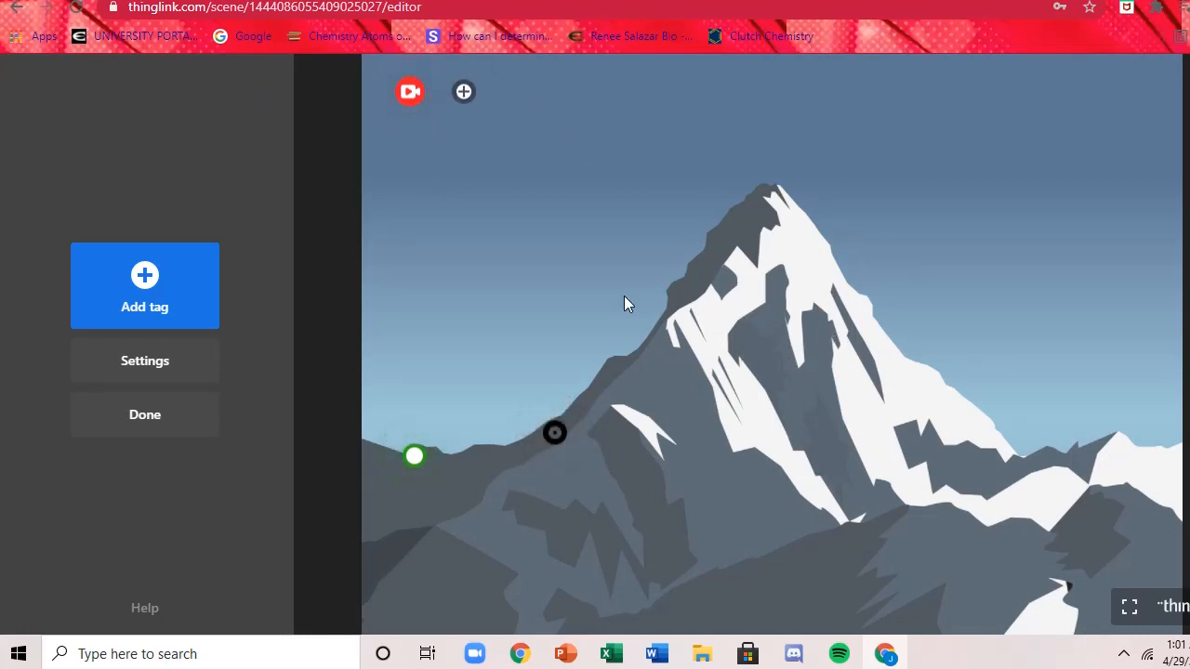
click(186, 428)
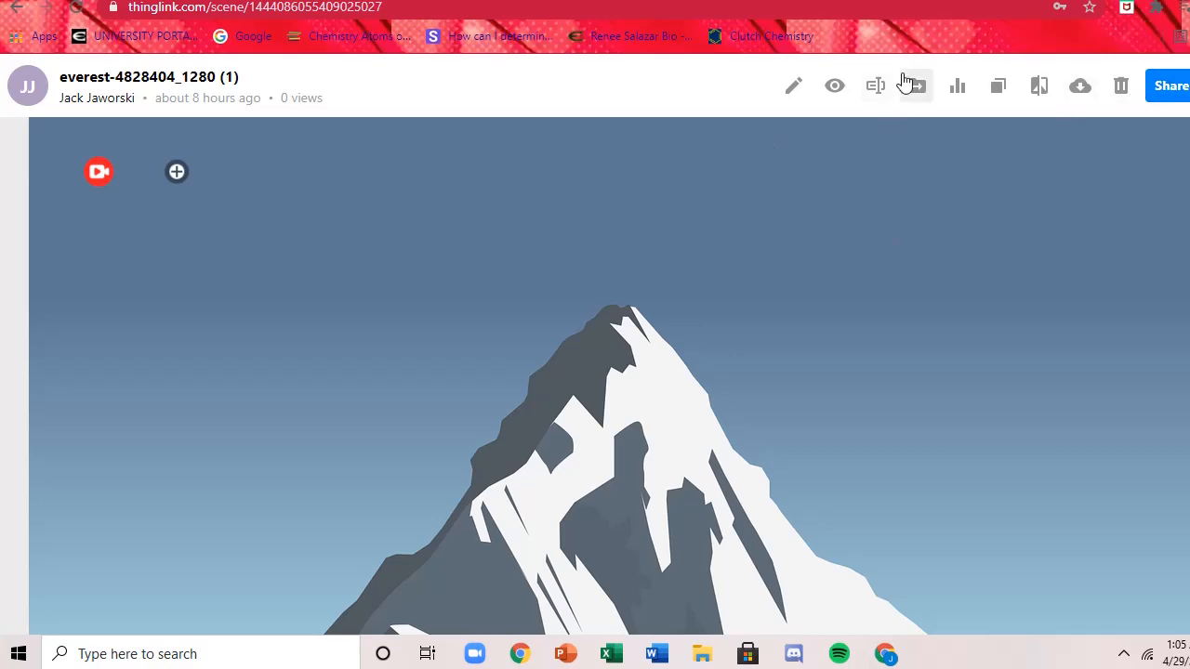
click(878, 88)
click(694, 252)
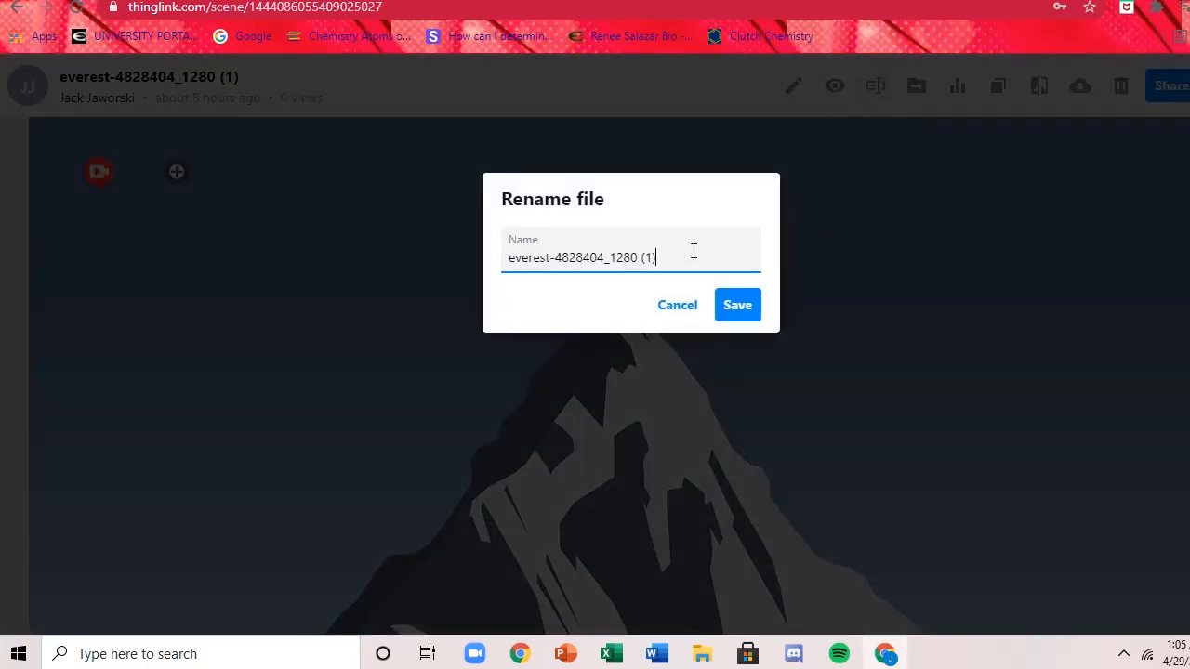
click(257, 255)
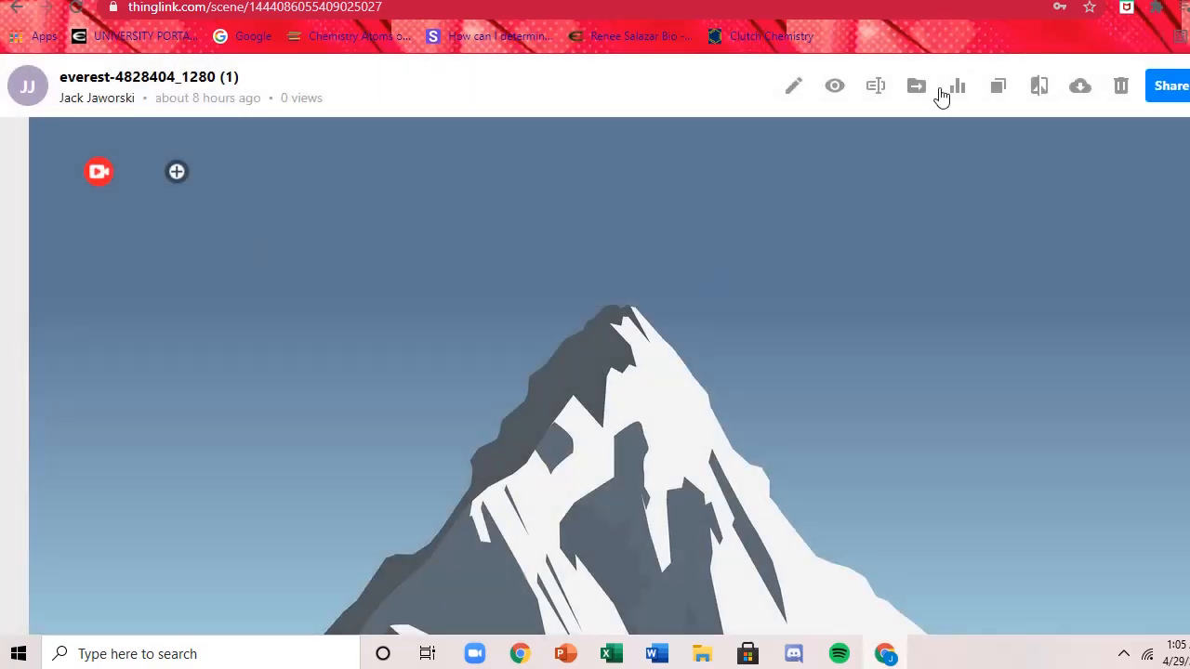
Rename the mountain image file to "The Three Pigs Plot Diagram" and save the new name.
click(877, 86)
click(653, 262)
drag(653, 263, 529, 284)
key(BackSpace)
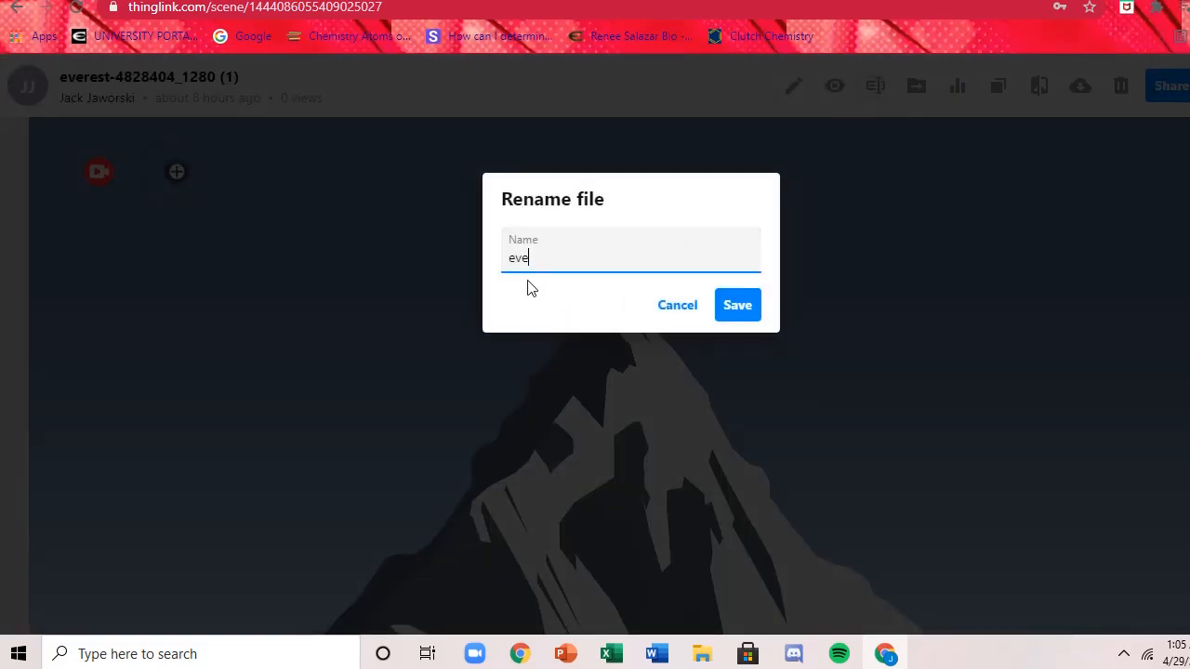
key(BackSpace)
key(BackSpace)
key(BackSpace)
text(The Three Pigs Plot Diagram)
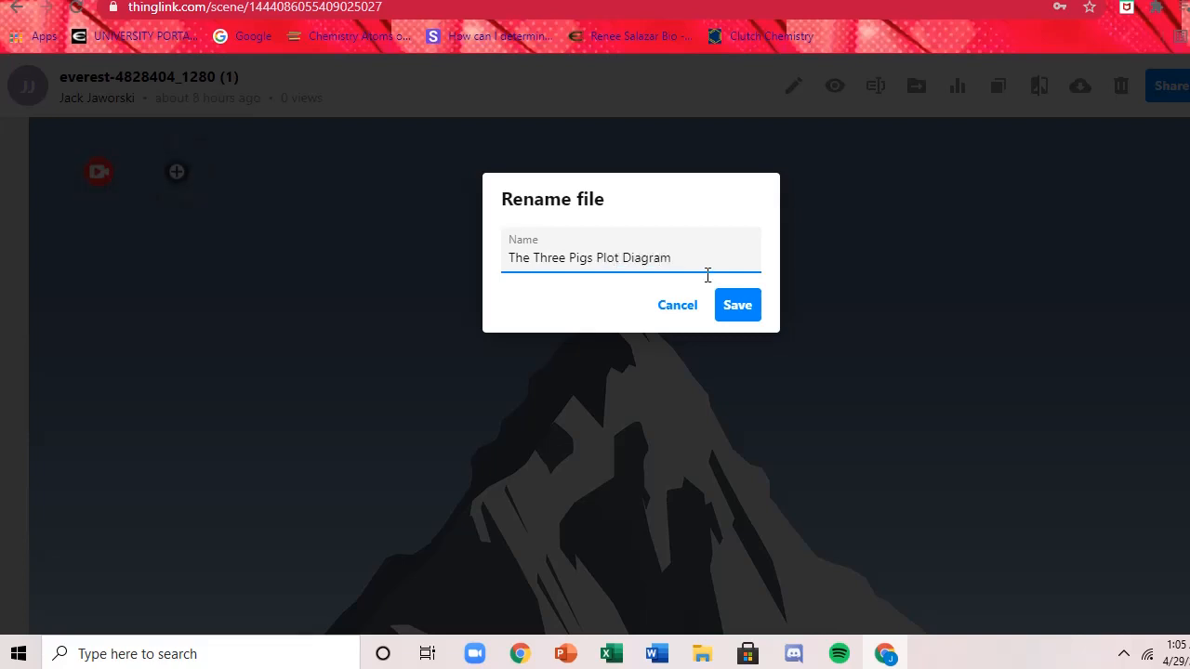
click(735, 306)
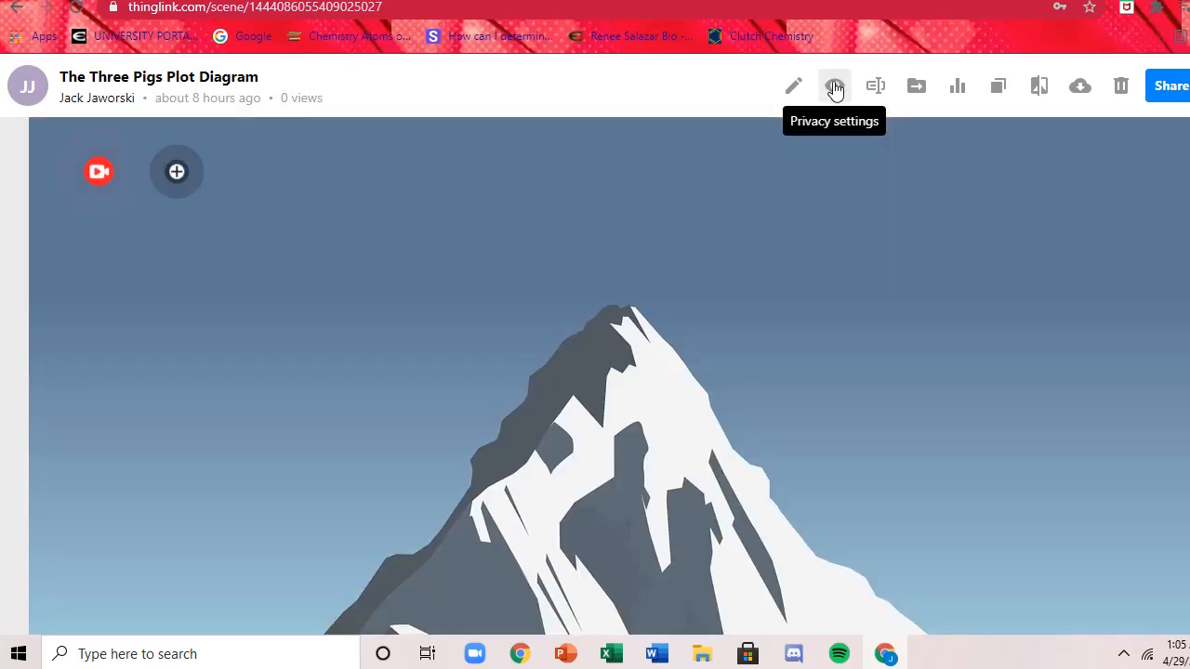
Set the diagram's privacy to Unlisted and save the setting.
click(834, 87)
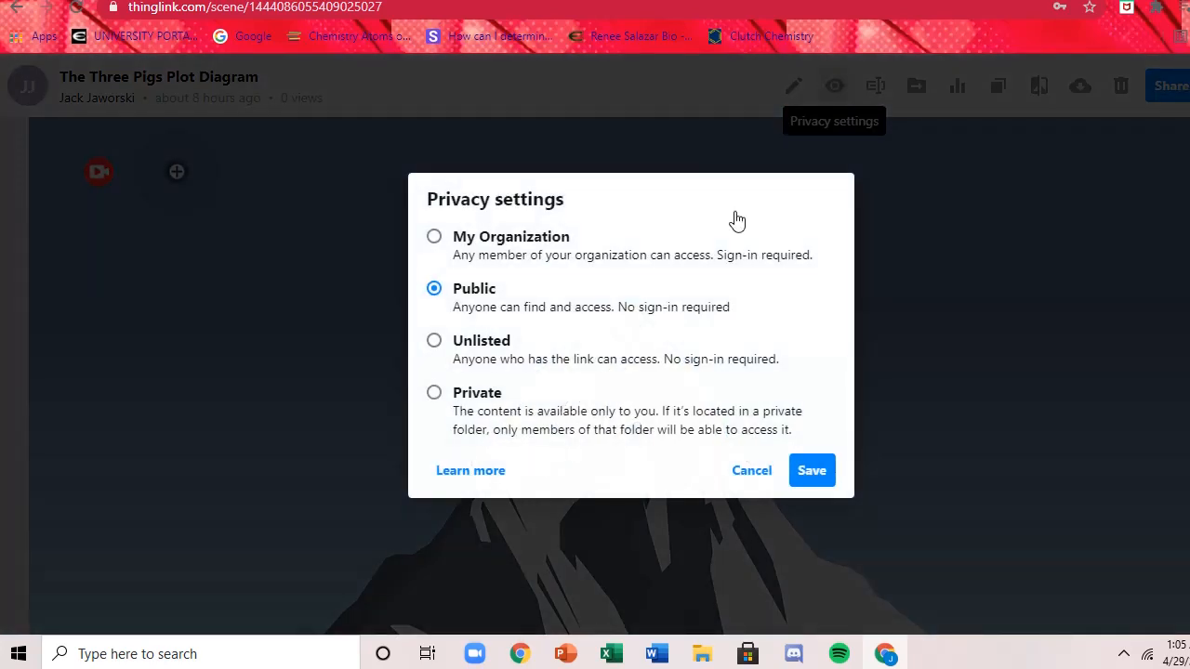
click(482, 357)
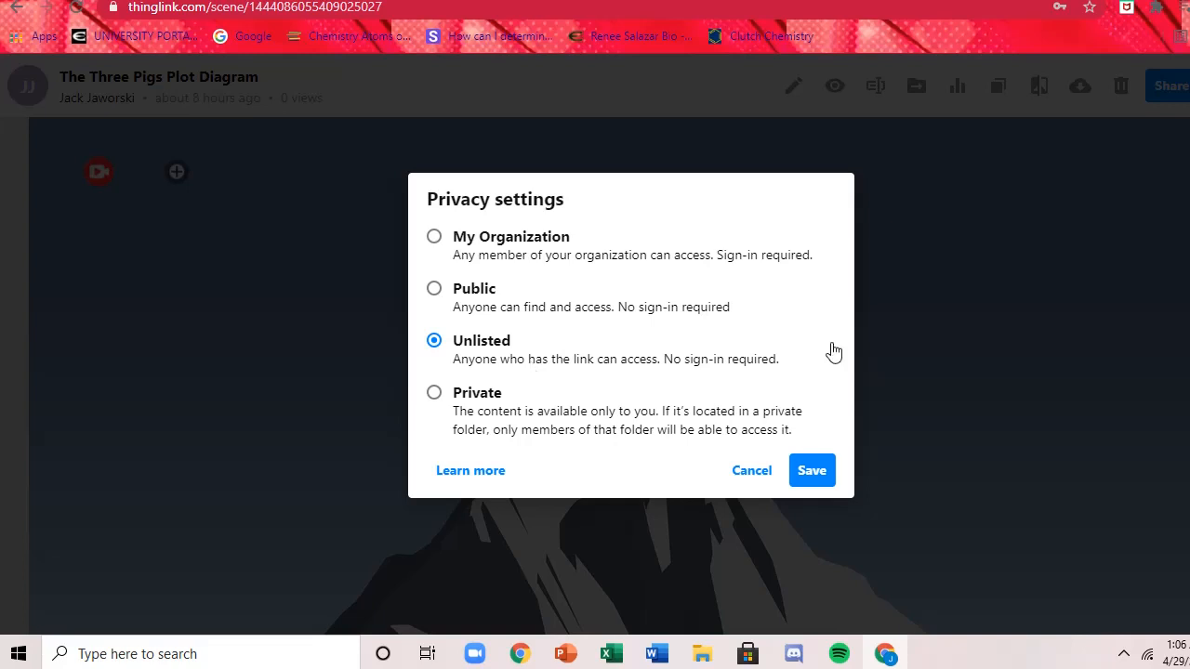
click(812, 470)
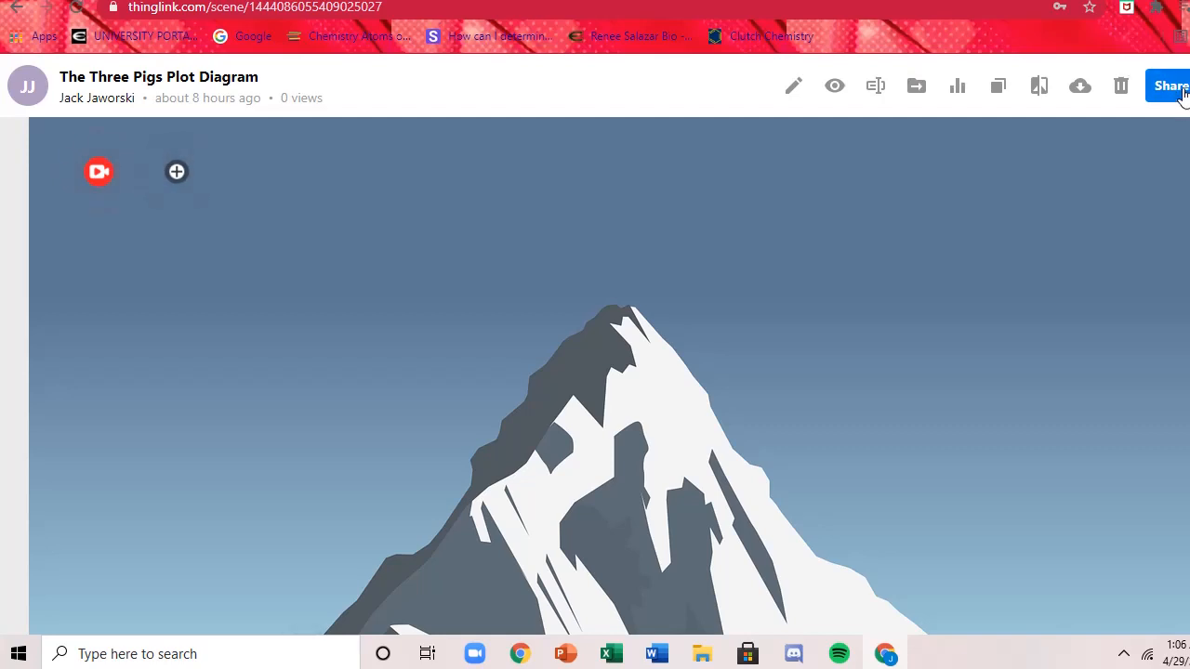
Copy the diagram's embed code from the sharing options, close them, and switch to the discussion reply in Canvas.
click(1171, 88)
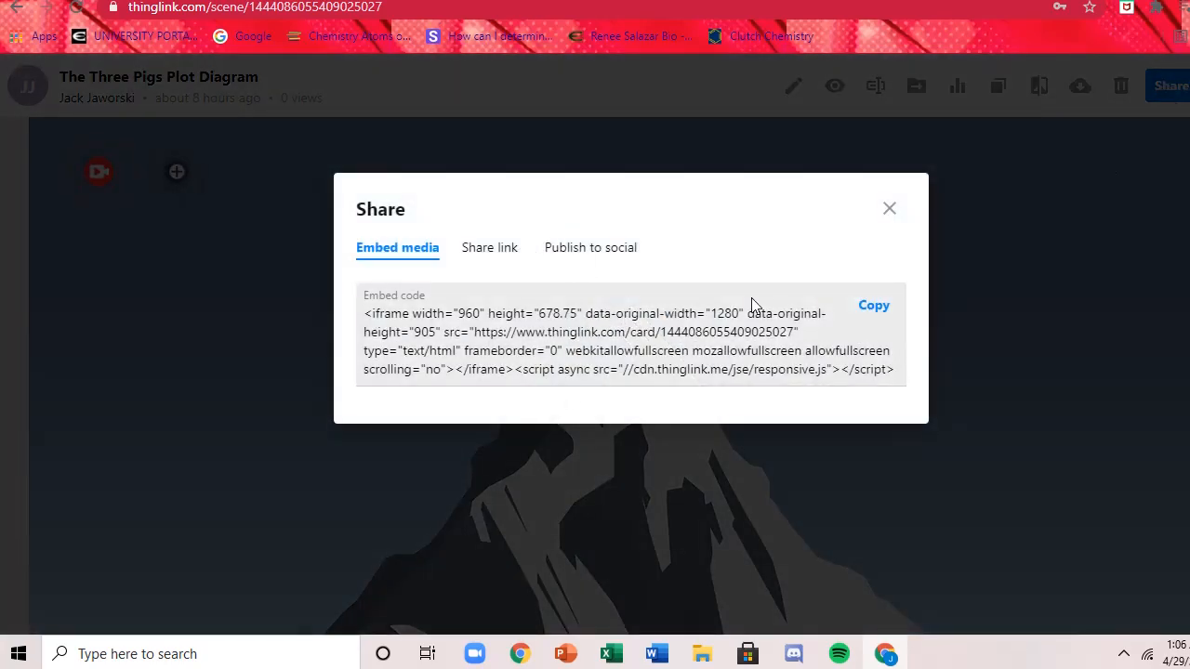
click(591, 248)
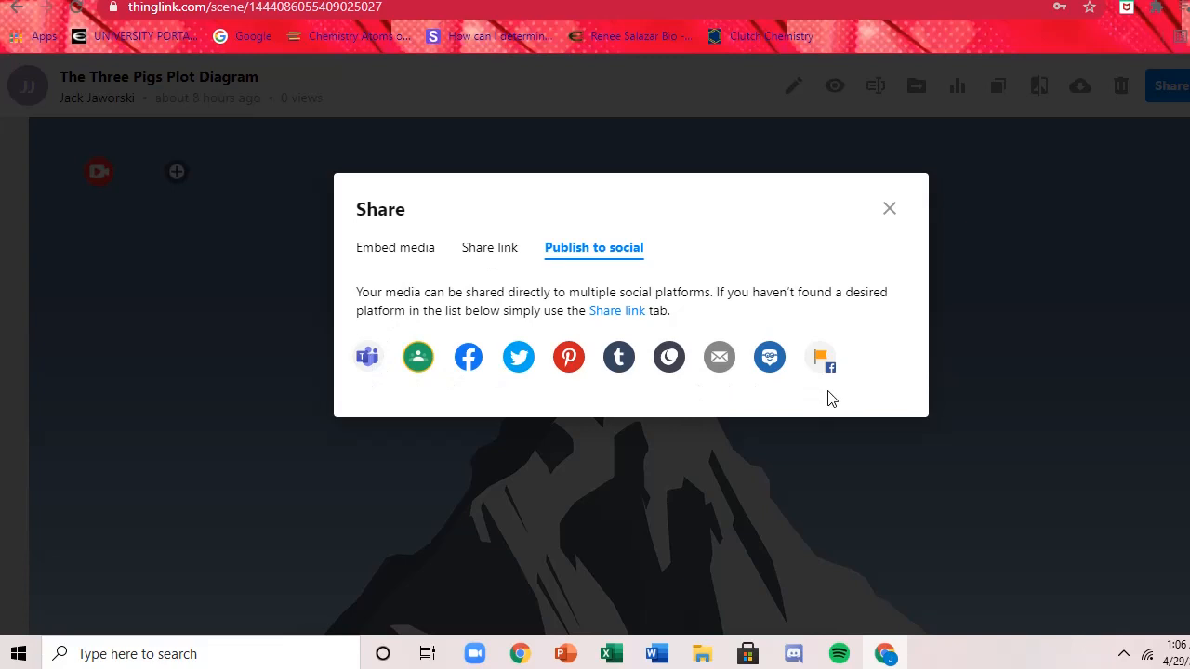
click(473, 253)
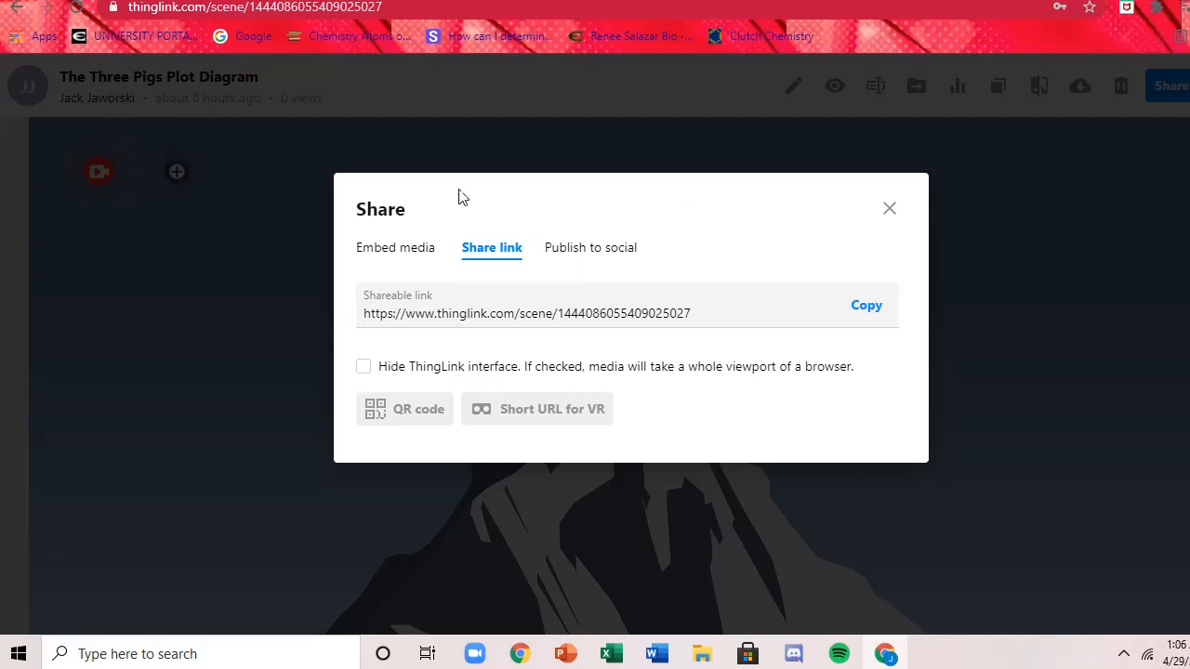
click(418, 260)
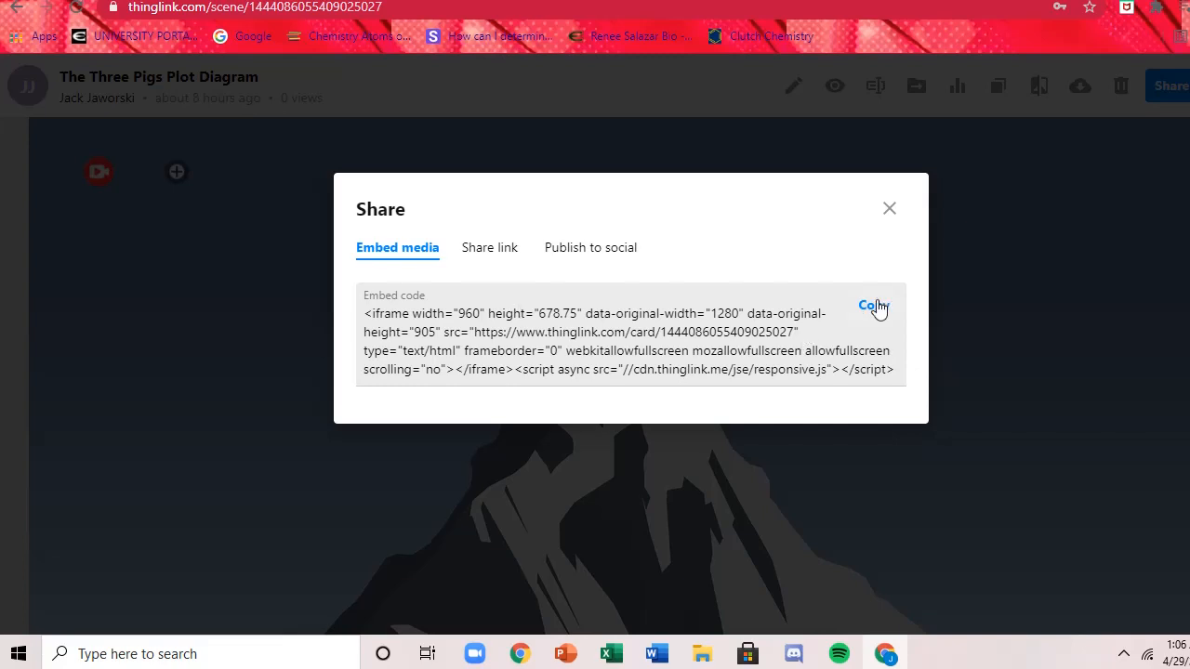
click(877, 307)
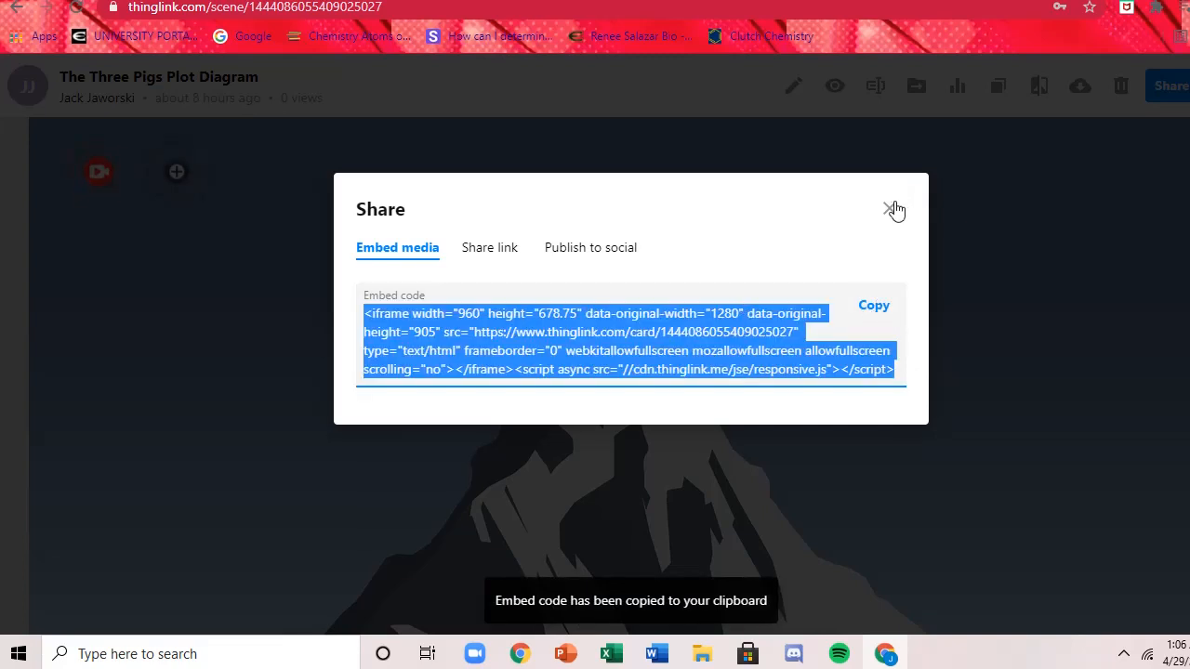
click(890, 208)
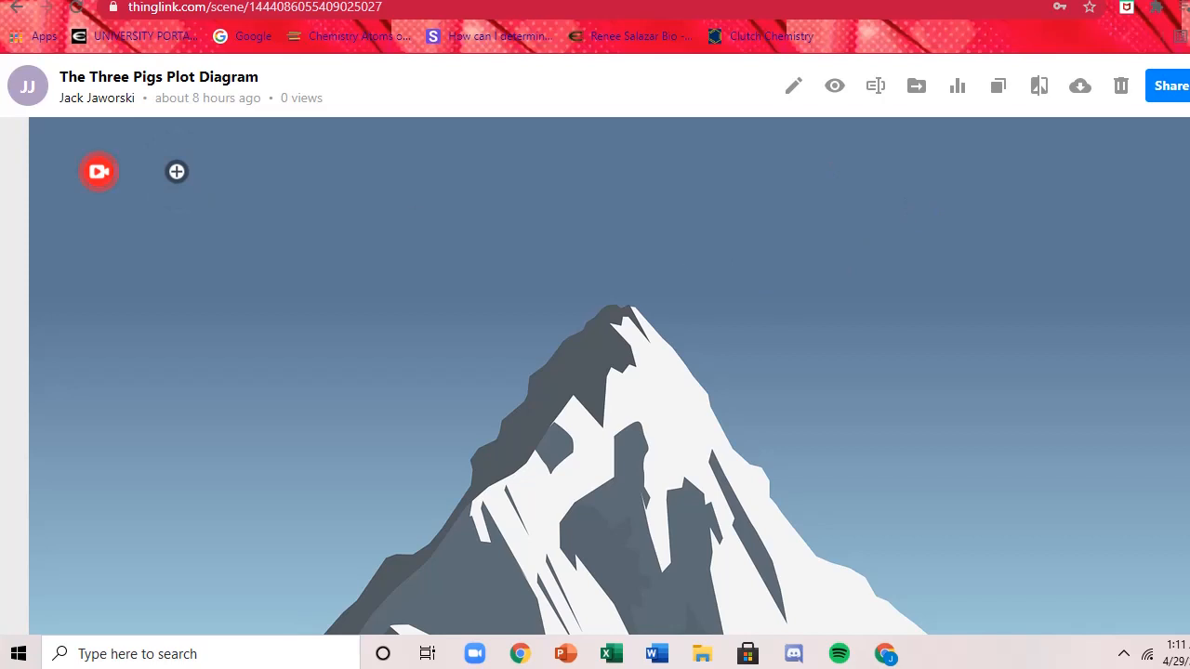
key(ctrl+Tab)
click(396, 167)
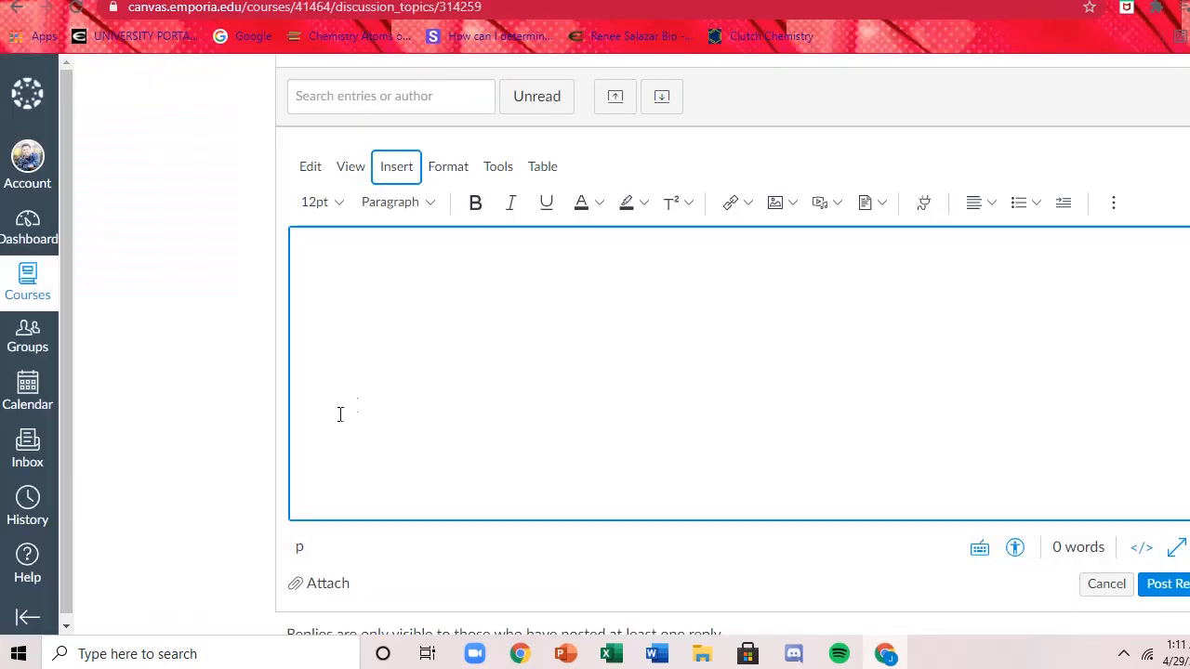
click(730, 205)
click(876, 478)
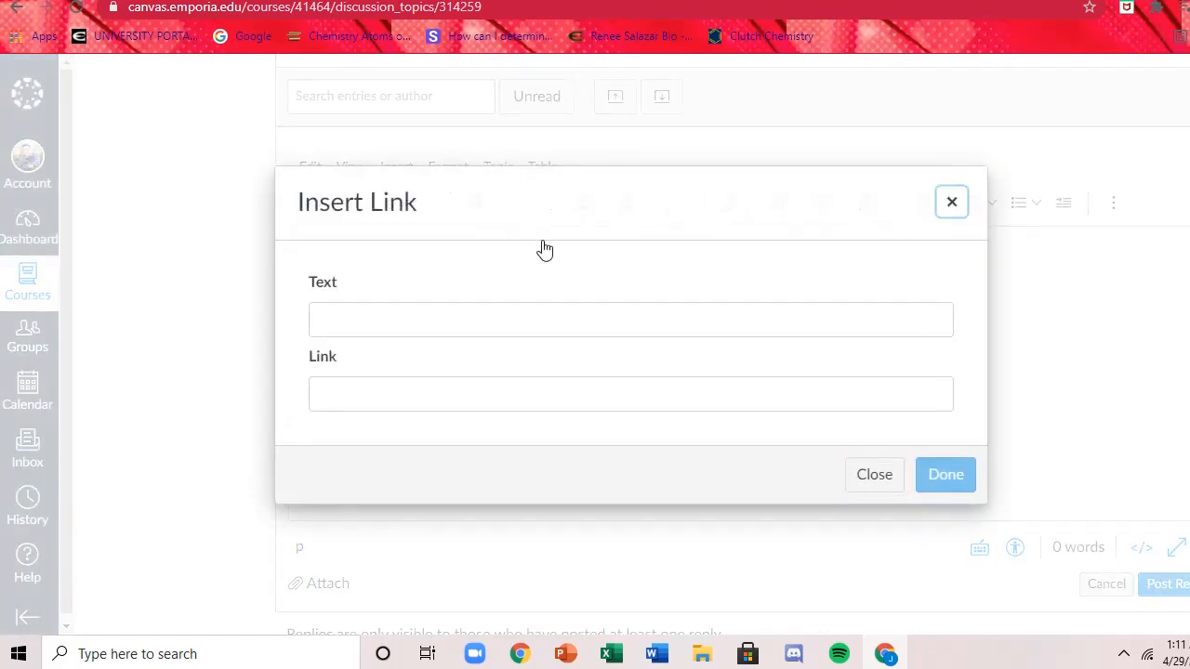
Embed the diagram in the discussion reply using the copied embed code and place the text cursor below it.
click(392, 168)
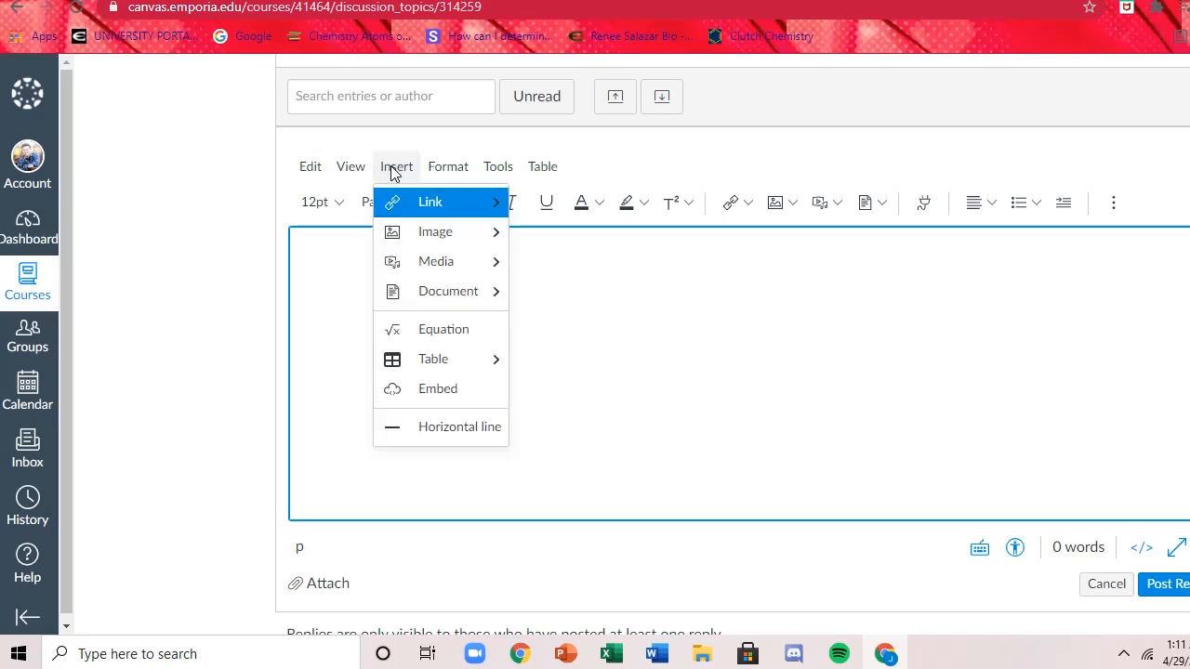
click(445, 394)
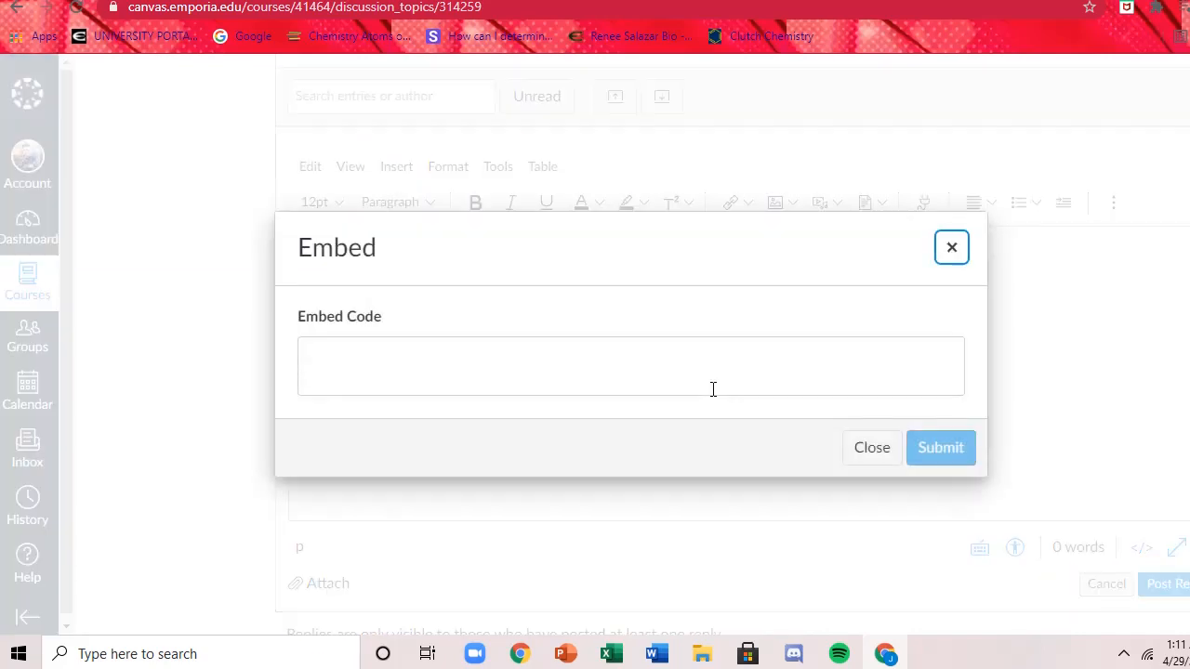
click(456, 382)
right_click(467, 360)
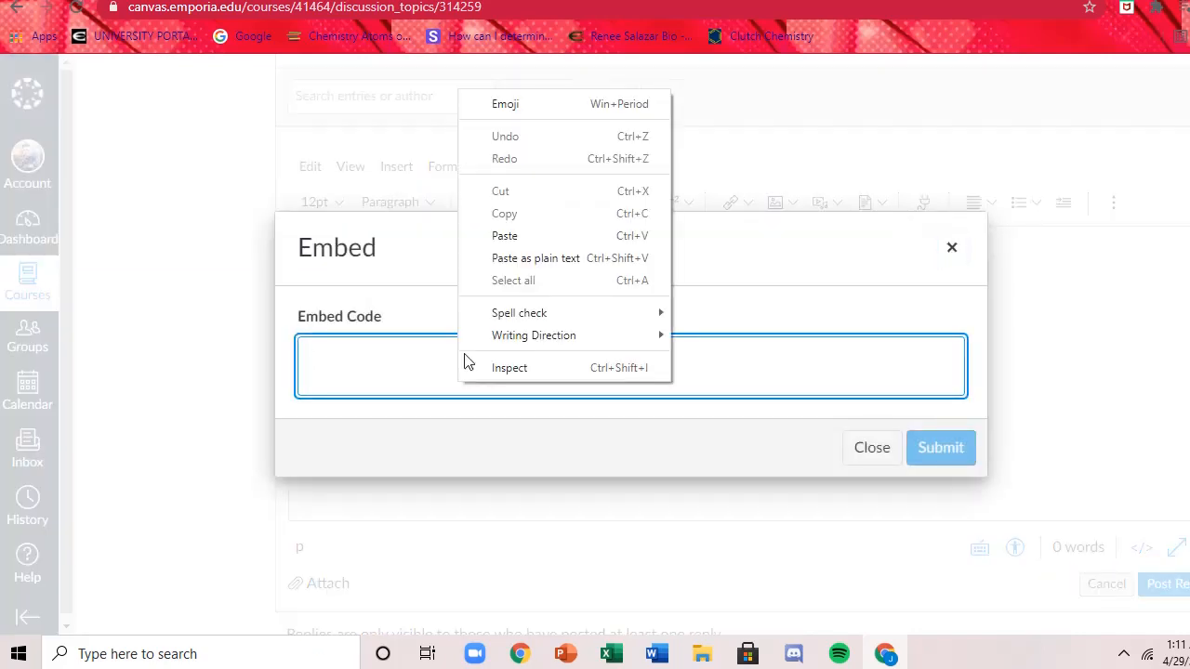
click(533, 239)
click(960, 470)
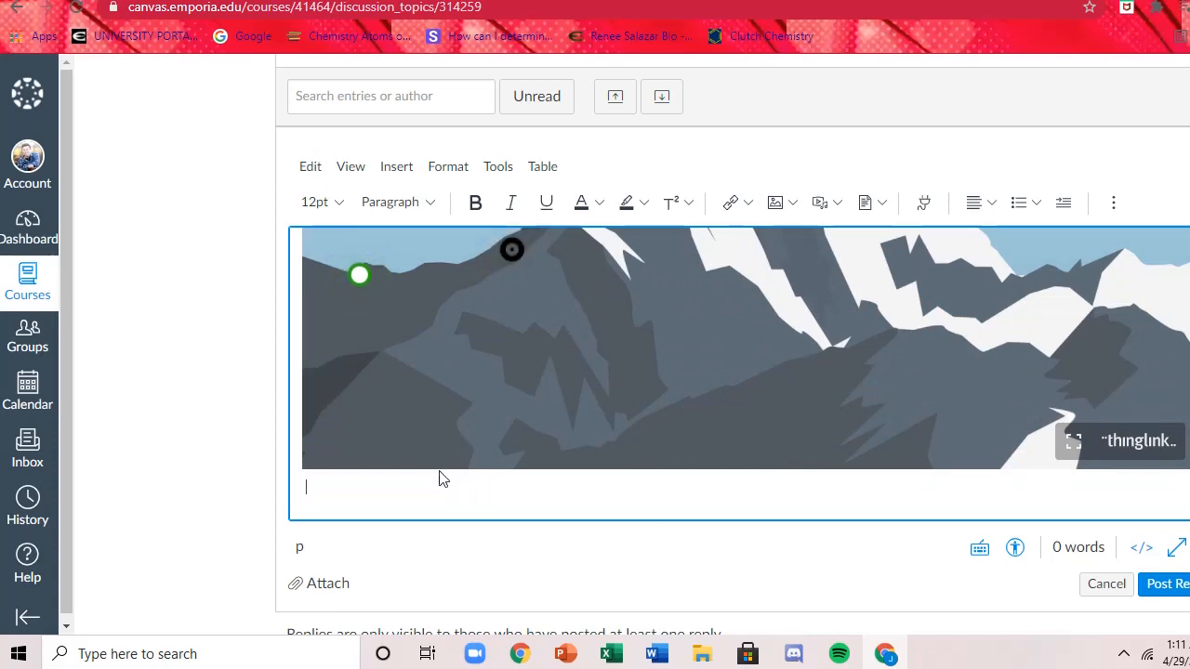
click(492, 481)
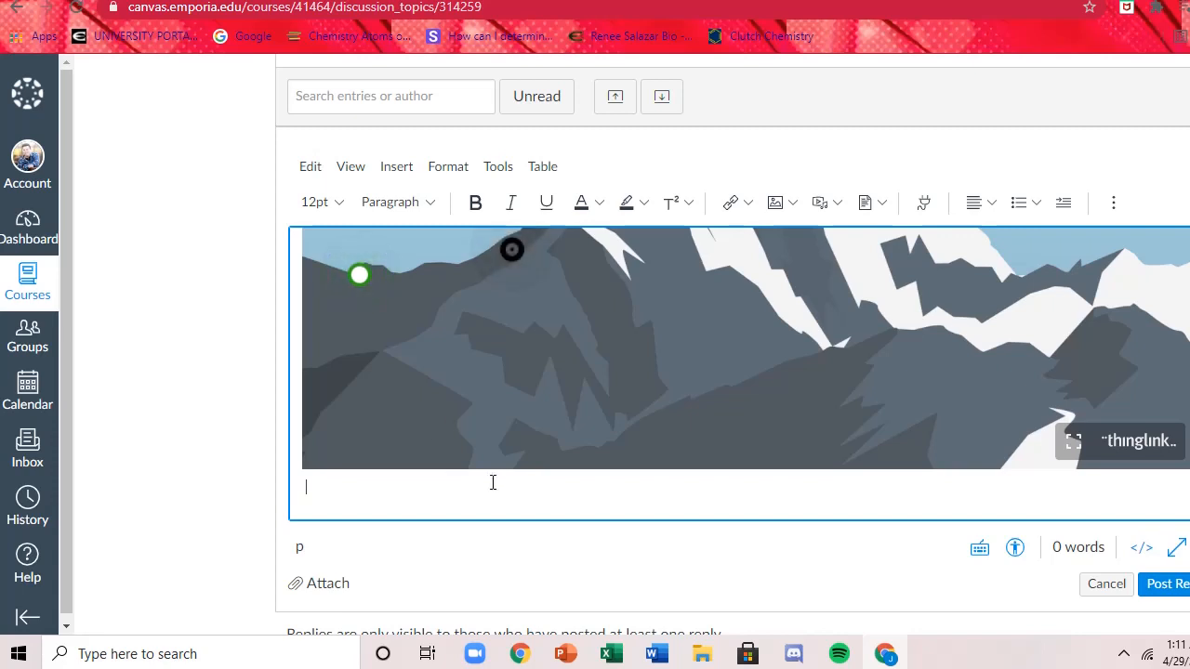